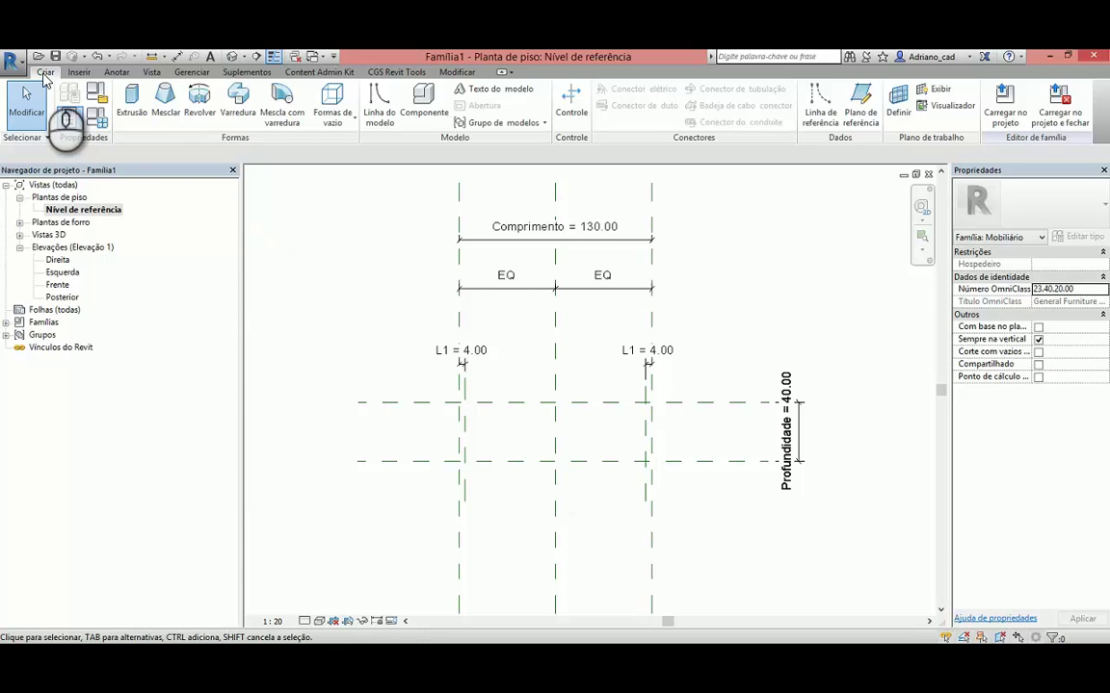
Start an extrusion and sketch two 4 x 40 rectangles between the L1 reference planes at the left and right ends.
{"action": "left_click", "coordinate": [131, 102]}
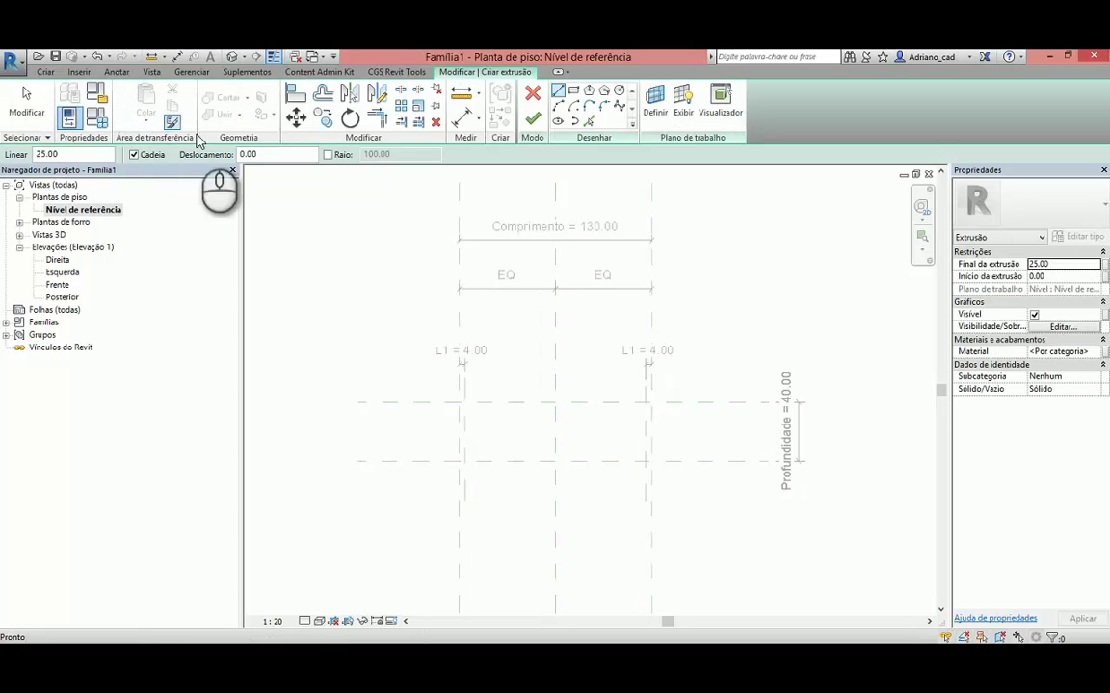
{"action": "left_click", "coordinate": [574, 89]}
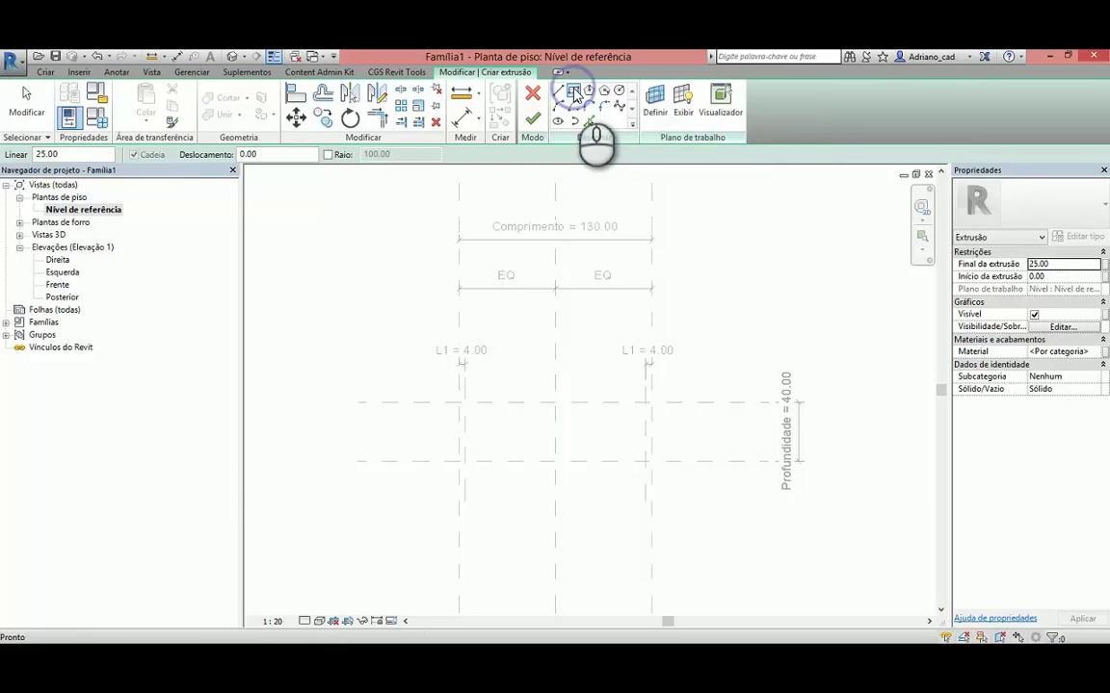
{"action": "scroll", "coordinate": [498, 456], "scroll_direction": "up", "scroll_amount": 2}
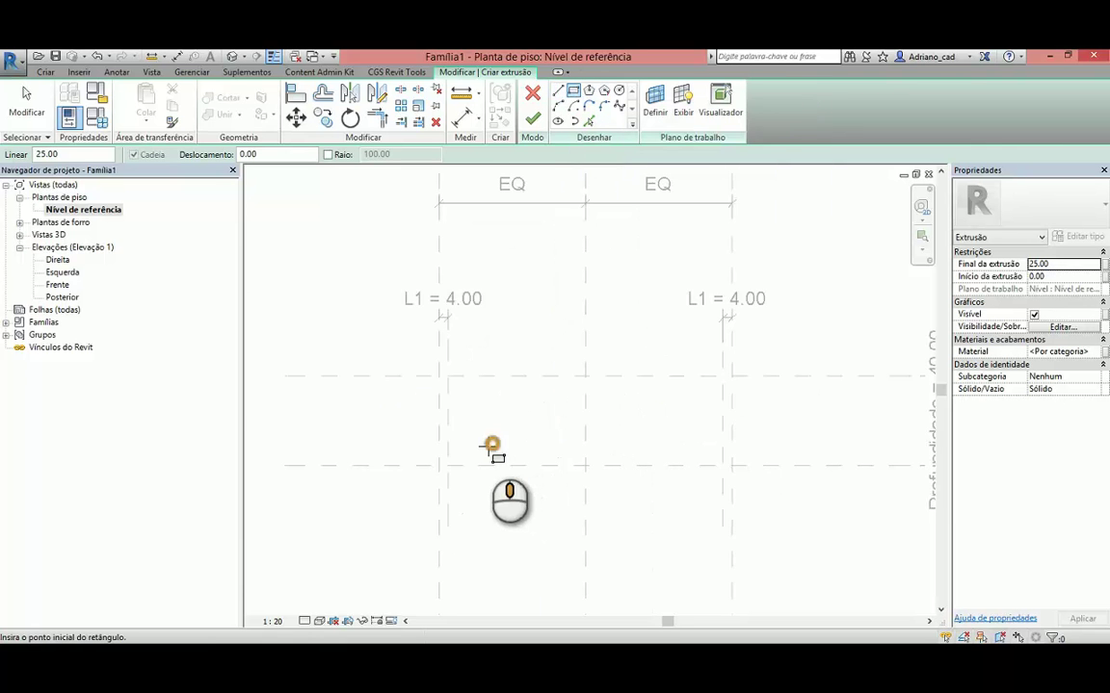
{"action": "left_click", "coordinate": [435, 467]}
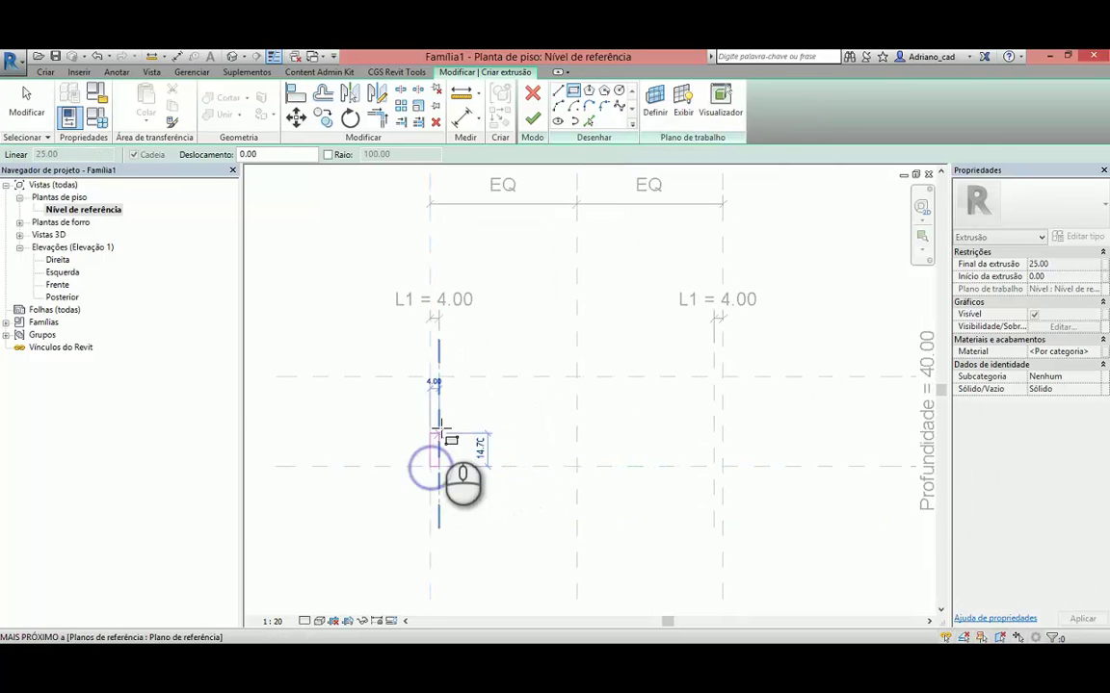
{"action": "left_click", "coordinate": [439, 376]}
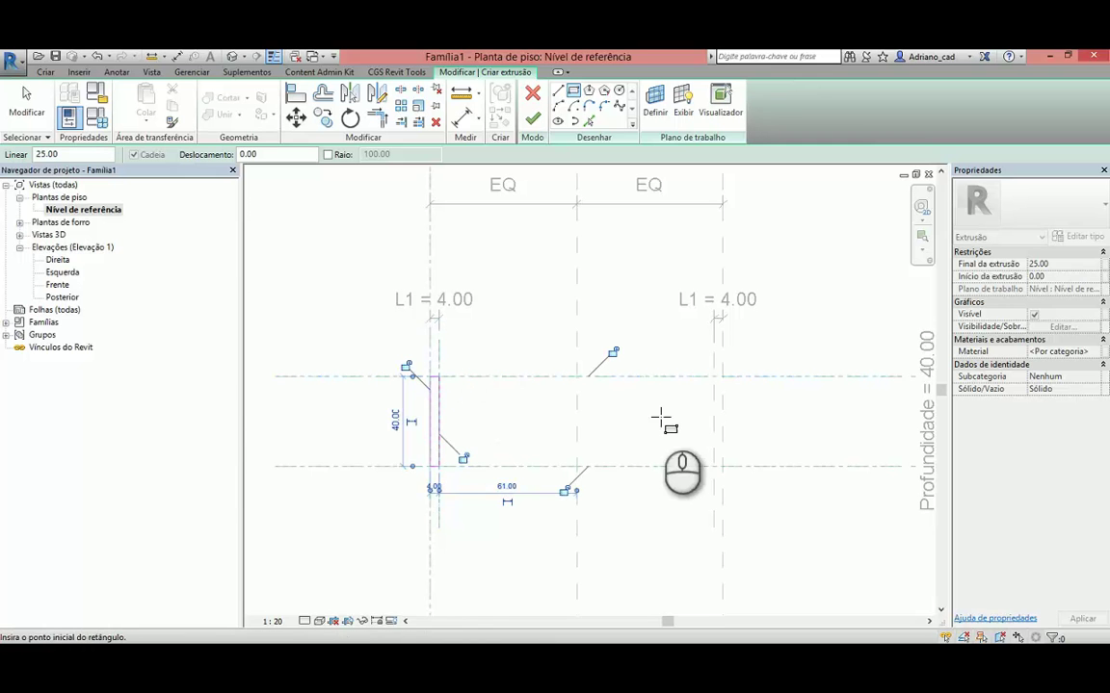
{"action": "left_click", "coordinate": [713, 377]}
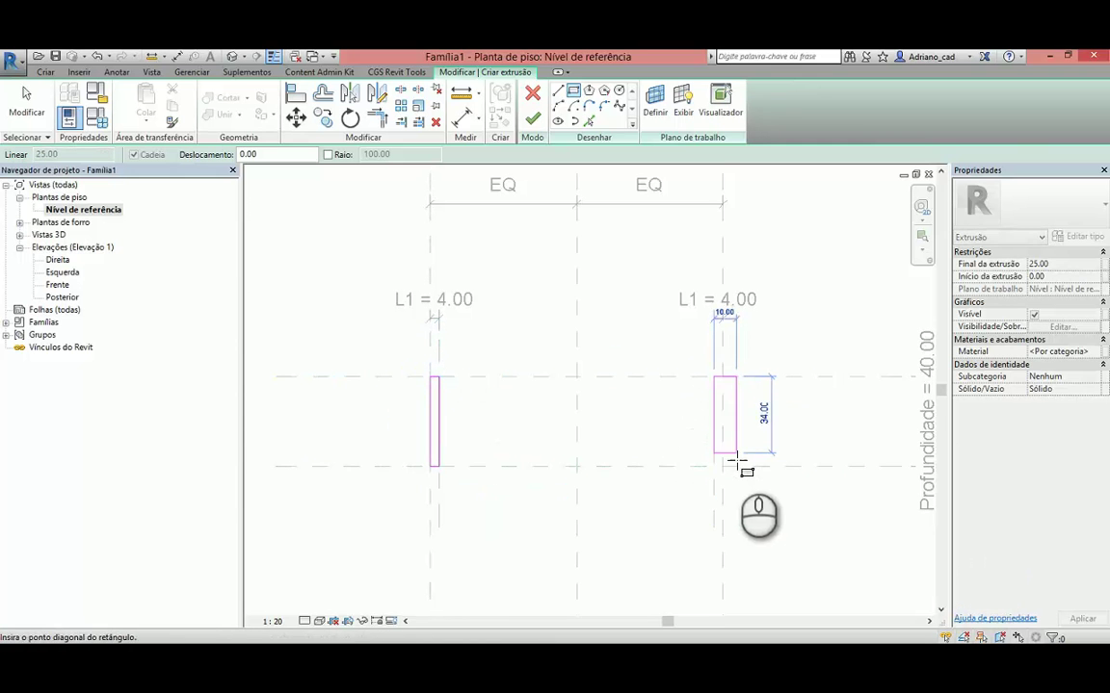
{"action": "left_click", "coordinate": [724, 466]}
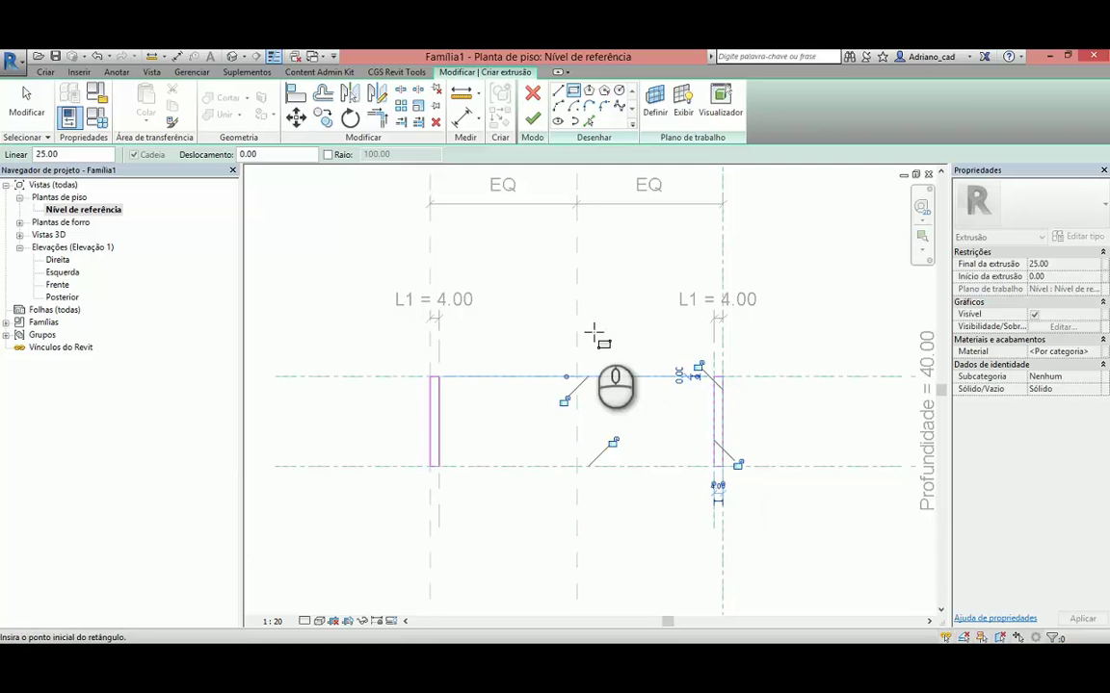
Align both long edges of the left rectangle to its L1 reference planes and lock them.
{"action": "left_click", "coordinate": [296, 94]}
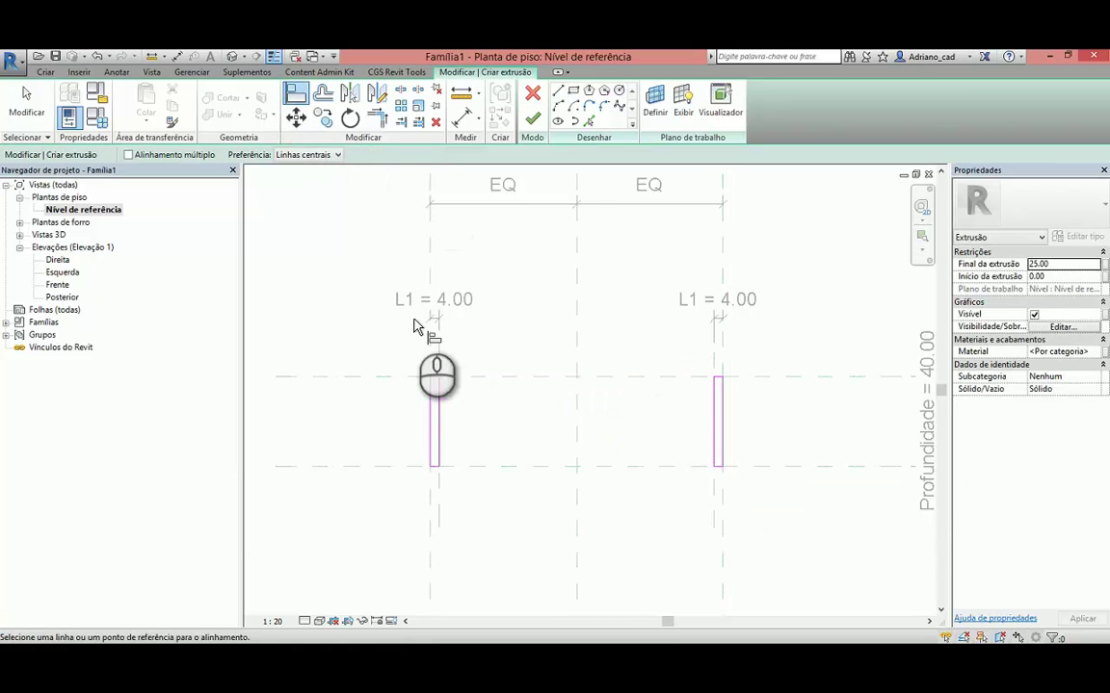
{"action": "left_click", "coordinate": [429, 345]}
{"action": "left_click", "coordinate": [430, 393]}
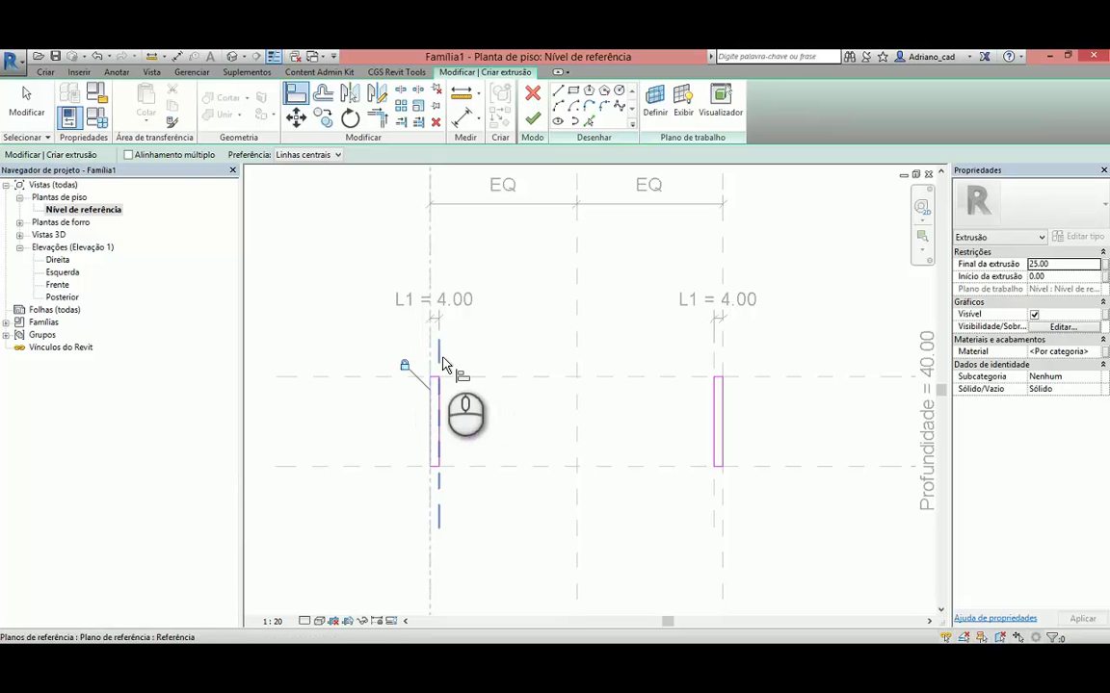
{"action": "left_click", "coordinate": [441, 393]}
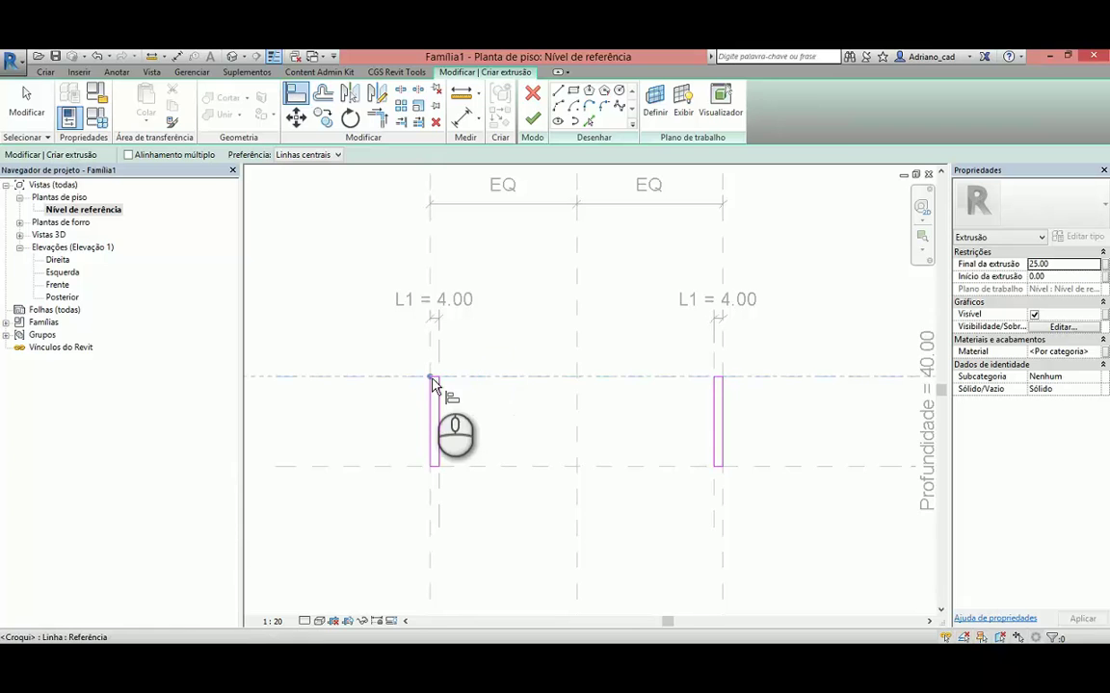
Align the left rectangle's upper and lower short edges to the Profundidade reference planes and lock them.
{"action": "scroll", "coordinate": [434, 385], "scroll_direction": "up", "scroll_amount": 3}
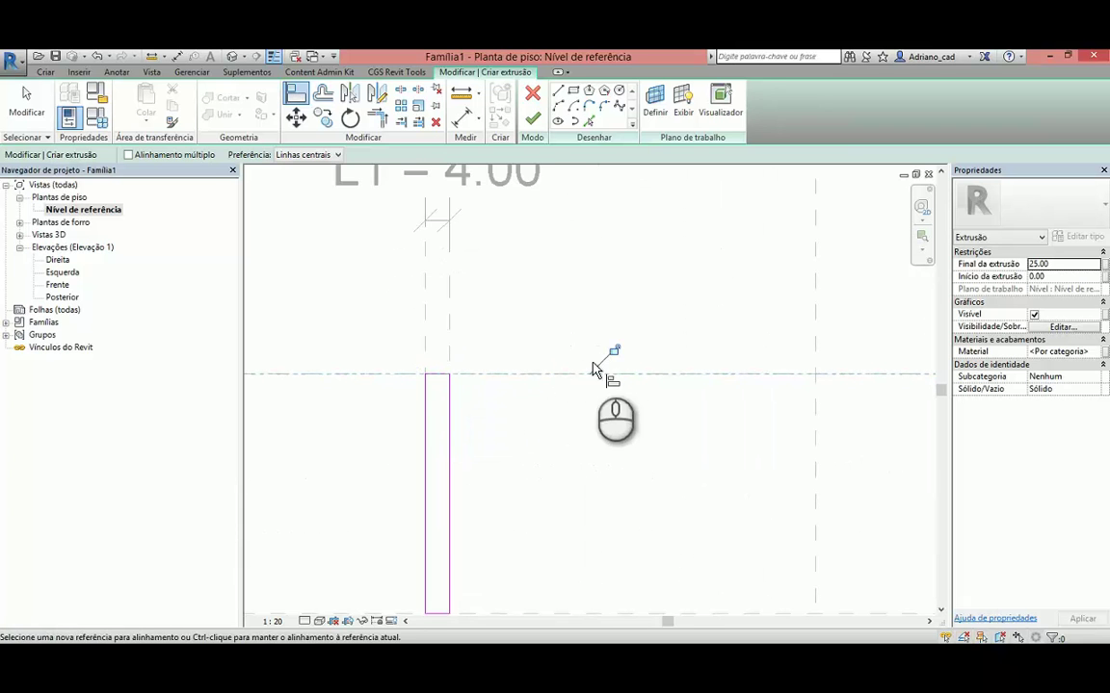
{"action": "left_click", "coordinate": [611, 352]}
{"action": "scroll", "coordinate": [588, 404], "scroll_direction": "down", "scroll_amount": 2}
{"action": "left_click", "coordinate": [537, 529]}
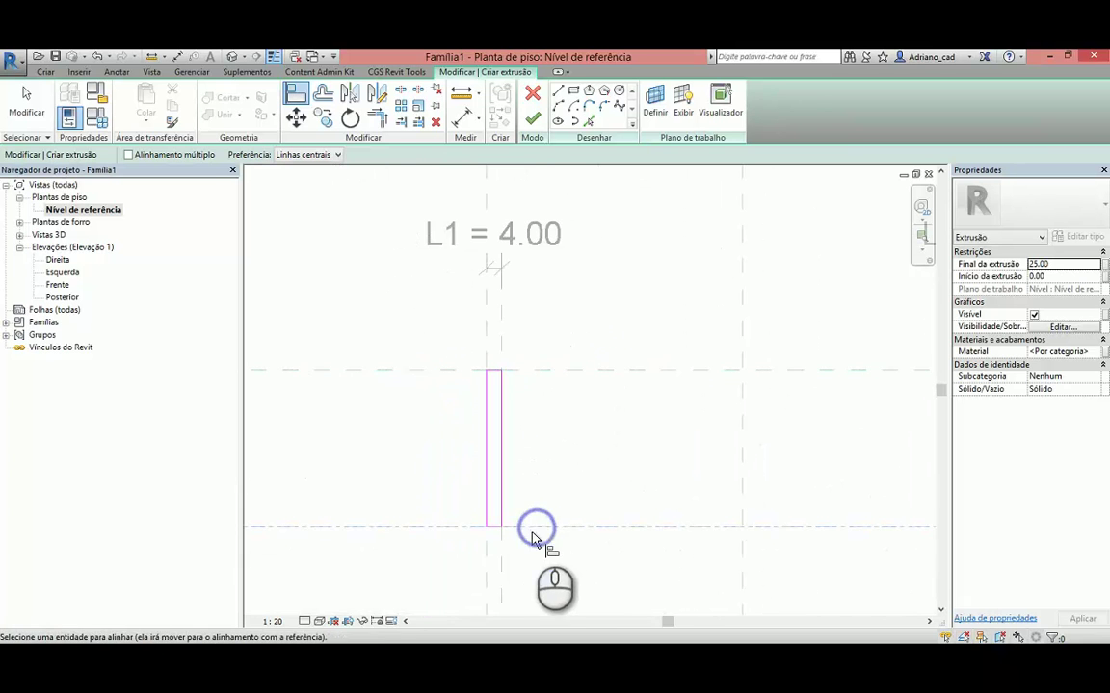
{"action": "left_click", "coordinate": [492, 532]}
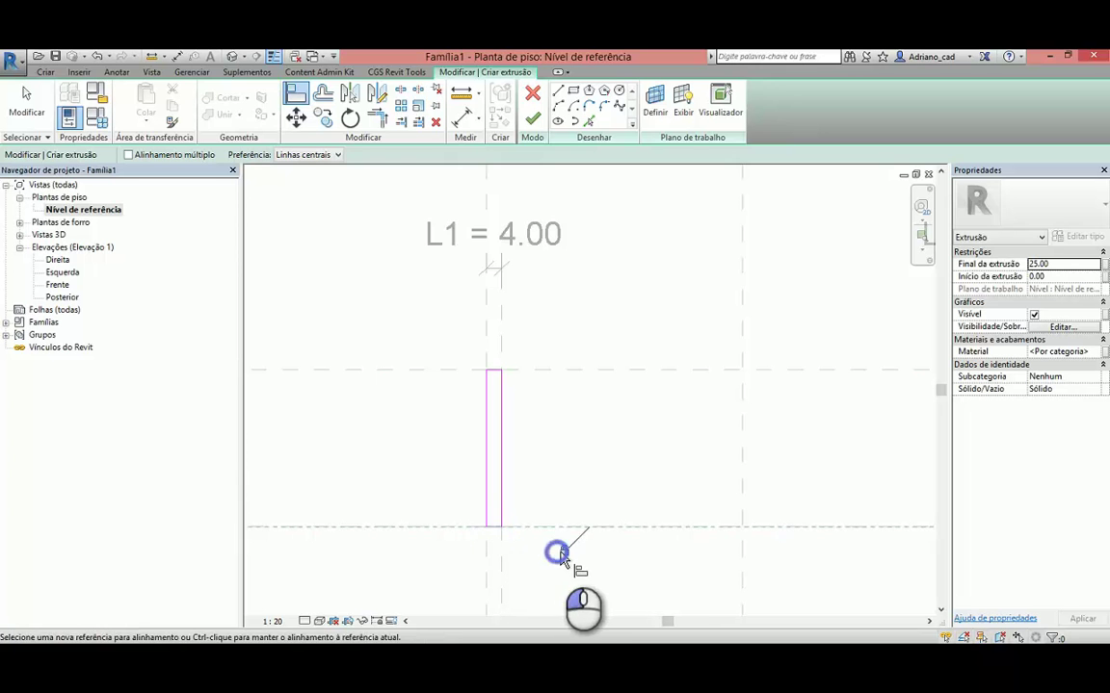
Align the right rectangle's upper and lower short edges to the Profundidade reference planes and lock them.
{"action": "scroll", "coordinate": [621, 463], "scroll_direction": "down", "scroll_amount": 3}
{"action": "middle_click_drag", "start_coordinate": [632, 453], "coordinate": [525, 434]}
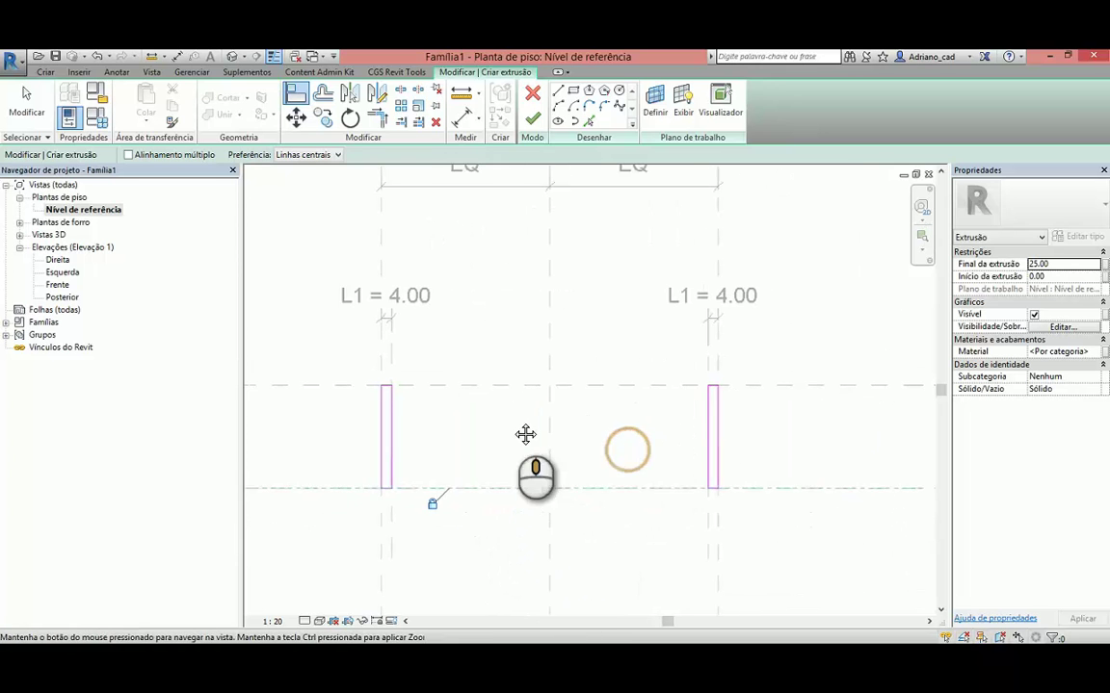
{"action": "left_click", "coordinate": [753, 388]}
{"action": "scroll", "coordinate": [740, 393], "scroll_direction": "up", "scroll_amount": 1}
{"action": "left_click", "coordinate": [698, 387]}
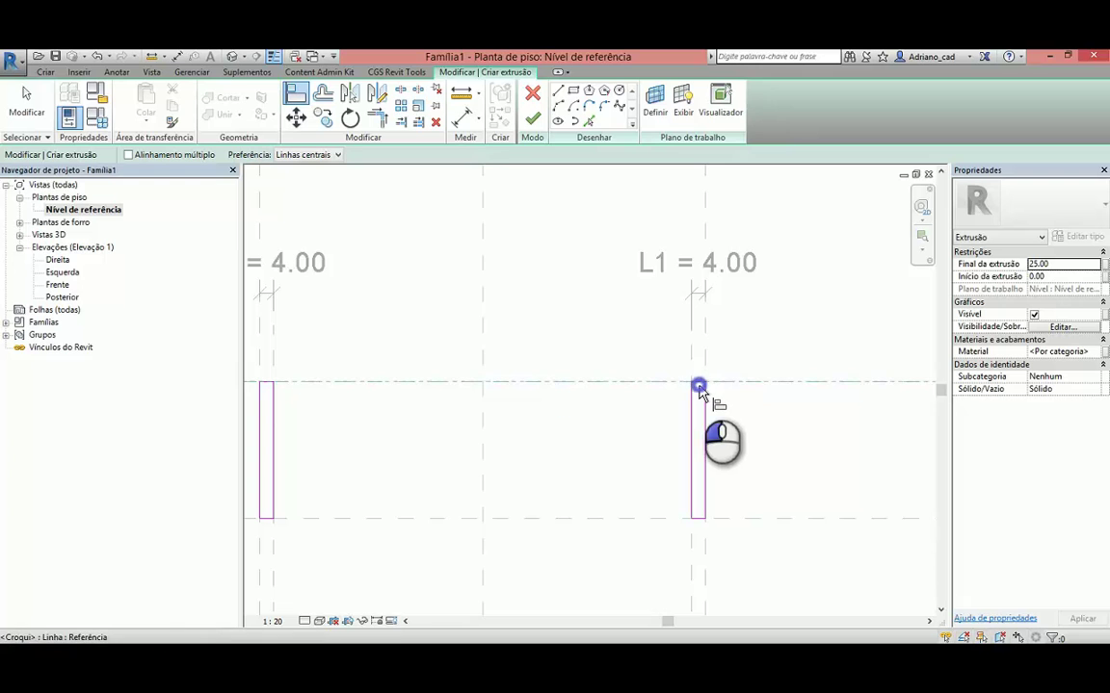
{"action": "left_click", "coordinate": [565, 409]}
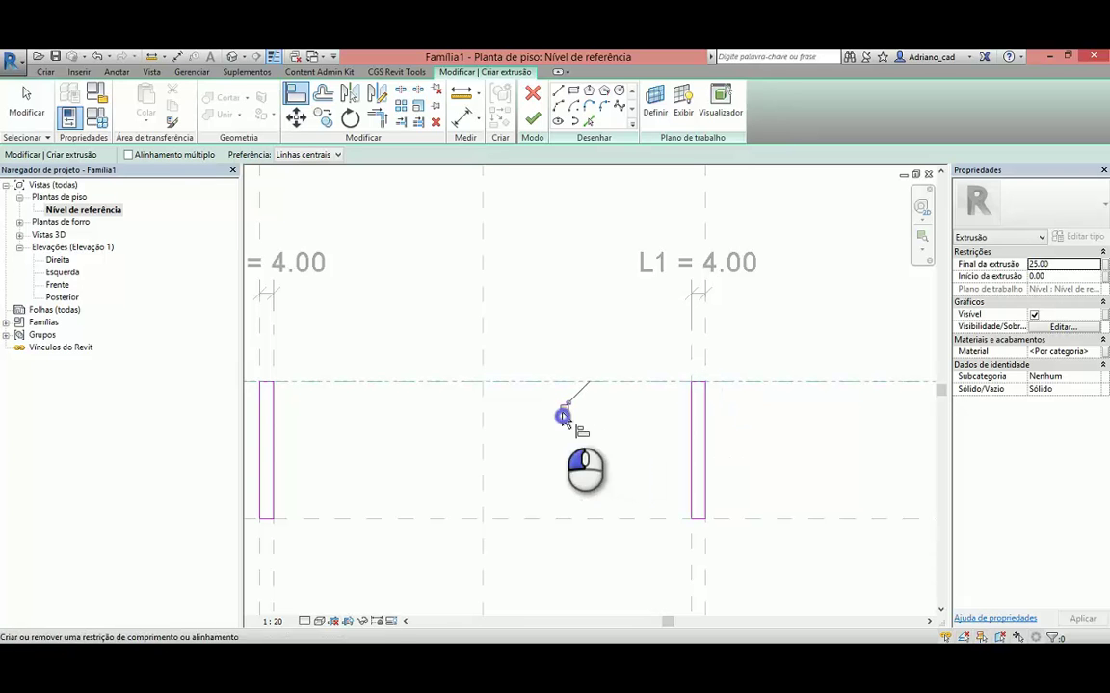
{"action": "left_click", "coordinate": [744, 518]}
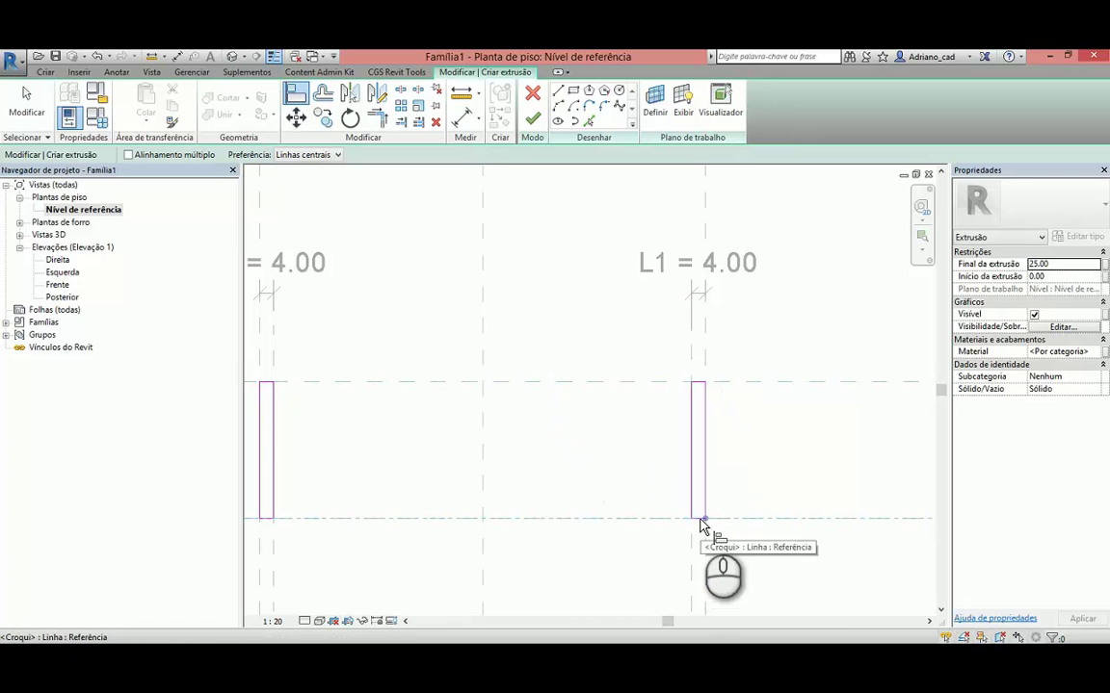
{"action": "left_click", "coordinate": [698, 520]}
{"action": "left_click", "coordinate": [612, 496]}
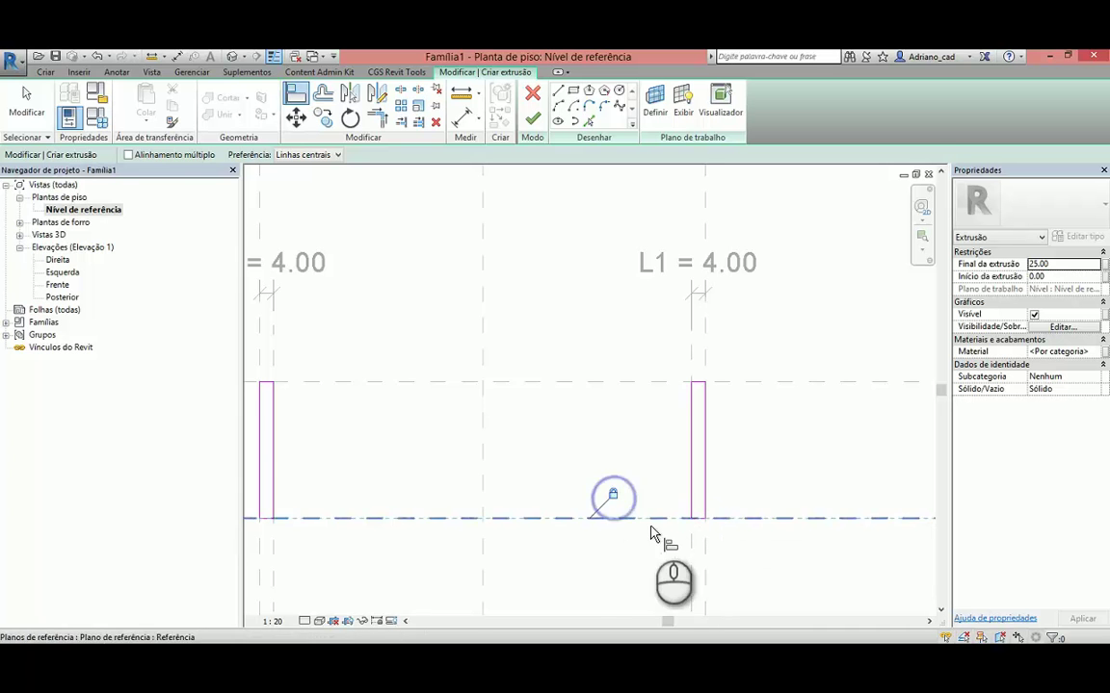
Align and lock the right rectangle's long edges to its L1 reference planes, and finish the extrusion sketch.
{"action": "left_click", "coordinate": [706, 547]}
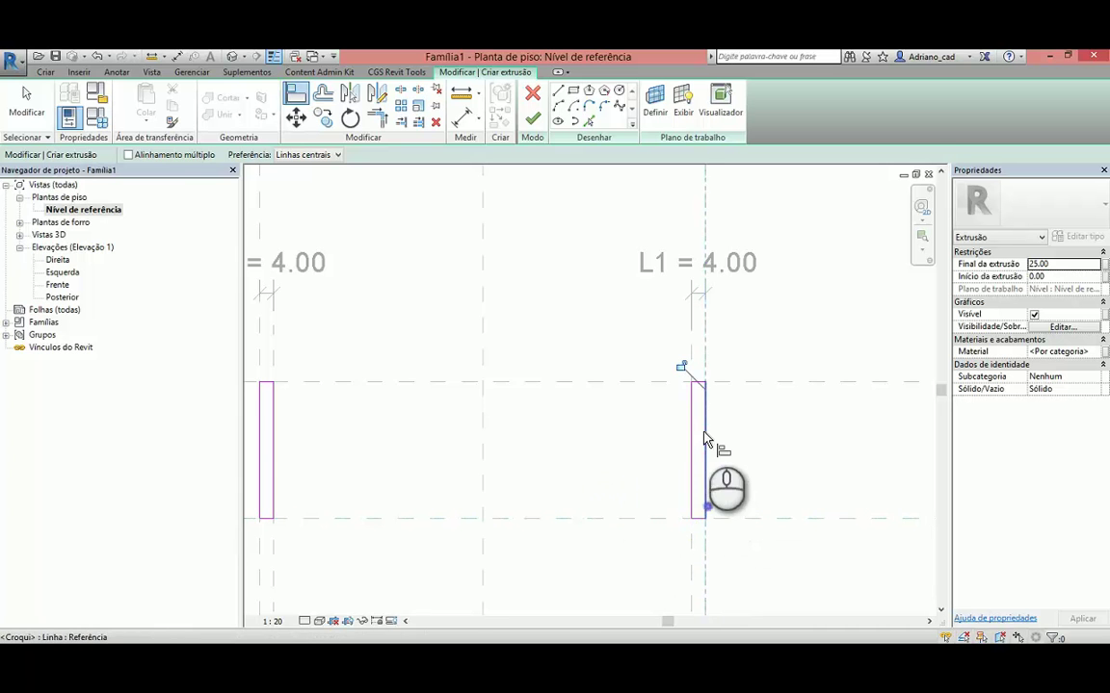
{"action": "left_click", "coordinate": [677, 366]}
{"action": "left_click", "coordinate": [689, 351]}
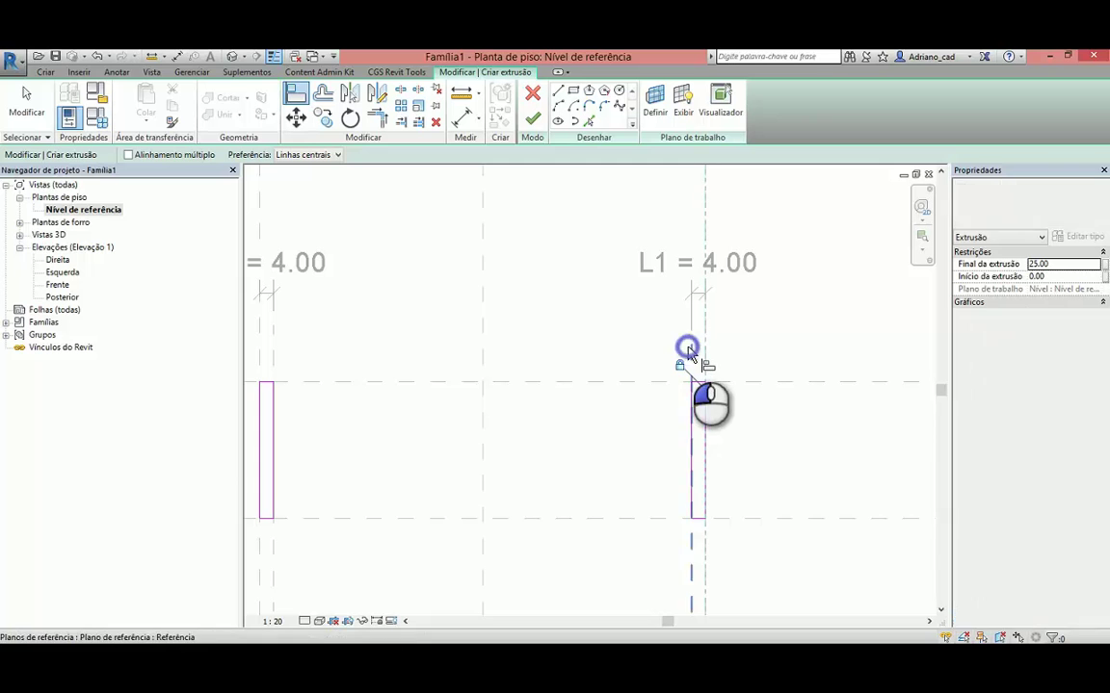
{"action": "left_click", "coordinate": [685, 405]}
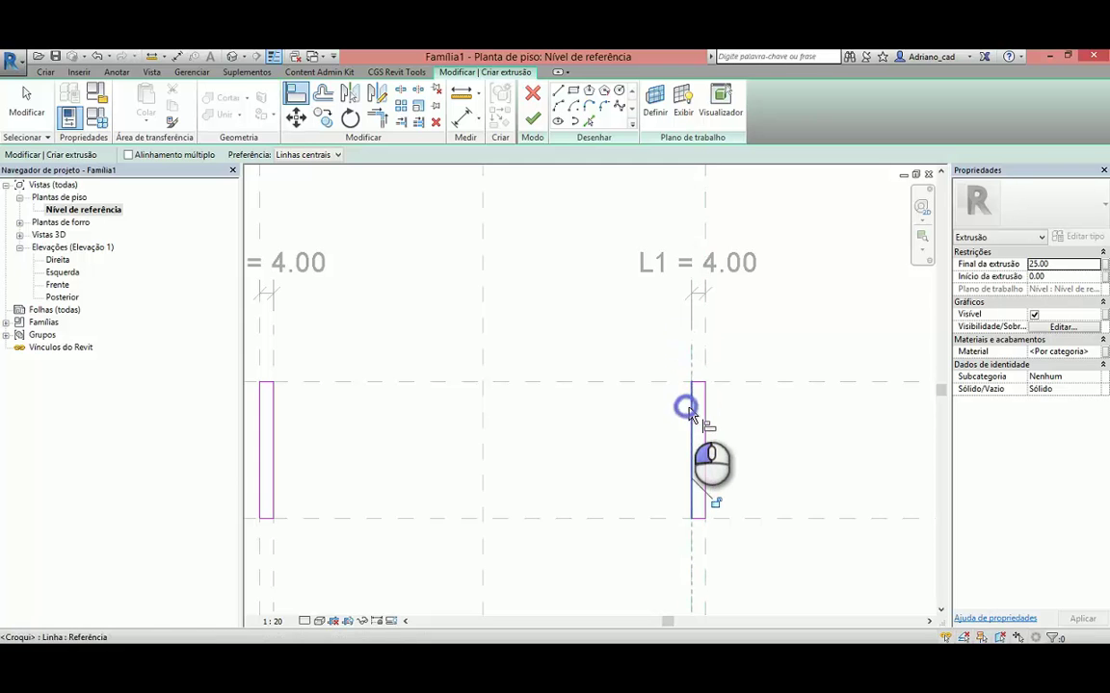
{"action": "left_click", "coordinate": [715, 502]}
{"action": "middle_click_drag", "start_coordinate": [516, 499], "coordinate": [614, 488]}
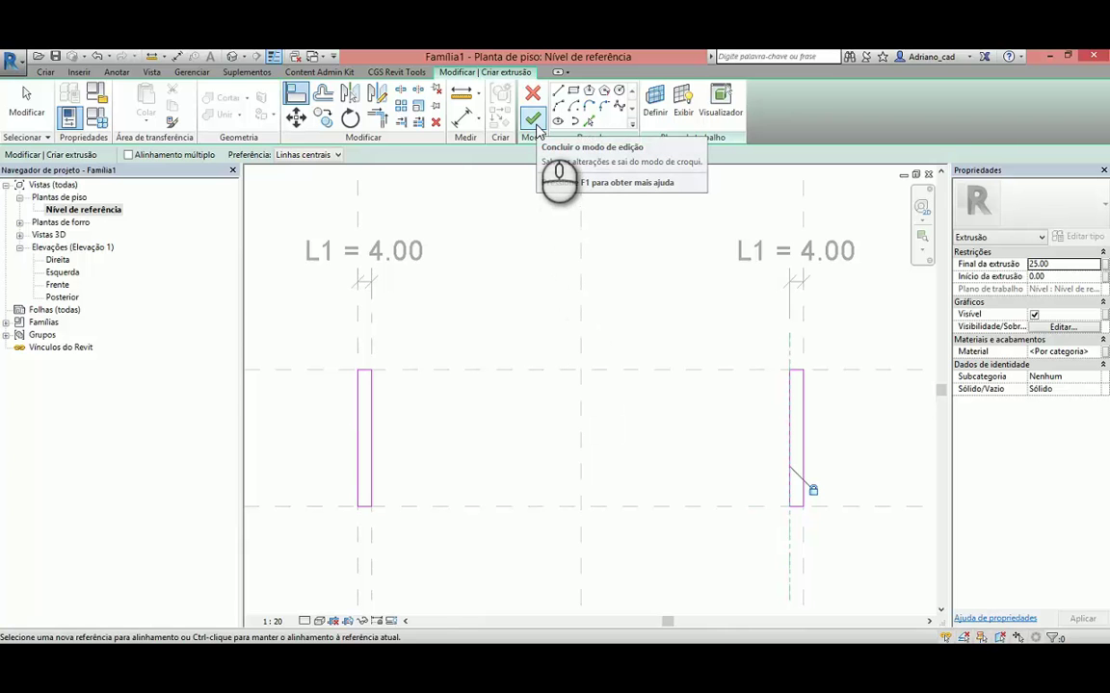
{"action": "left_click", "coordinate": [534, 122]}
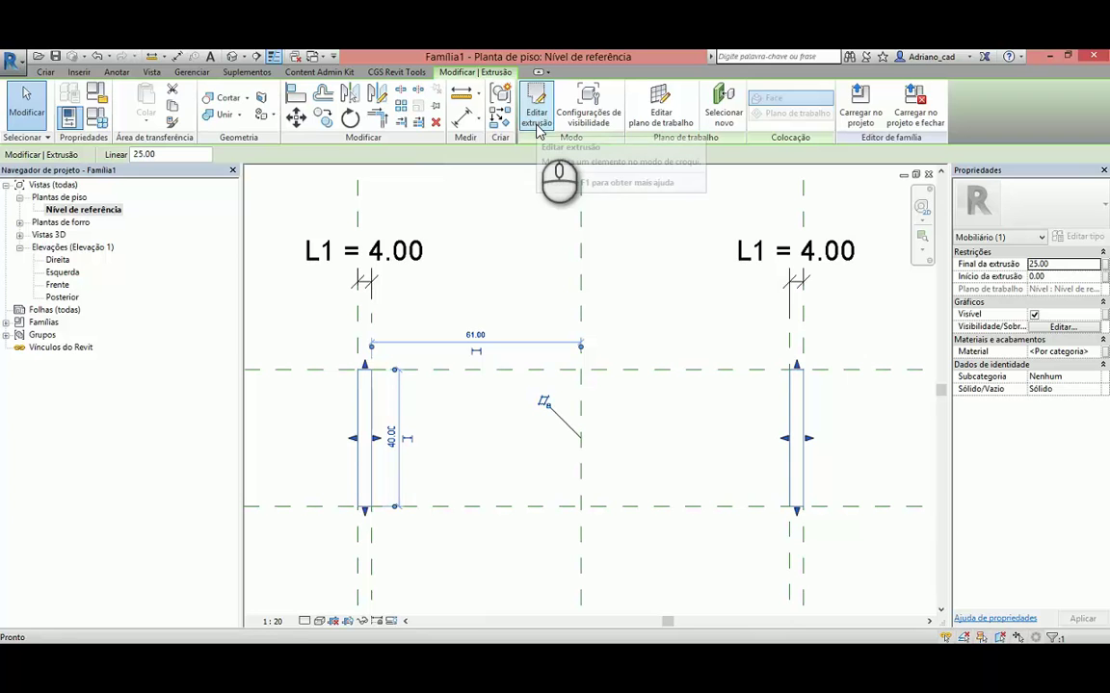
In the Frente elevation, stretch the extrusion up to the lower Esp Tampo reference plane at 92 and lock it there.
{"action": "double_click", "coordinate": [57, 285]}
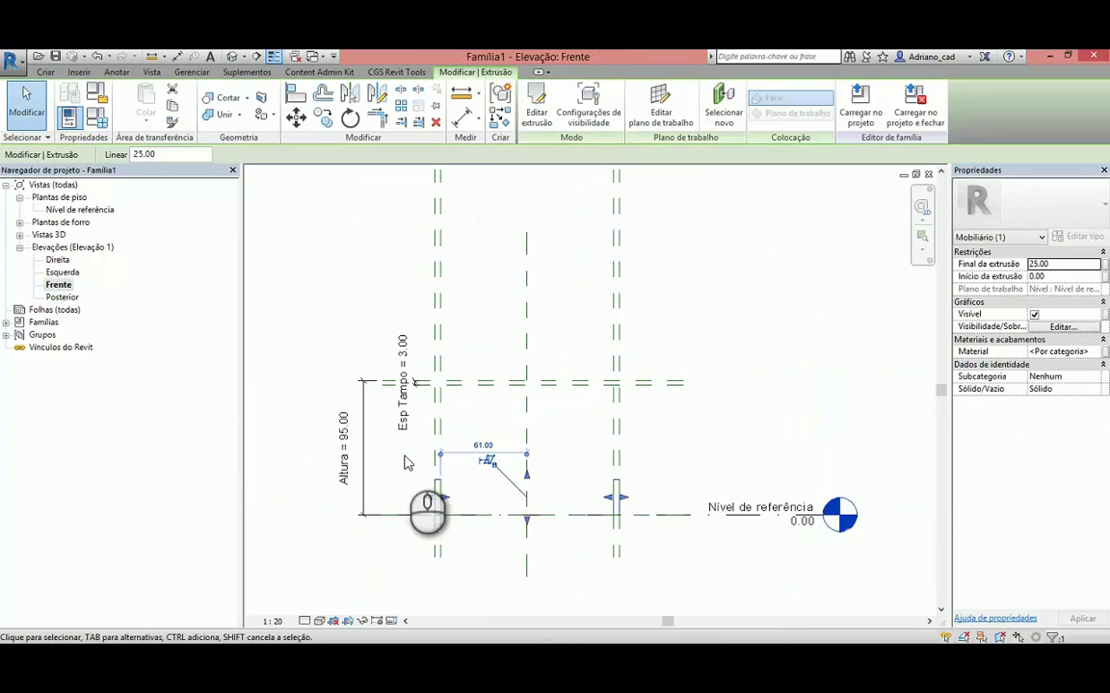
{"action": "left_click_drag", "start_coordinate": [528, 484], "coordinate": [528, 446]}
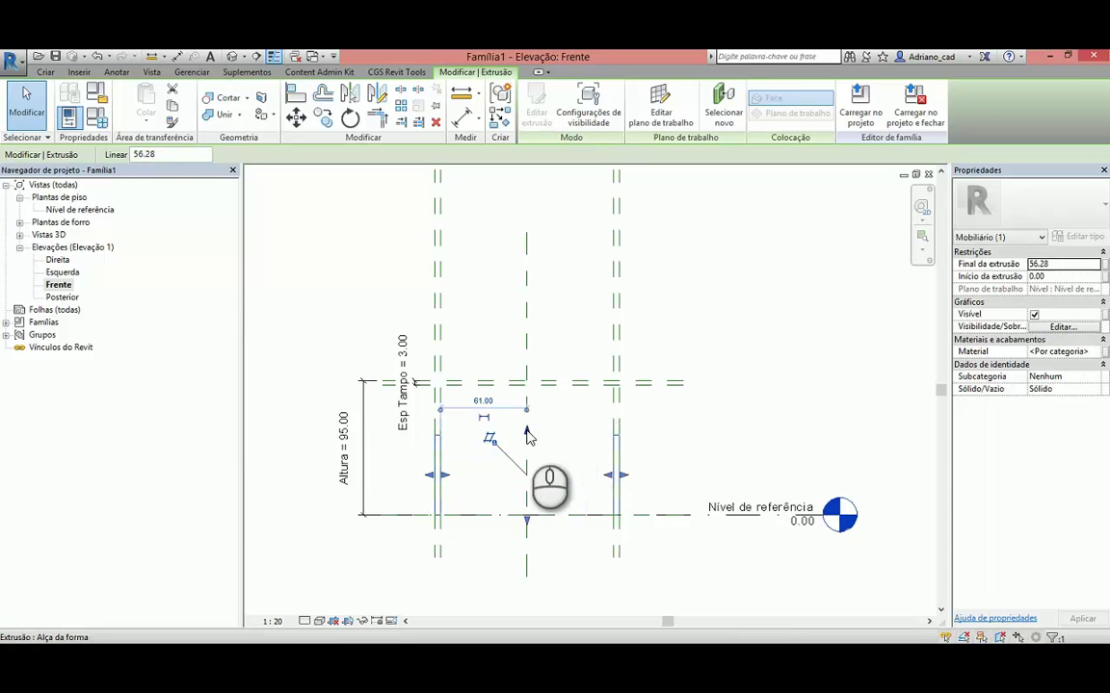
{"action": "left_click_drag", "start_coordinate": [530, 432], "coordinate": [549, 364]}
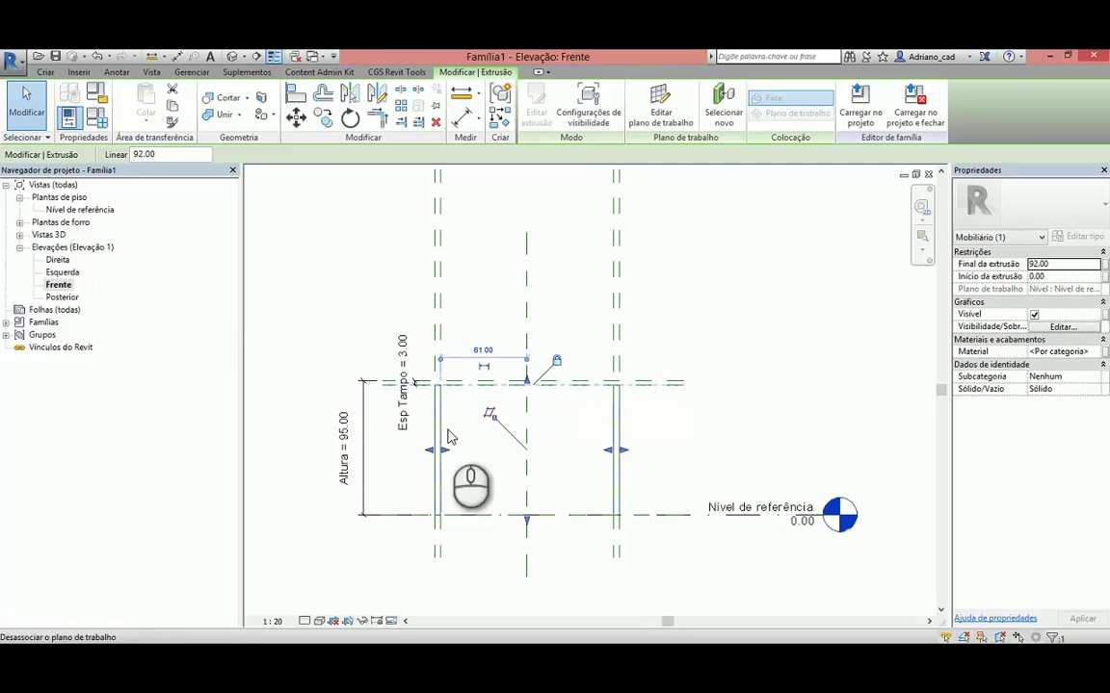
Set the Altura dimension to 90.
{"action": "left_click", "coordinate": [347, 470]}
{"action": "left_click", "coordinate": [347, 472]}
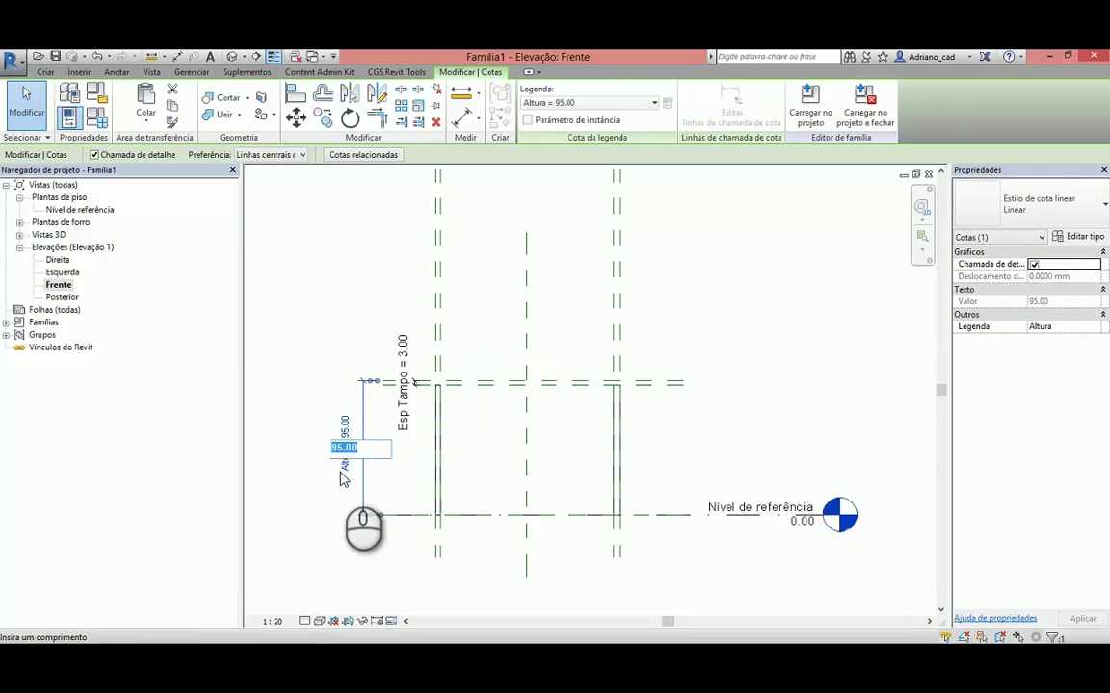
{"action": "type", "text": "90"}
{"action": "key", "text": "Return"}
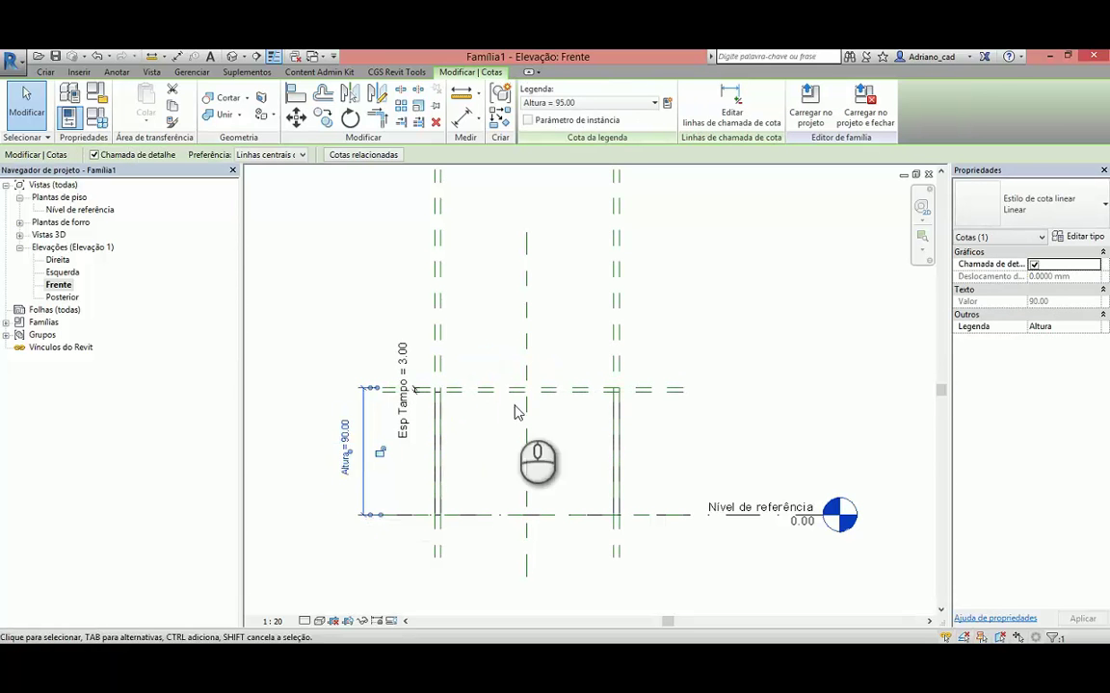
Display the front elevation in the Sombreado visual style.
{"action": "scroll", "coordinate": [617, 399], "scroll_direction": "up", "scroll_amount": 3}
{"action": "middle_click_drag", "start_coordinate": [438, 520], "coordinate": [465, 488]}
{"action": "left_click", "coordinate": [320, 621]}
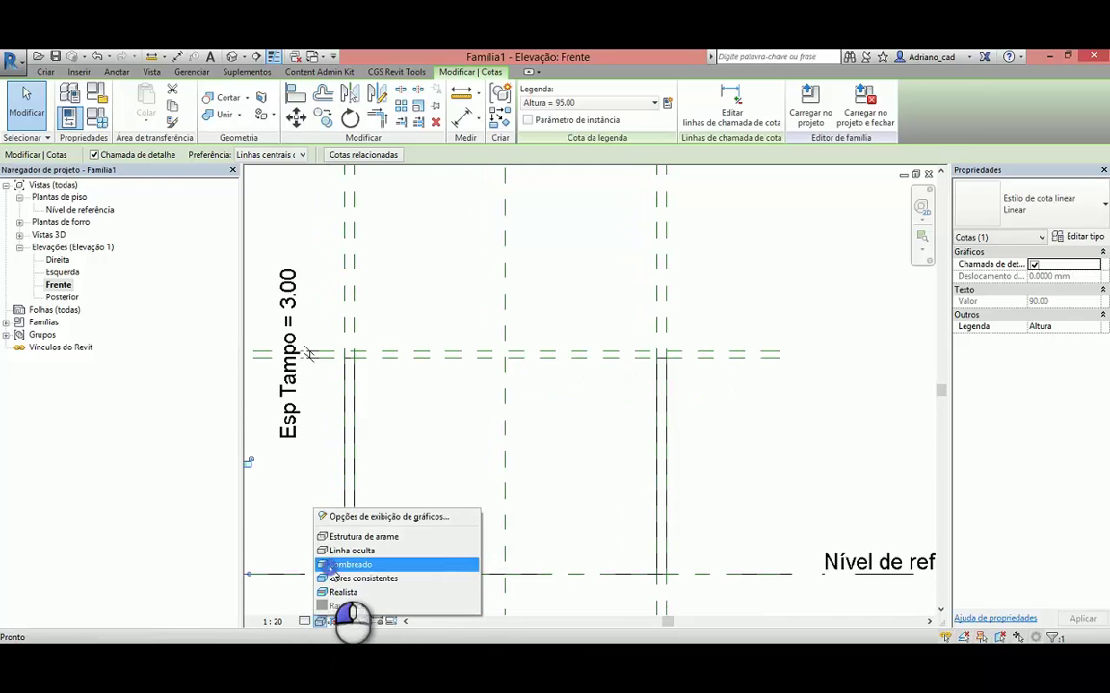
{"action": "left_click", "coordinate": [357, 565]}
{"action": "mouse_move", "coordinate": [379, 508]}
{"action": "middle_mouse_down"}
{"action": "mouse_move", "coordinate": [426, 499]}
{"action": "mouse_move", "coordinate": [384, 486]}
{"action": "mouse_move", "coordinate": [413, 468]}
{"action": "middle_mouse_up"}
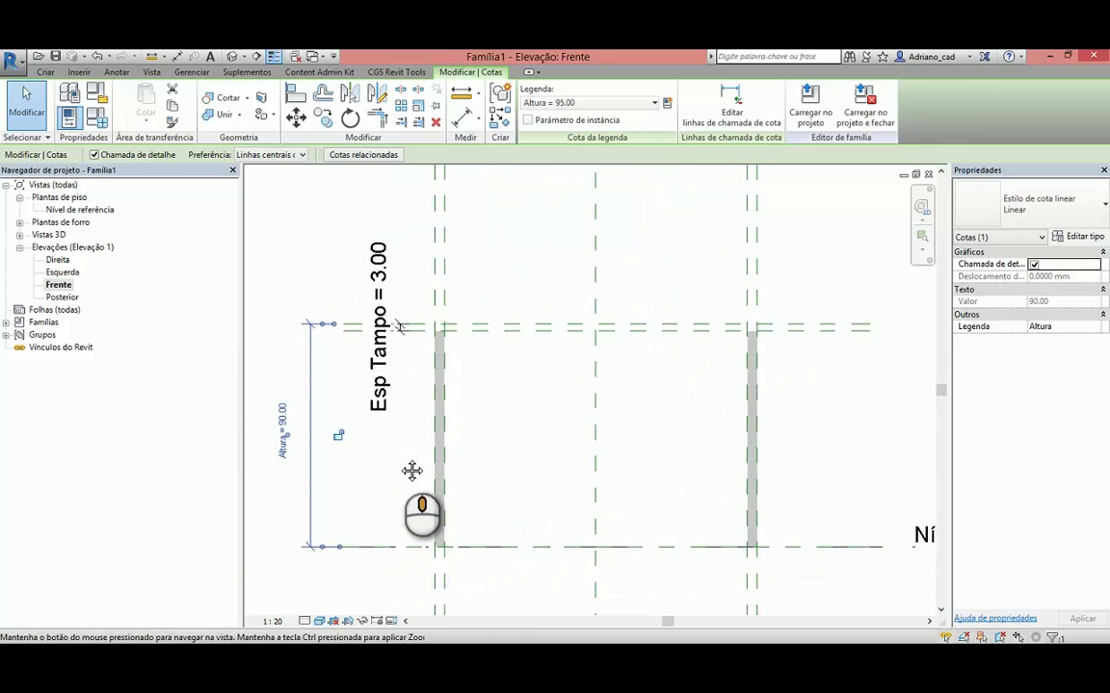
Test how the side panels follow the height by setting the Altura dimension to 80 and back to 90.
{"action": "left_click", "coordinate": [279, 460]}
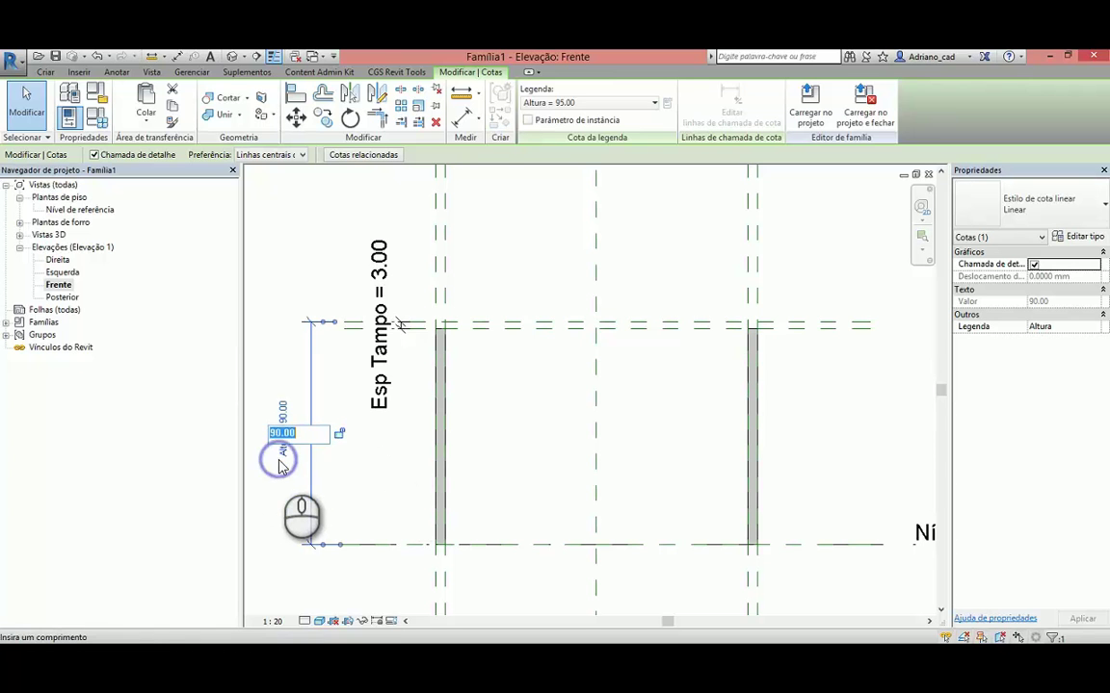
{"action": "key", "text": "Return"}
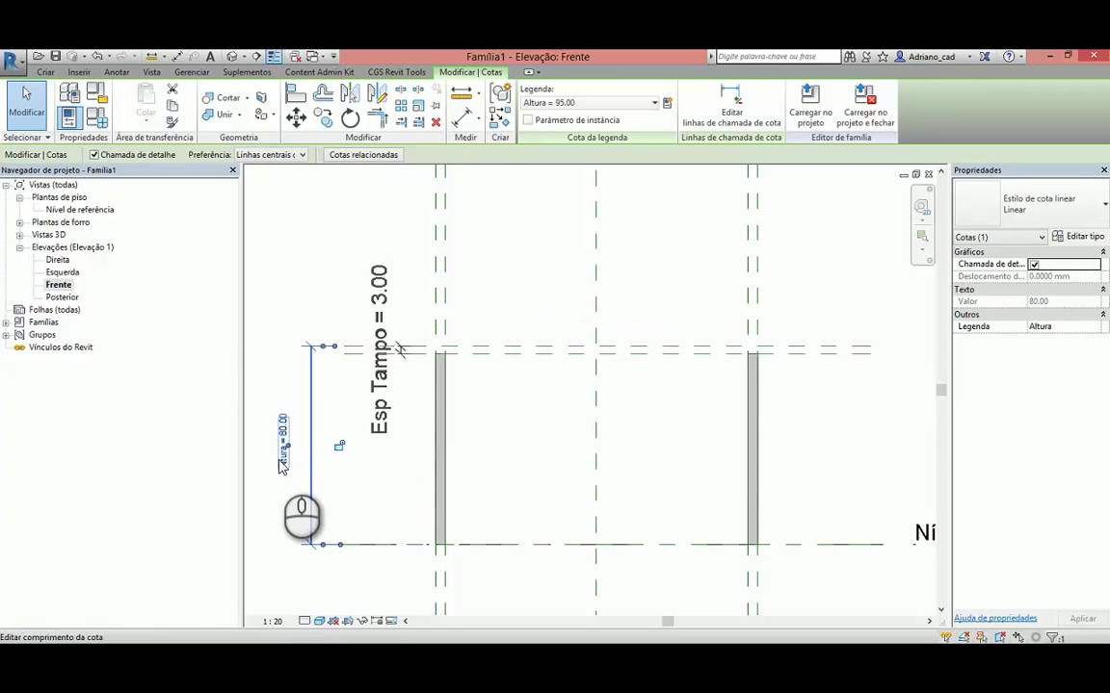
{"action": "left_click", "coordinate": [280, 463]}
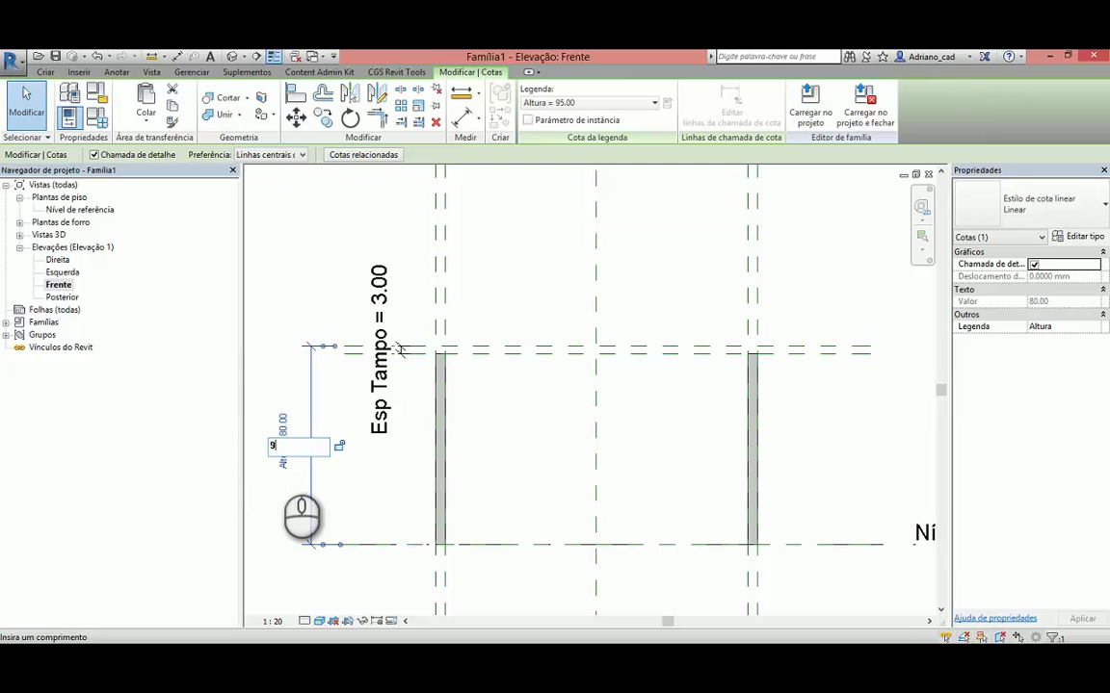
{"action": "type", "text": "90"}
{"action": "key", "text": "Return"}
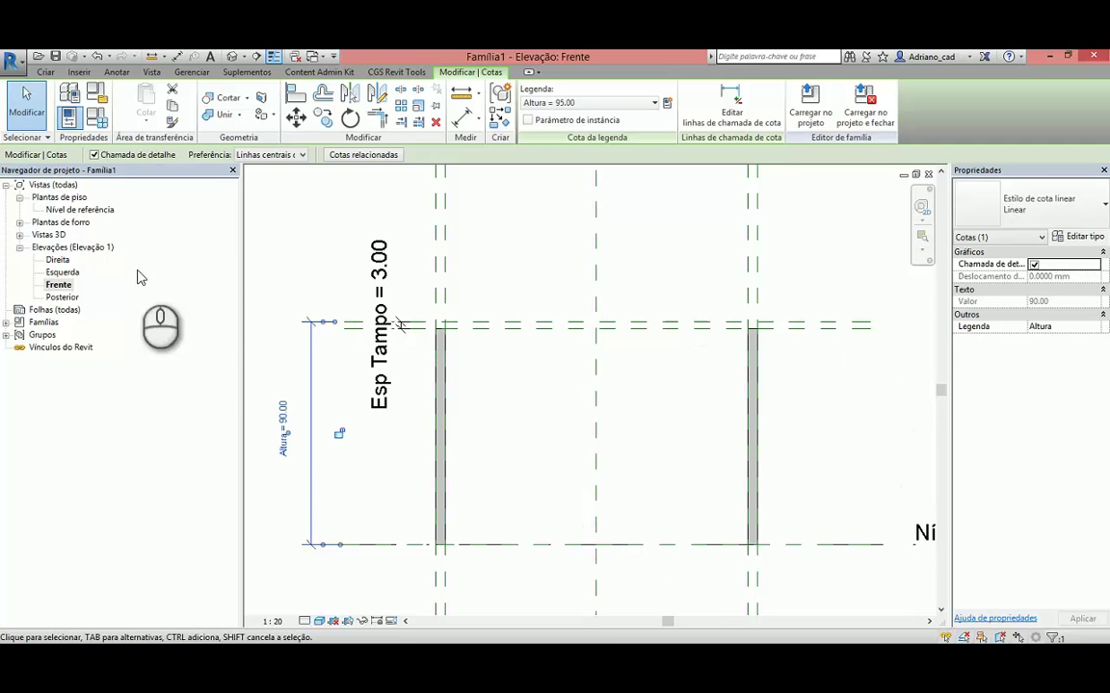
In the Nível de referência floor plan, start an extrusion and sketch a 130 by 40 rectangle spanning the outermost reference planes over both side panels.
{"action": "double_click", "coordinate": [77, 210]}
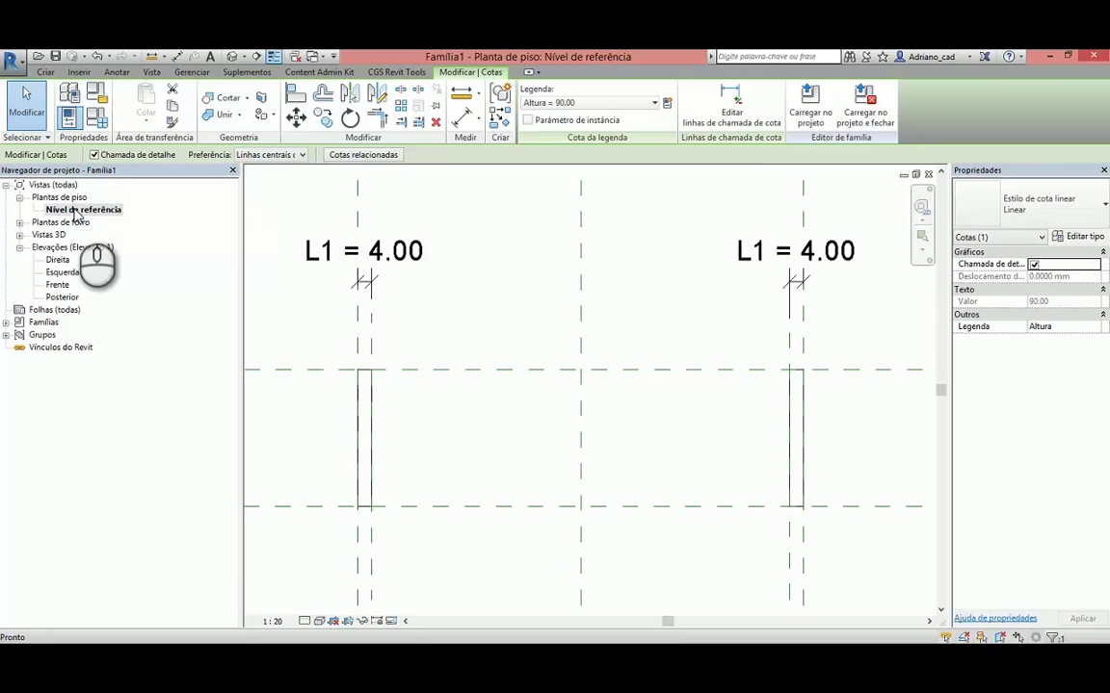
{"action": "left_click", "coordinate": [46, 73]}
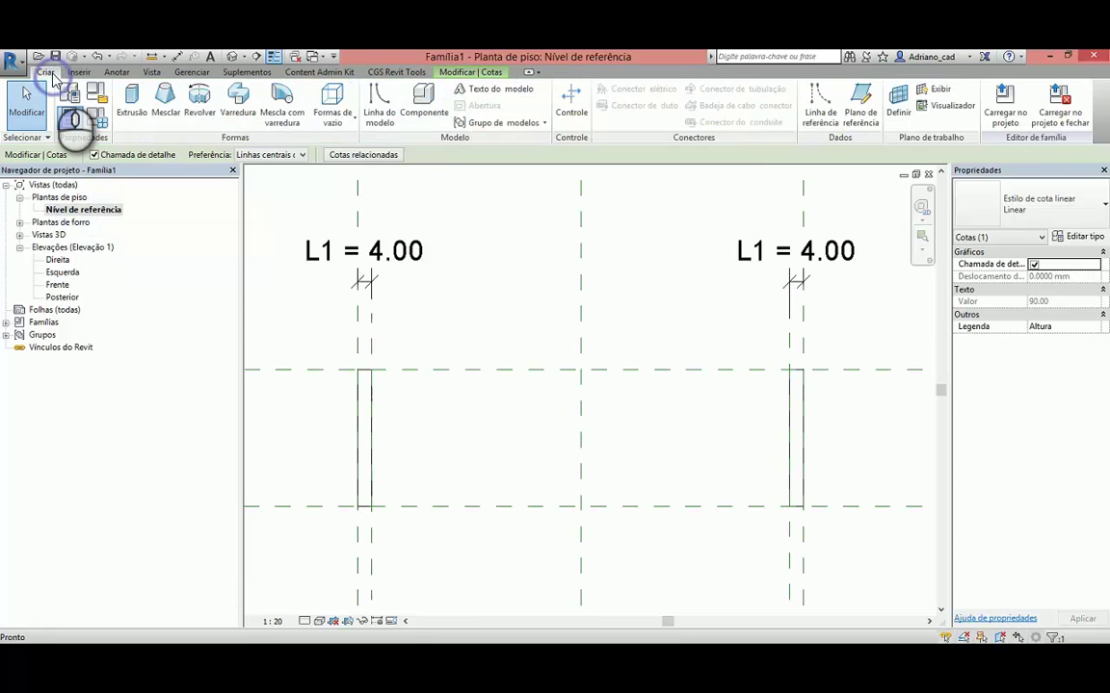
{"action": "left_click", "coordinate": [130, 108]}
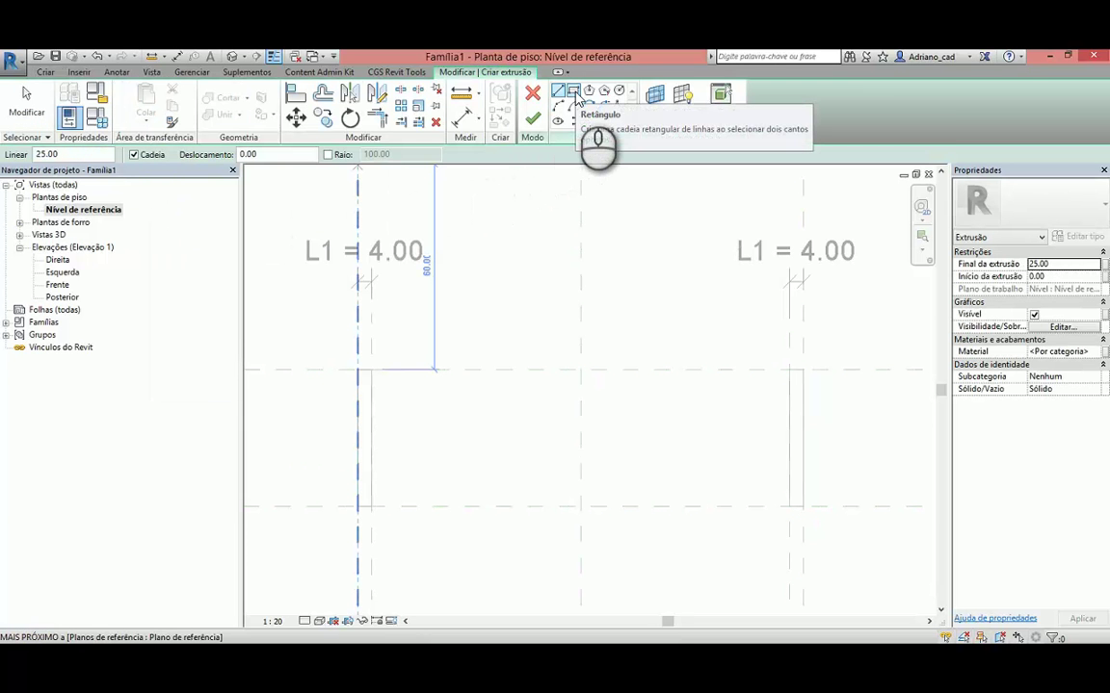
{"action": "left_click", "coordinate": [574, 91]}
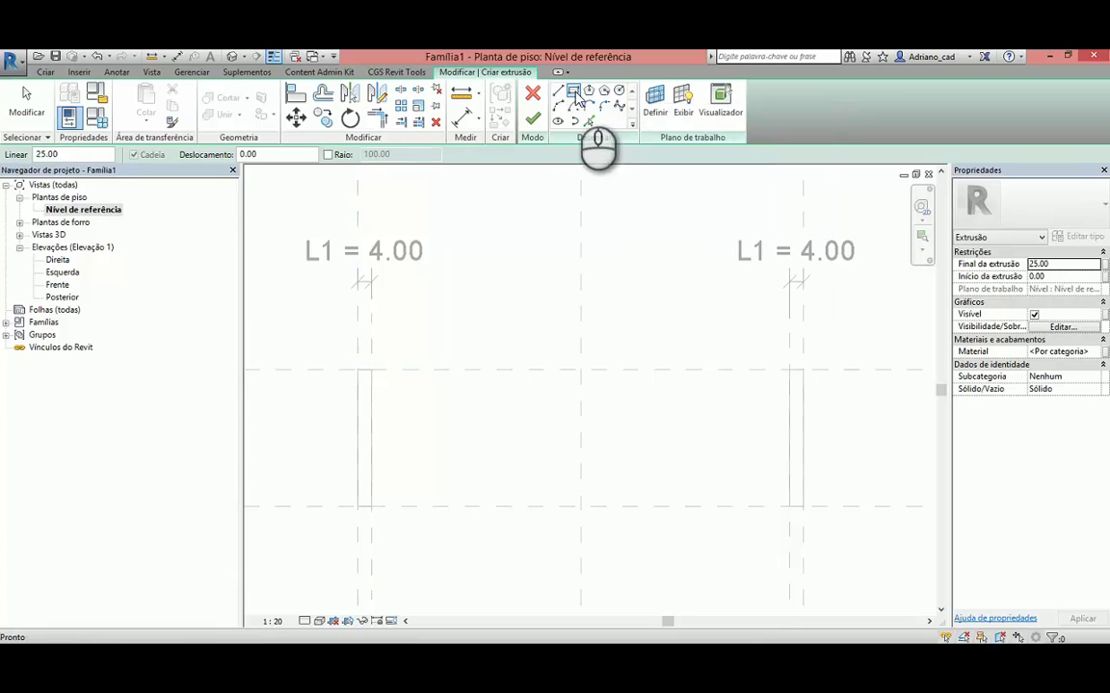
{"action": "left_click", "coordinate": [358, 370]}
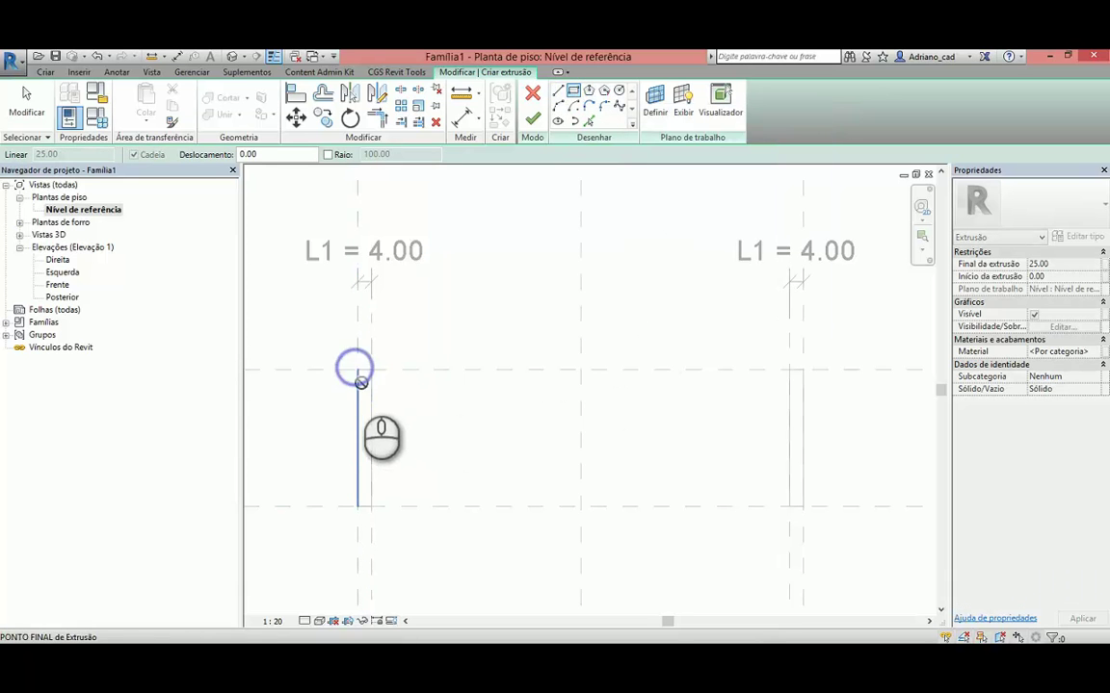
{"action": "left_click", "coordinate": [801, 504]}
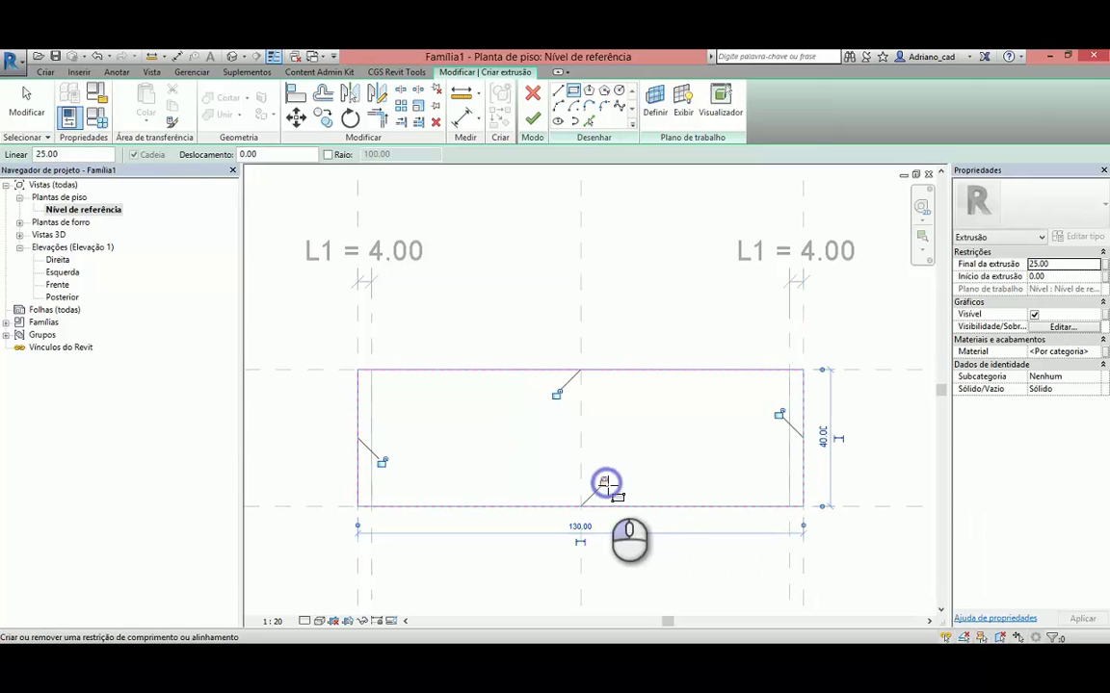
Lock all four sides of the rectangle to their reference planes and finish the extrusion.
{"action": "left_click", "coordinate": [559, 394]}
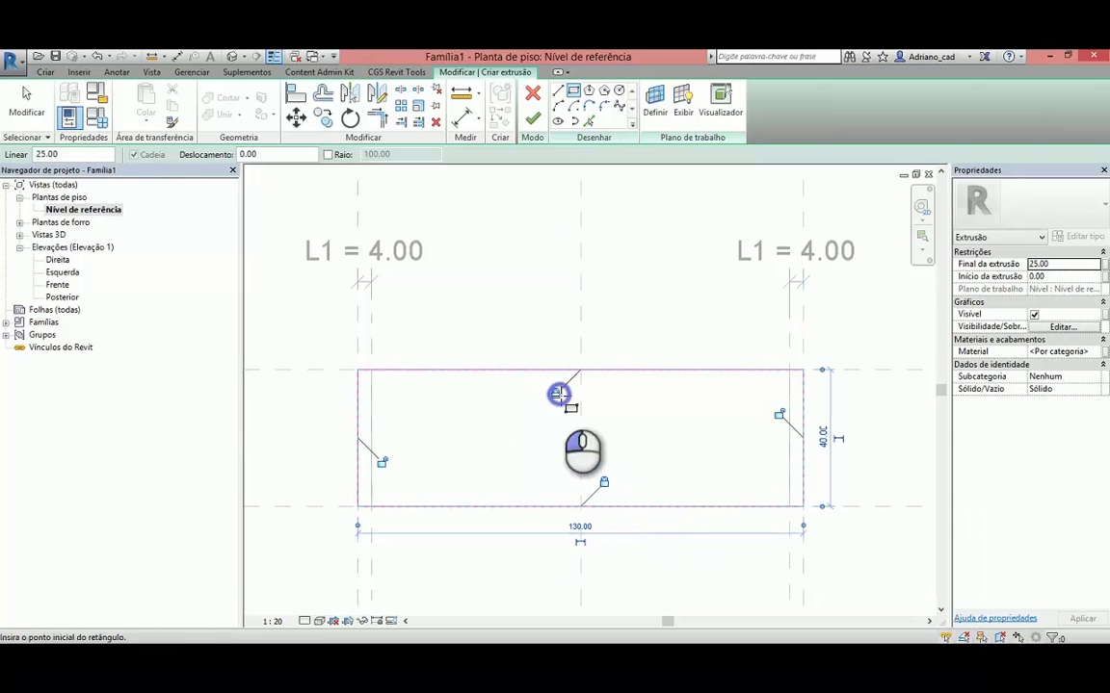
{"action": "left_click", "coordinate": [382, 461]}
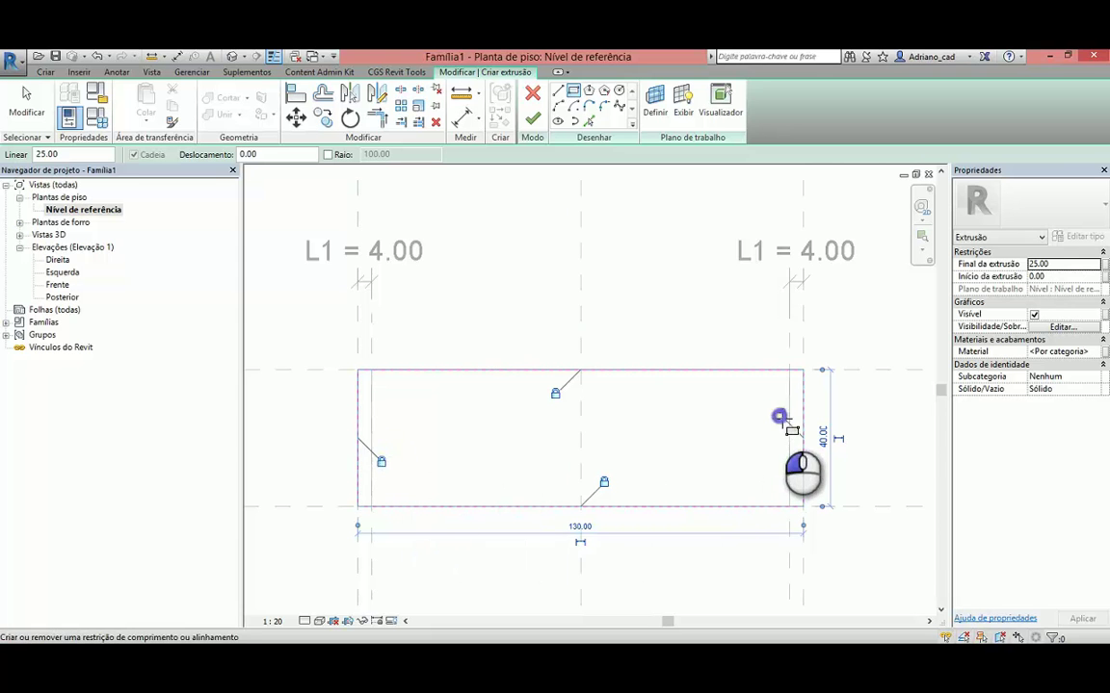
{"action": "left_click", "coordinate": [781, 417]}
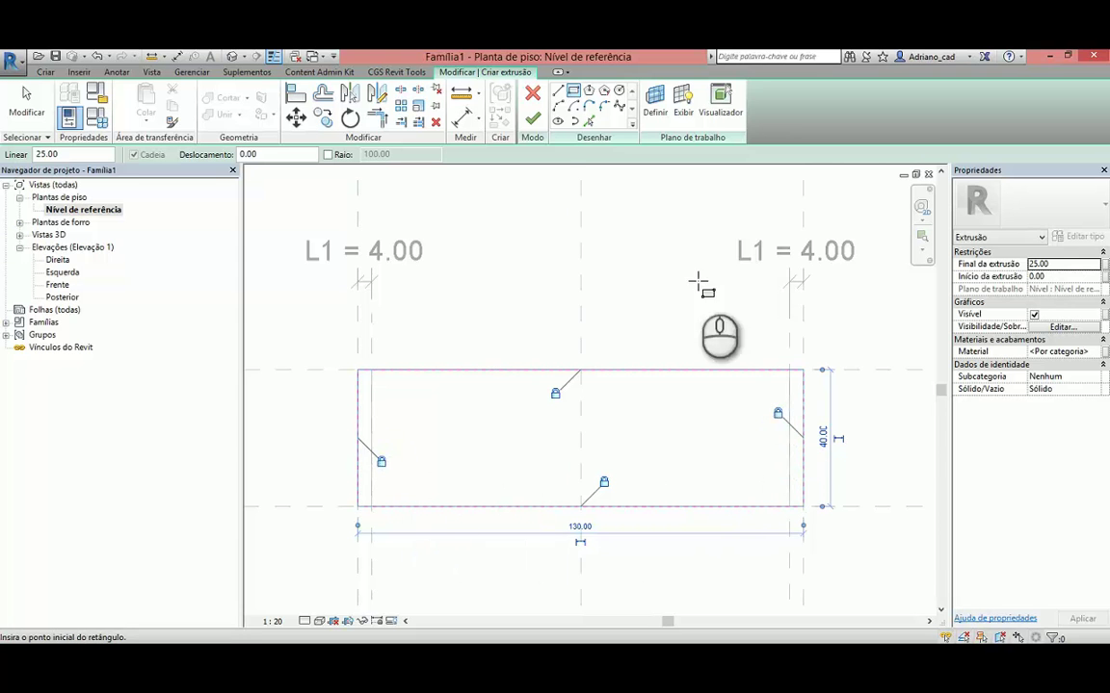
{"action": "left_click", "coordinate": [529, 121]}
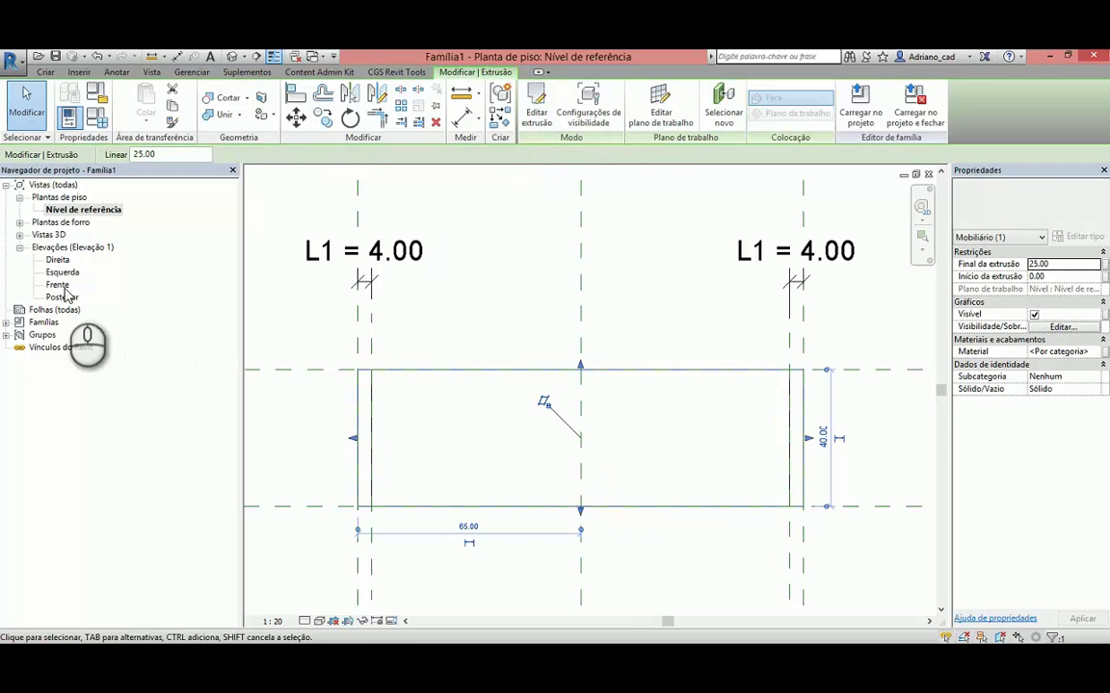
In the Frente elevation, fit the tabletop extrusion between the two Esp Tampo reference planes, from 87 to 90, and lock its underside to the lower plane.
{"action": "double_click", "coordinate": [58, 286]}
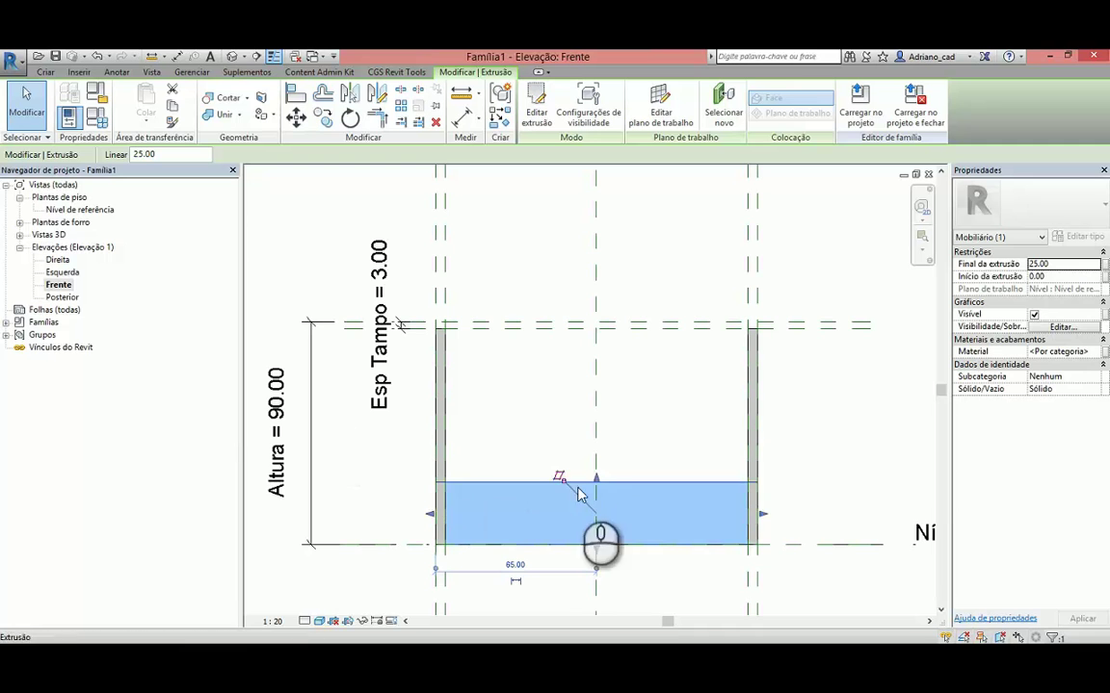
{"action": "left_click_drag", "start_coordinate": [598, 477], "coordinate": [602, 325]}
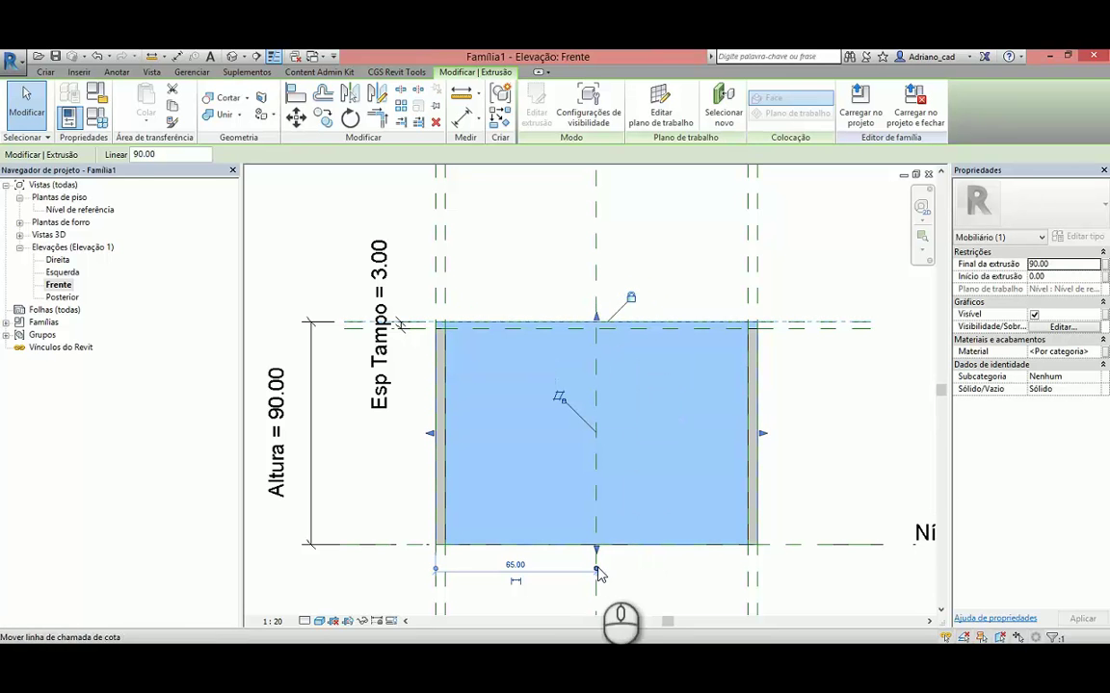
{"action": "left_click_drag", "start_coordinate": [599, 553], "coordinate": [626, 330]}
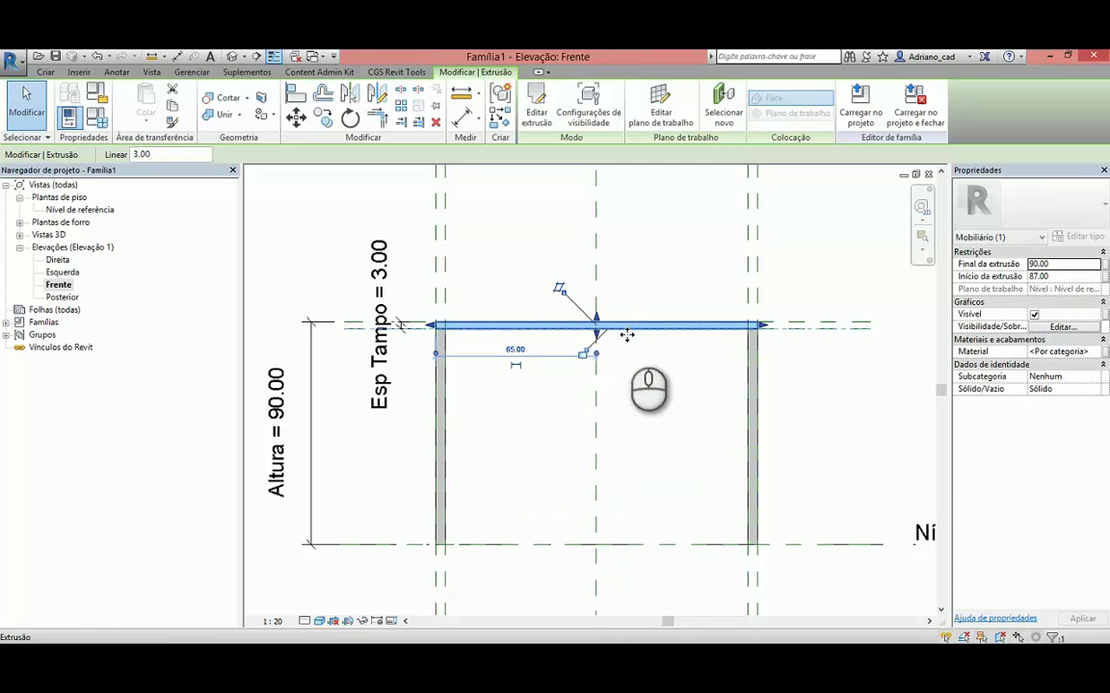
{"action": "left_click", "coordinate": [583, 357]}
{"action": "middle_click_drag", "start_coordinate": [578, 376], "coordinate": [564, 362]}
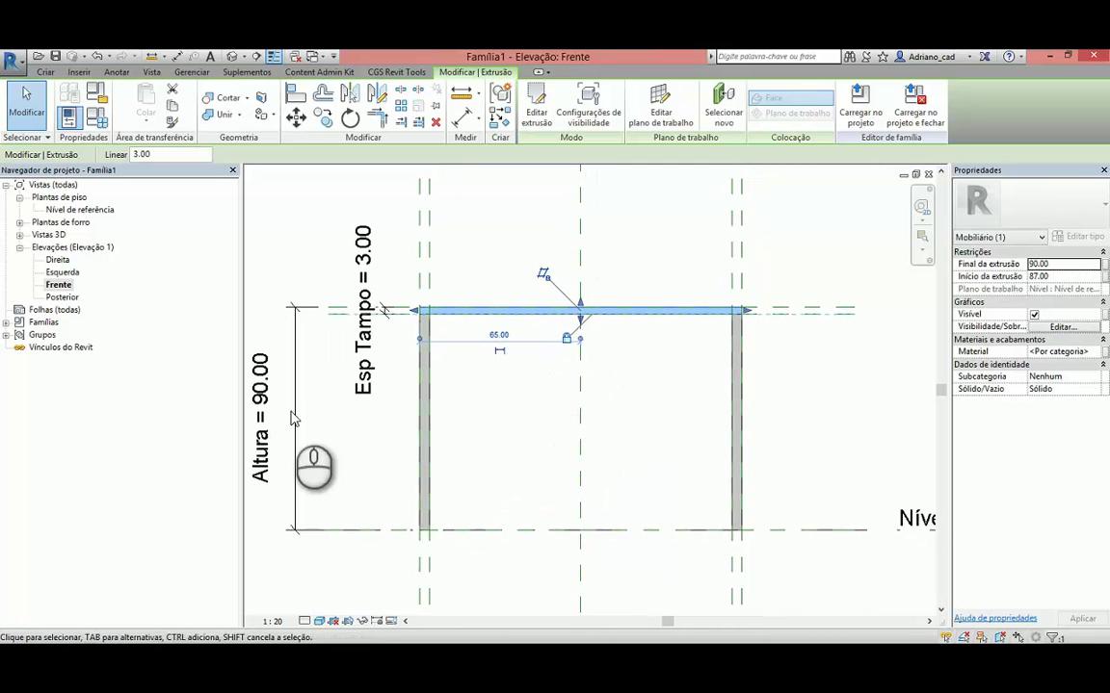
Set the Altura dimension to 95 and the Esp Tampo dimension to 2.5.
{"action": "left_click", "coordinate": [270, 433]}
{"action": "left_click", "coordinate": [268, 443]}
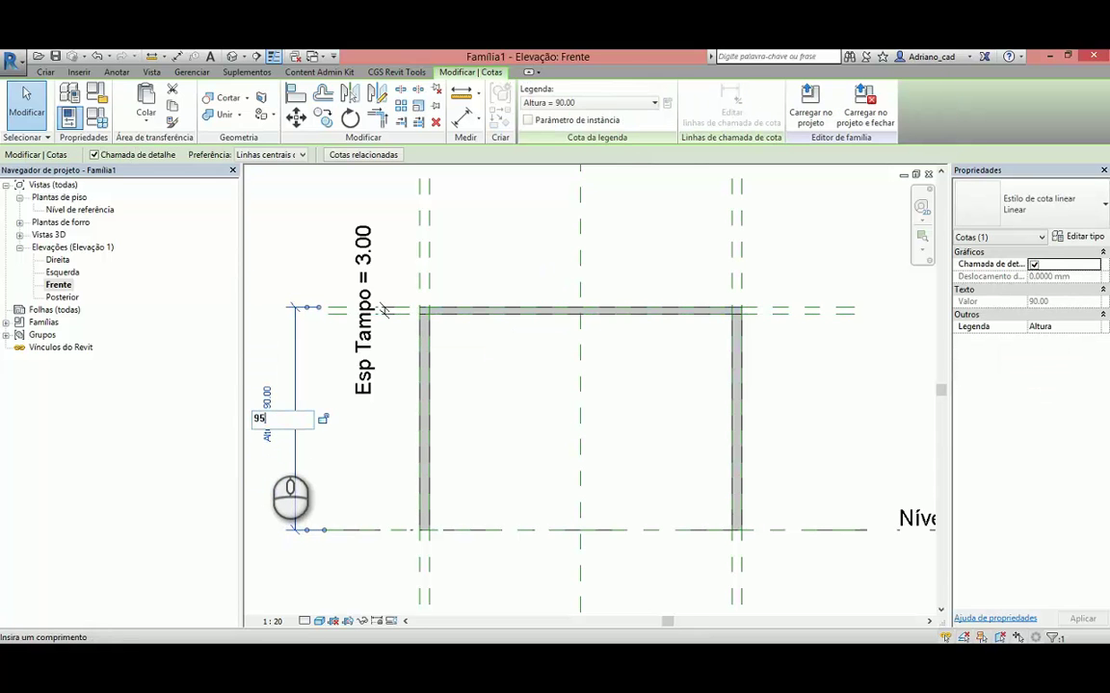
{"action": "key", "text": "Return"}
{"action": "left_click", "coordinate": [359, 364]}
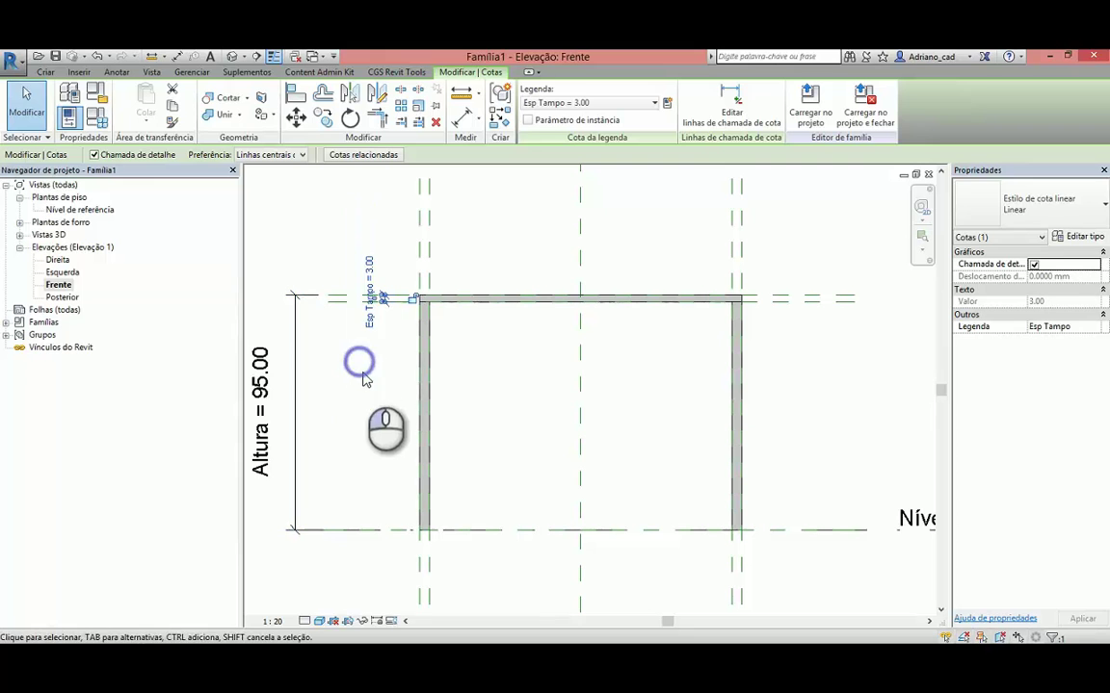
{"action": "left_click", "coordinate": [373, 320]}
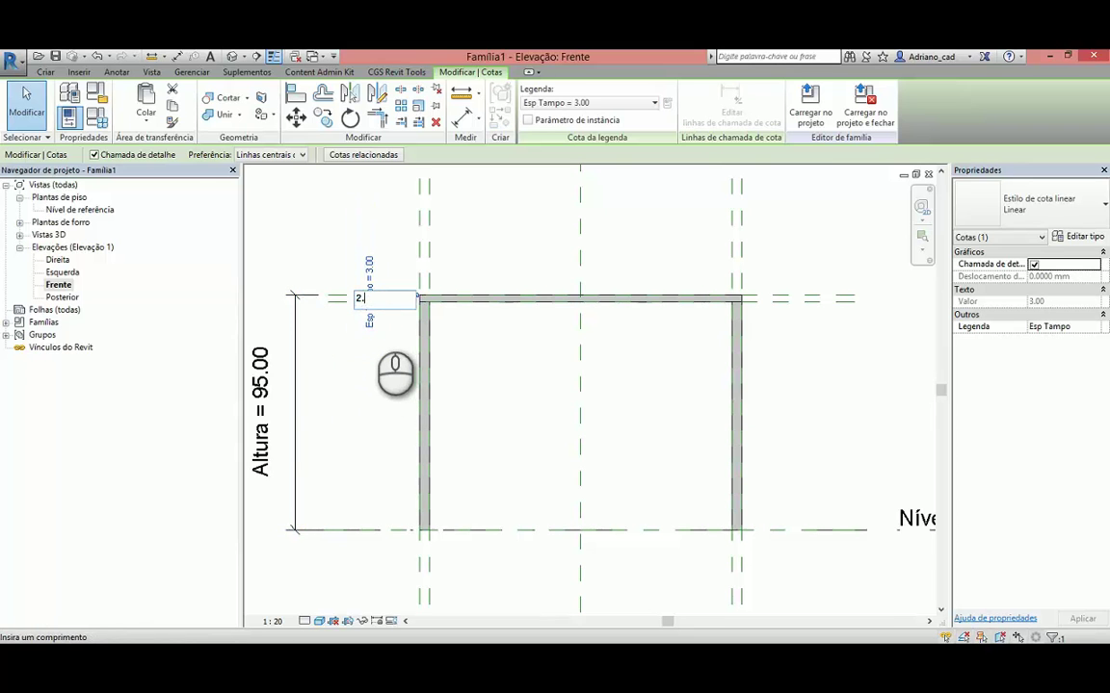
{"action": "key", "text": "Return"}
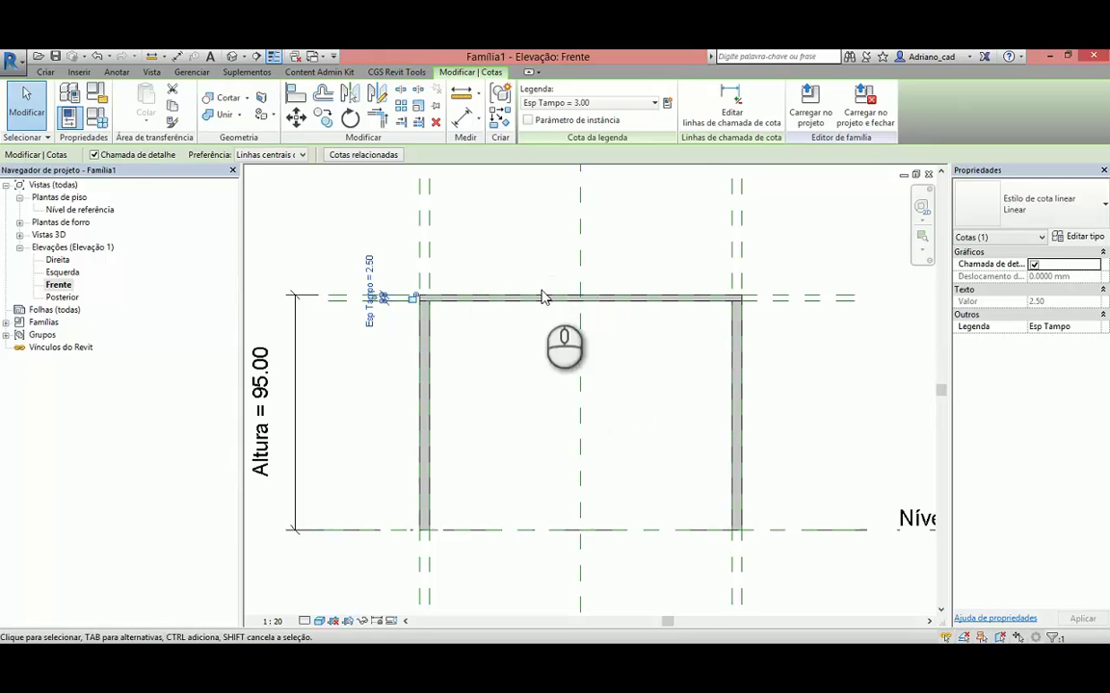
Display the default 3D view and, in the family types, apply a Comprimento of 120 and a Profundidade of 30.
{"action": "left_click", "coordinate": [233, 56]}
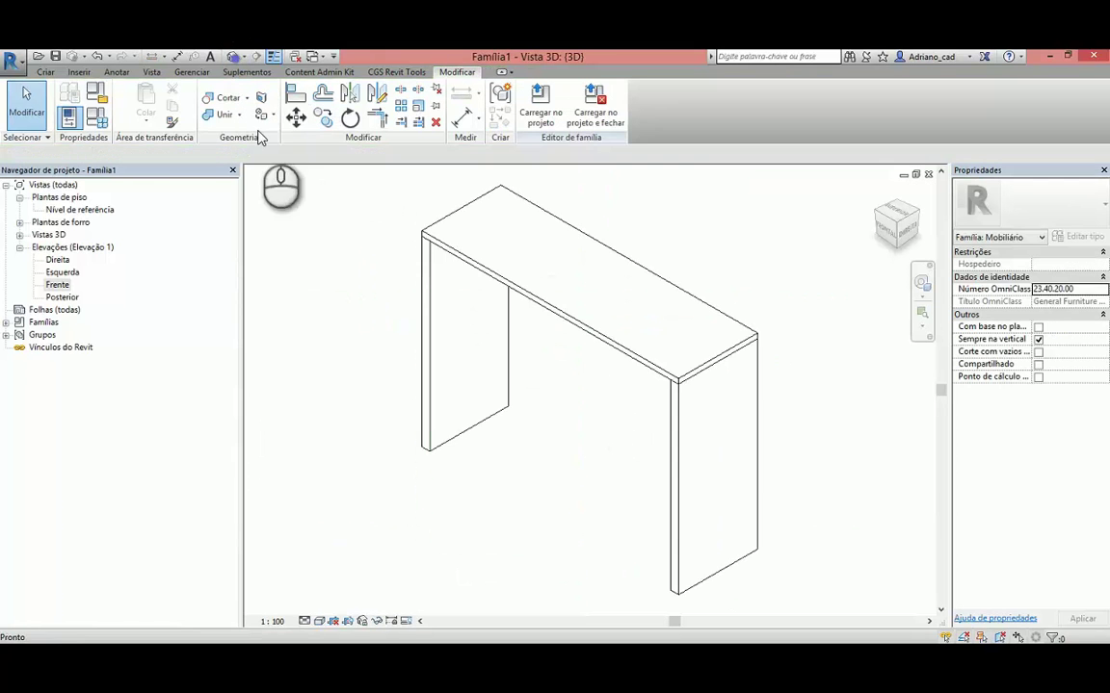
{"action": "middle_click_drag", "start_coordinate": [701, 305], "coordinate": [550, 309]}
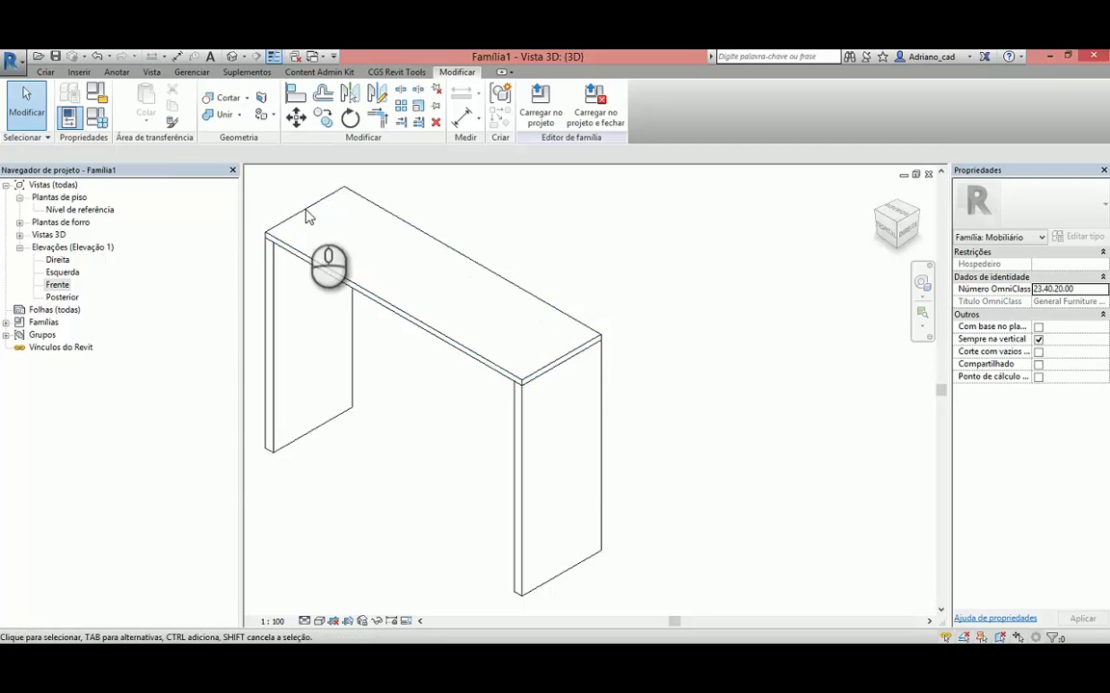
{"action": "left_click", "coordinate": [96, 117]}
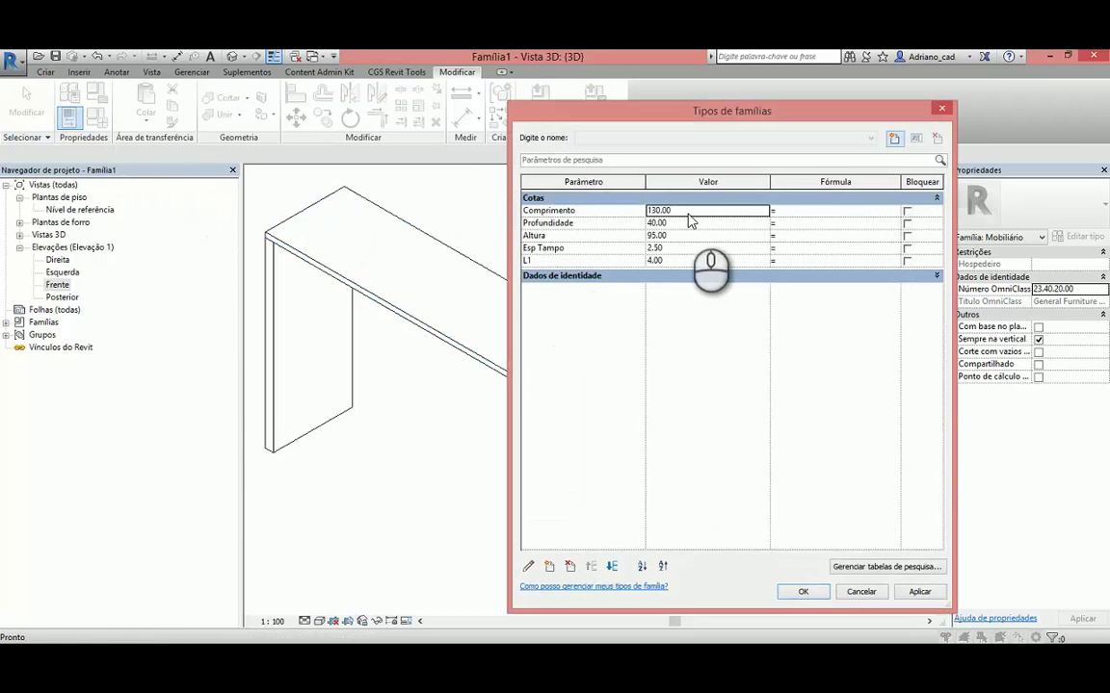
{"action": "left_click", "coordinate": [693, 212]}
{"action": "left_click", "coordinate": [934, 595]}
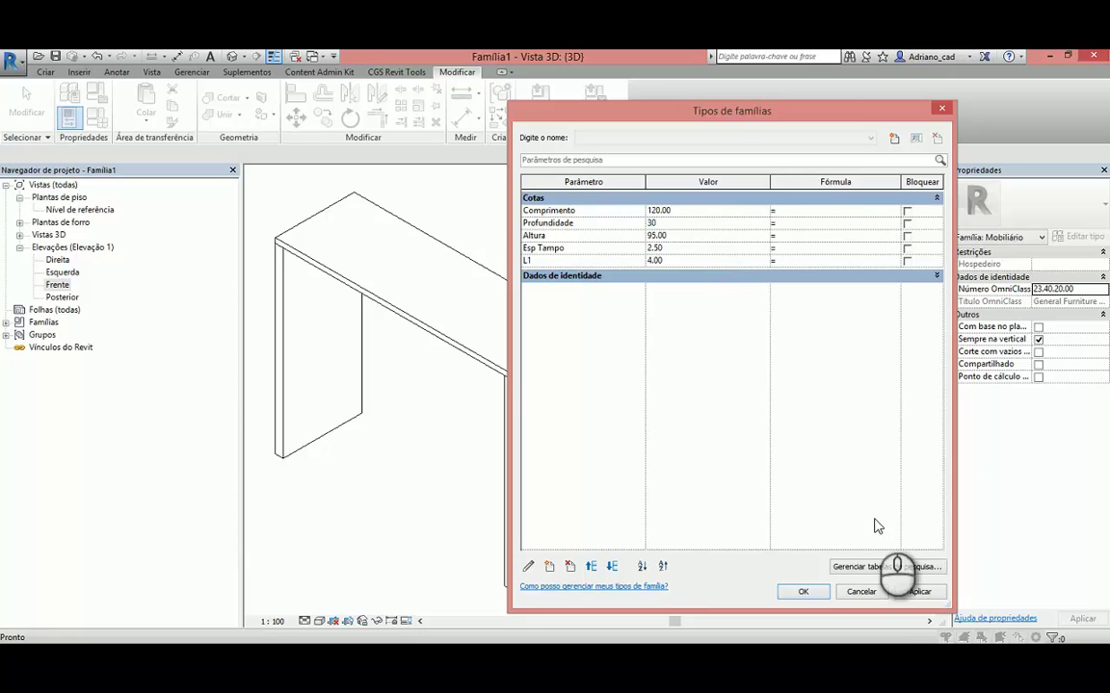
{"action": "left_click", "coordinate": [912, 592]}
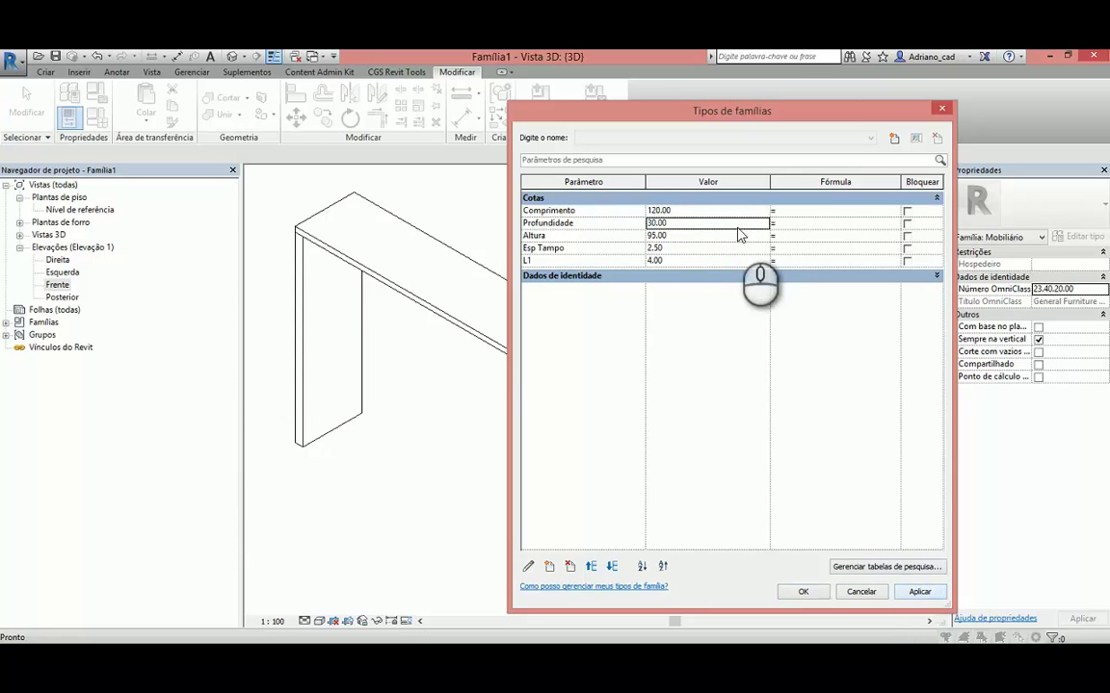
Set Comprimento to 130 and Profundidade to 45 in the family types, apply the values and close the dialog.
{"action": "left_click", "coordinate": [703, 211]}
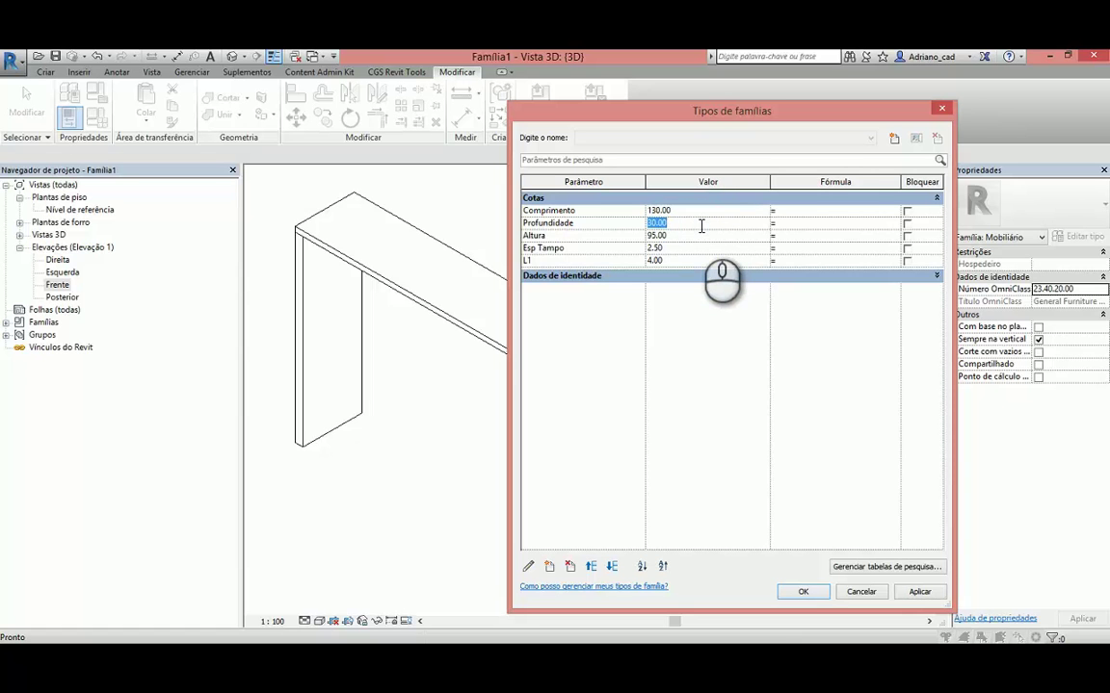
{"action": "left_click", "coordinate": [702, 226]}
{"action": "type", "text": "45"}
{"action": "left_click", "coordinate": [920, 592]}
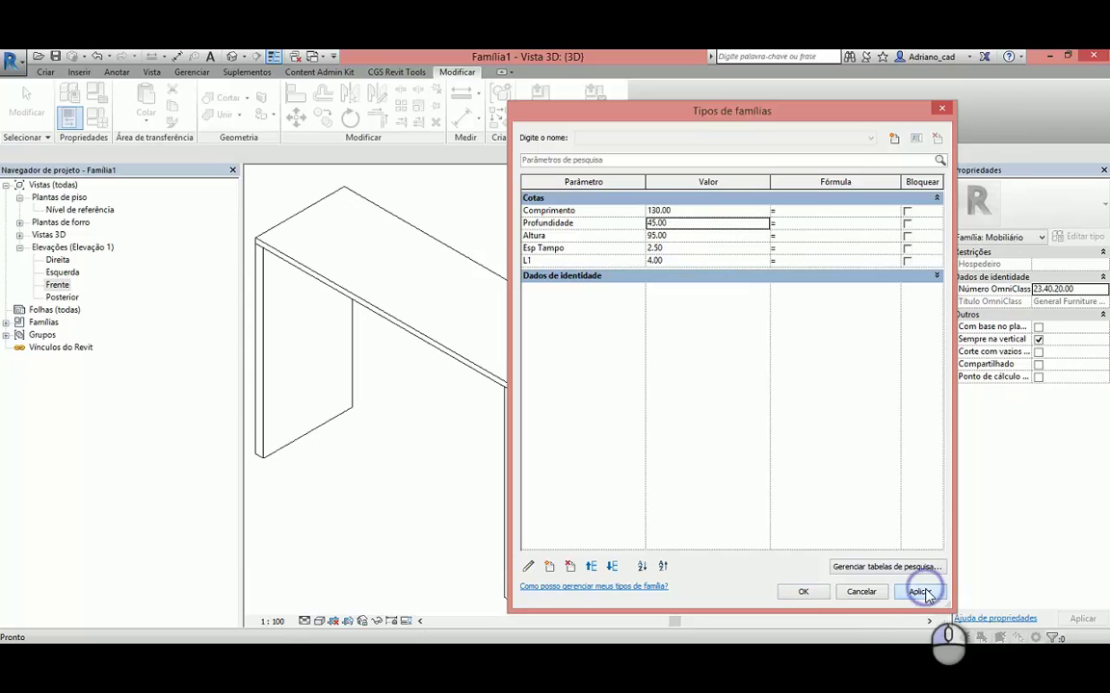
{"action": "left_click", "coordinate": [804, 594]}
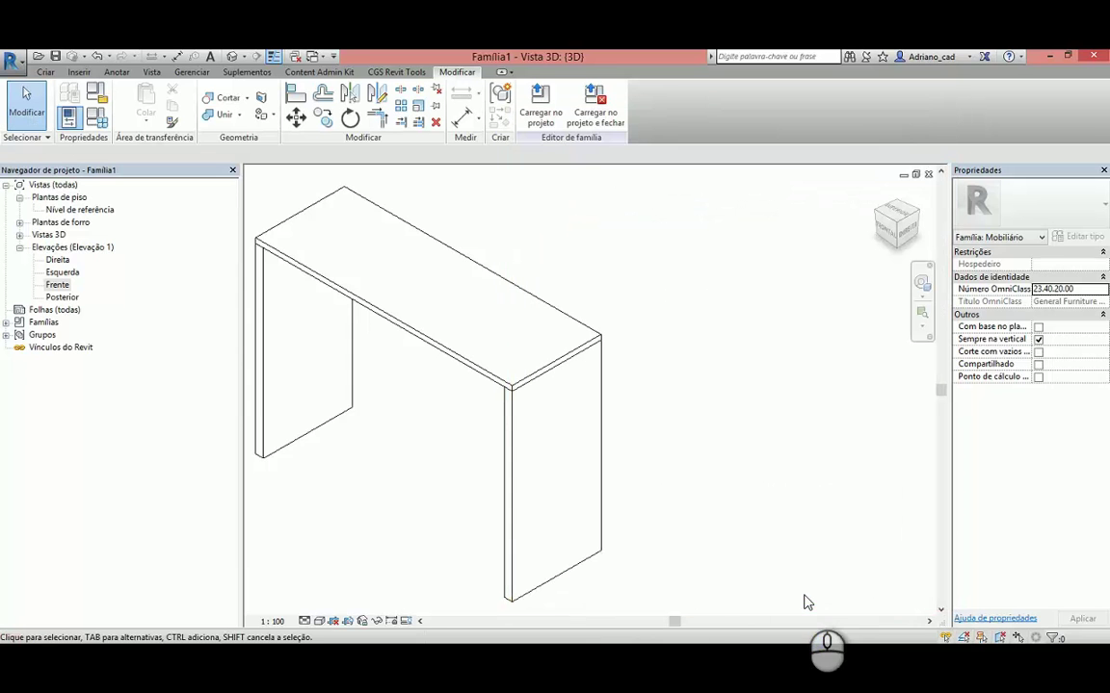
{"action": "middle_click_drag", "start_coordinate": [655, 525], "coordinate": [686, 536]}
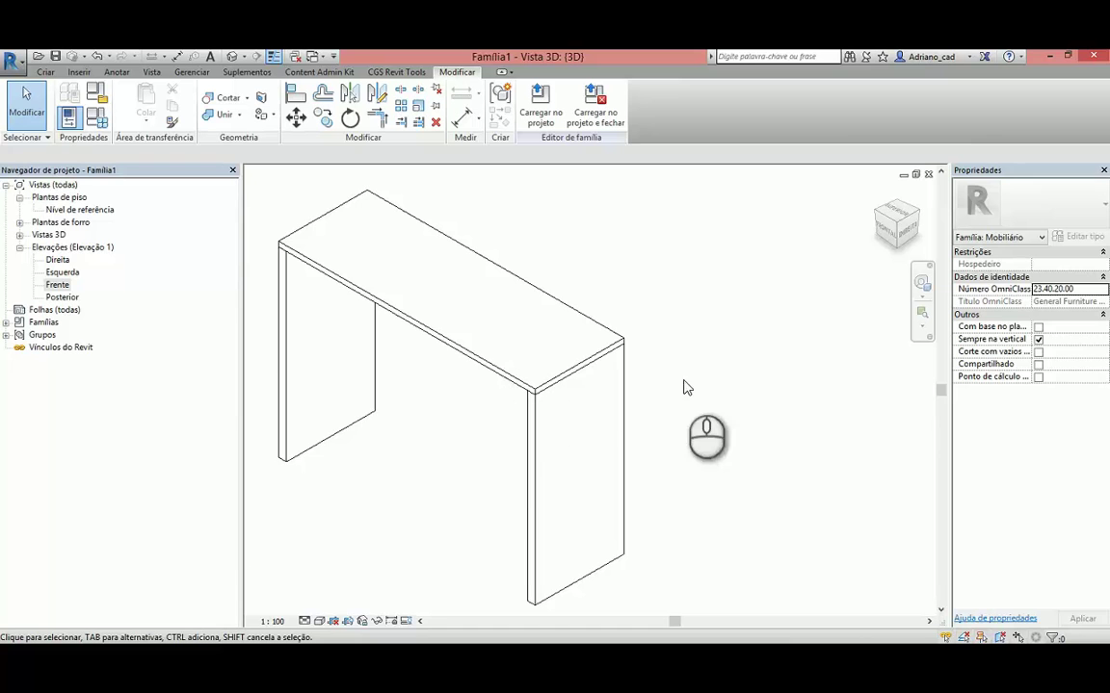
In the Nível de referência plan, draw two vertical reference planes inside the side panels, about 4 from the left panel and 6 from the right panel.
{"action": "double_click", "coordinate": [77, 210]}
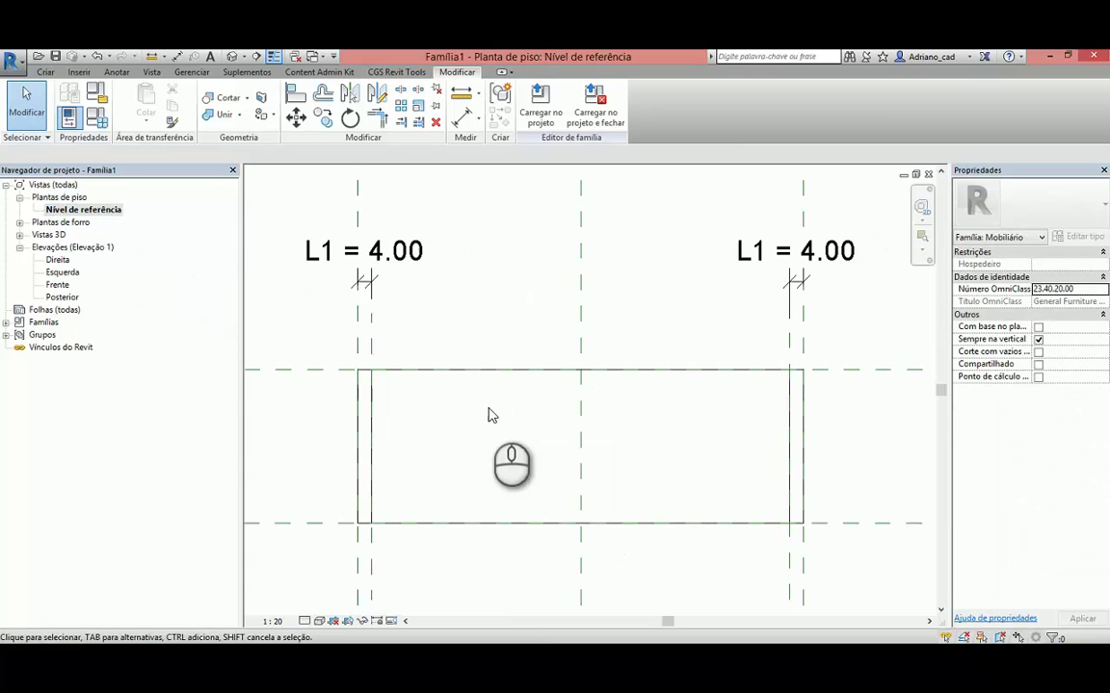
{"action": "middle_click_drag", "start_coordinate": [500, 419], "coordinate": [477, 395]}
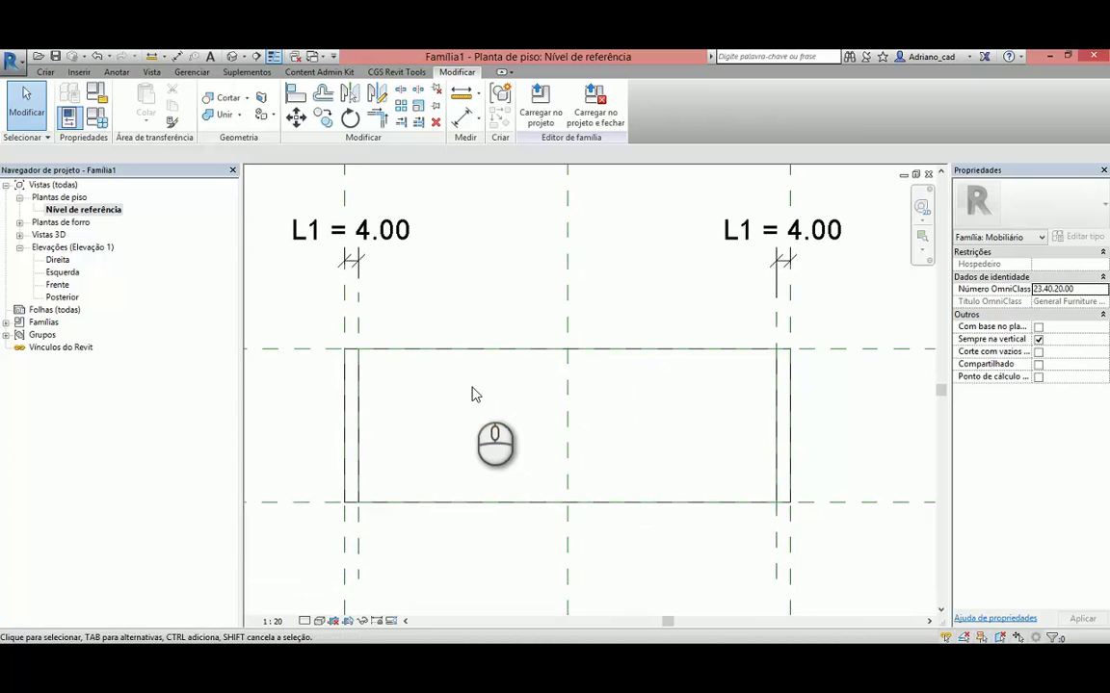
{"action": "left_click", "coordinate": [46, 72]}
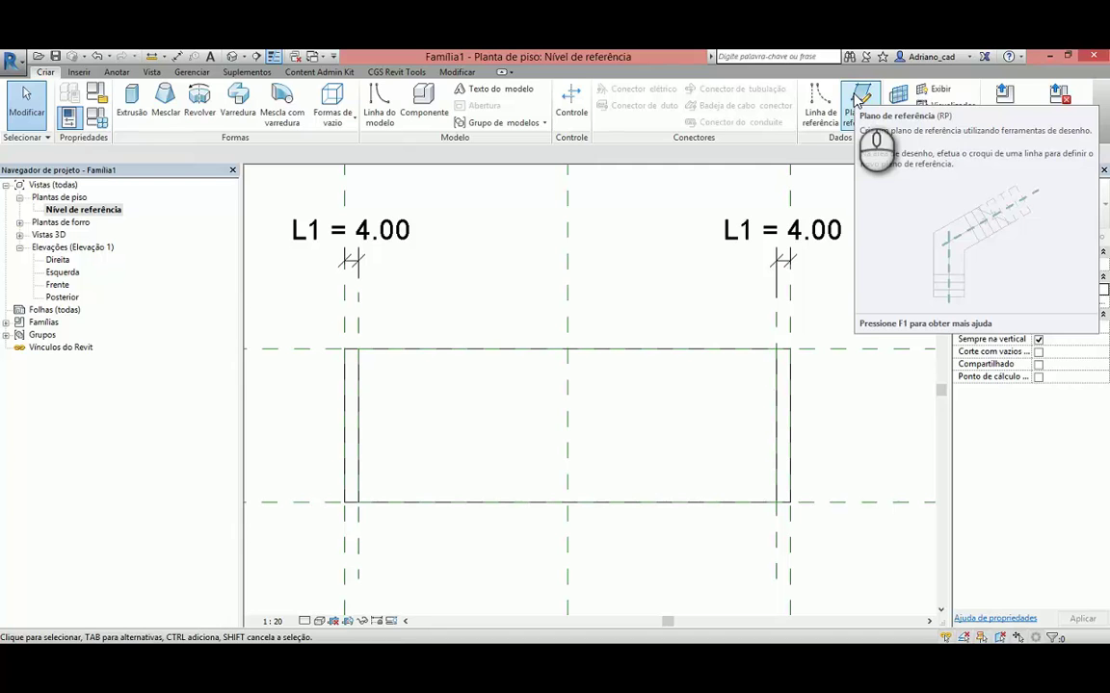
{"action": "left_click", "coordinate": [856, 97]}
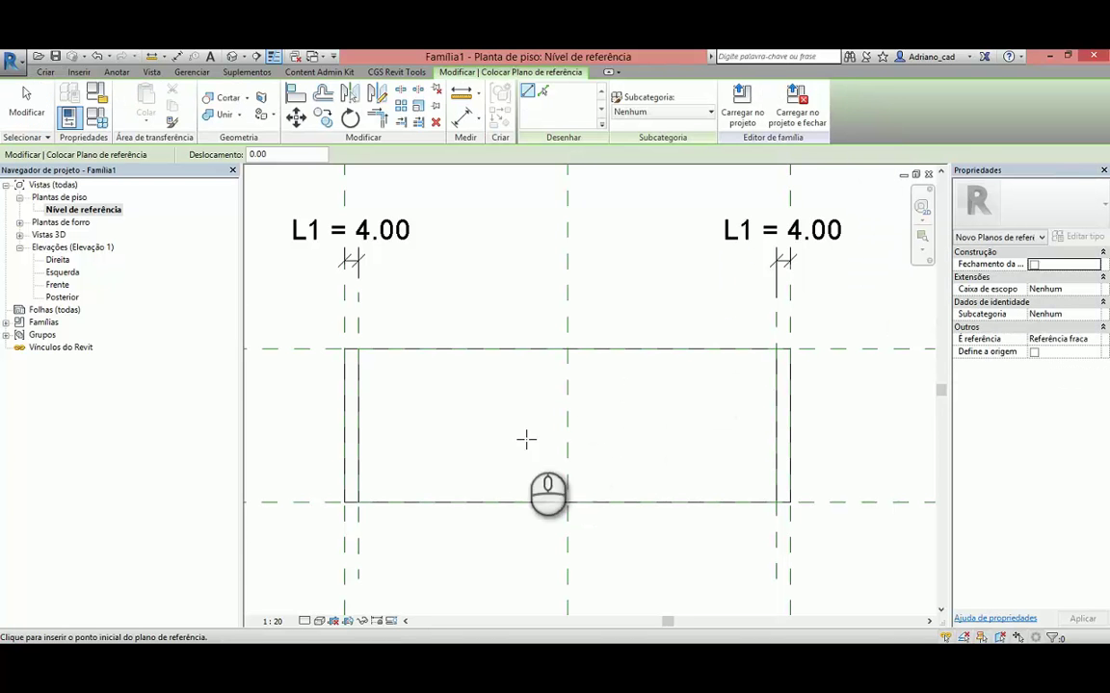
{"action": "left_click", "coordinate": [372, 522]}
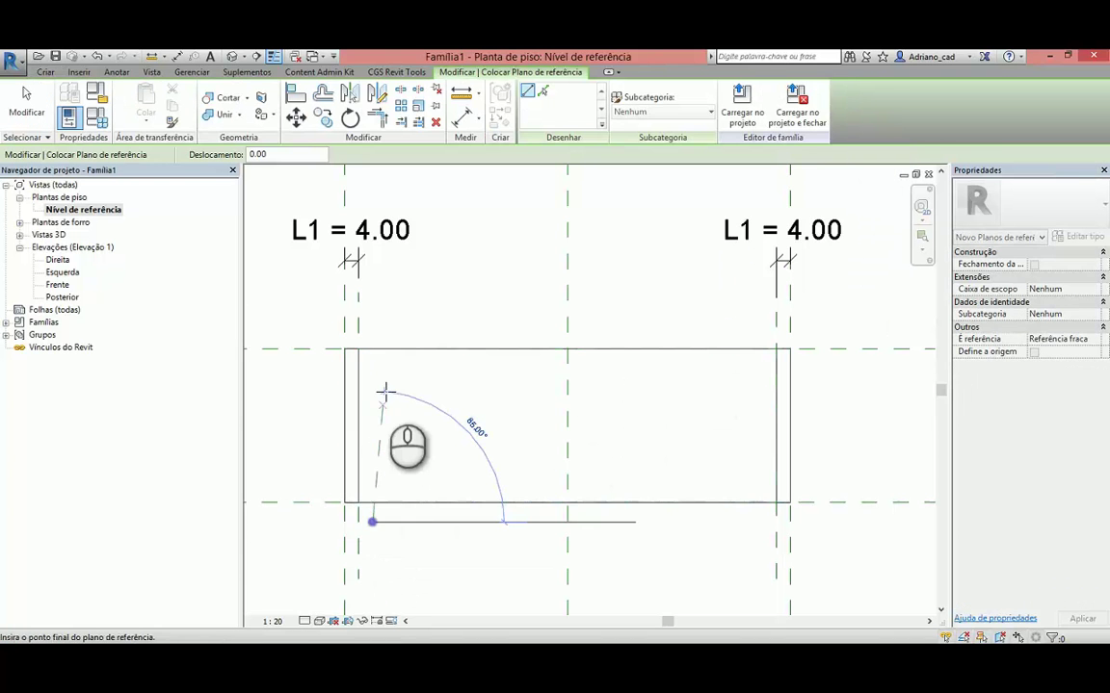
{"action": "left_click", "coordinate": [372, 317]}
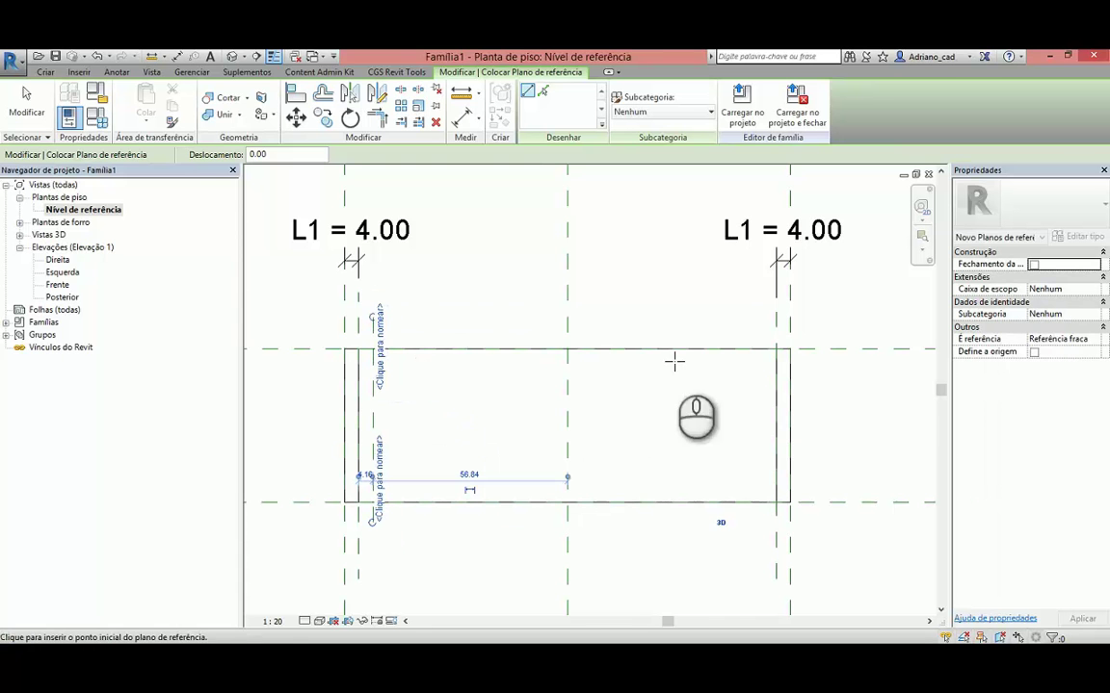
{"action": "left_click", "coordinate": [758, 319]}
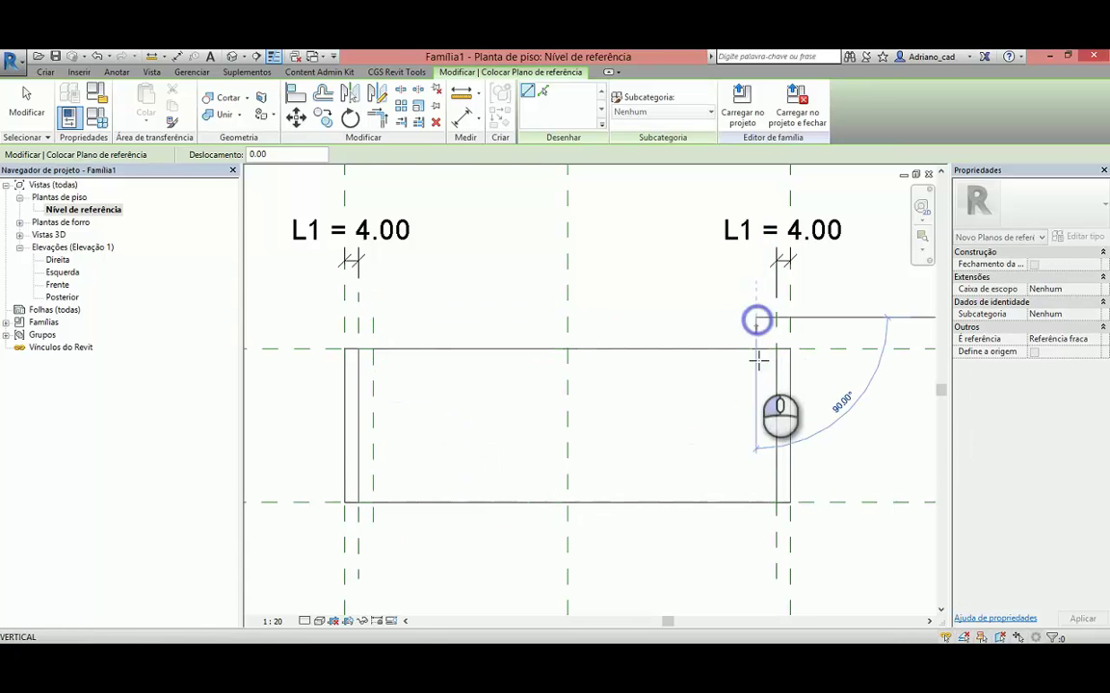
{"action": "left_click", "coordinate": [757, 524]}
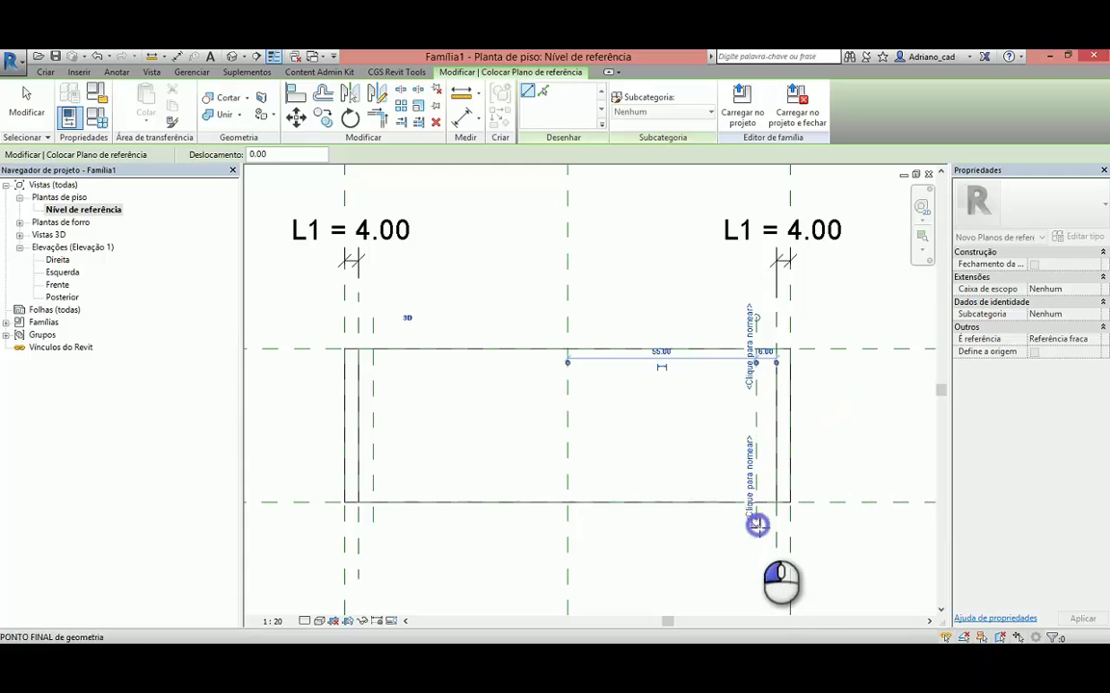
Draw two horizontal reference planes inside the tabletop, about 6.28 from its front edge and about 4 from its back edge.
{"action": "left_click", "coordinate": [325, 481]}
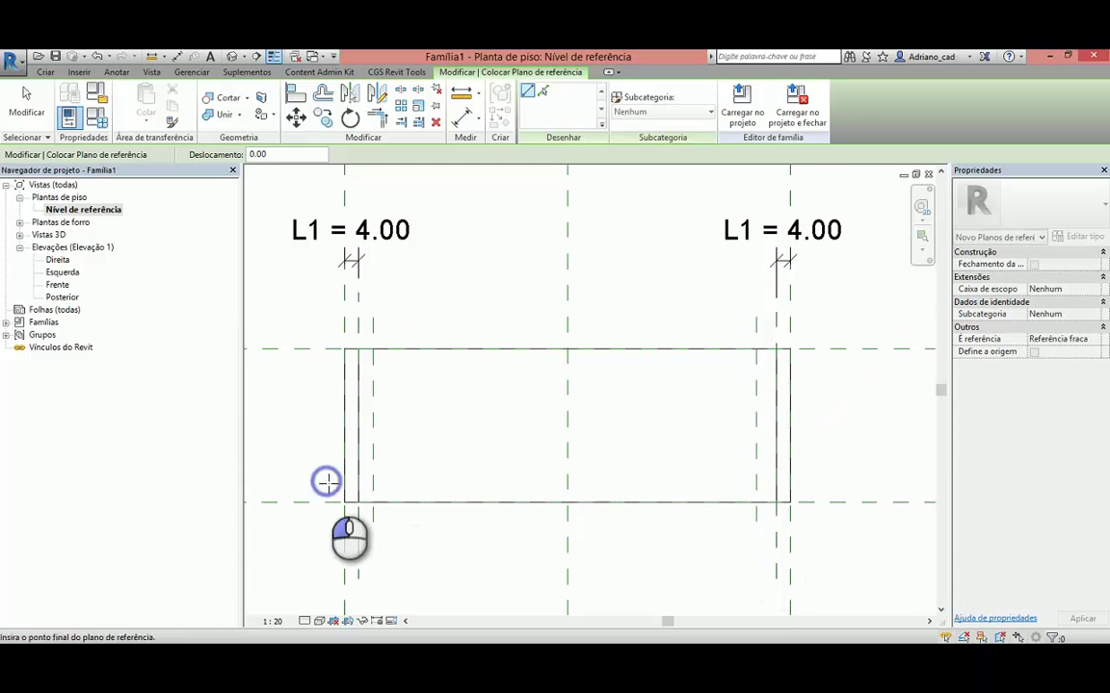
{"action": "left_click", "coordinate": [816, 479]}
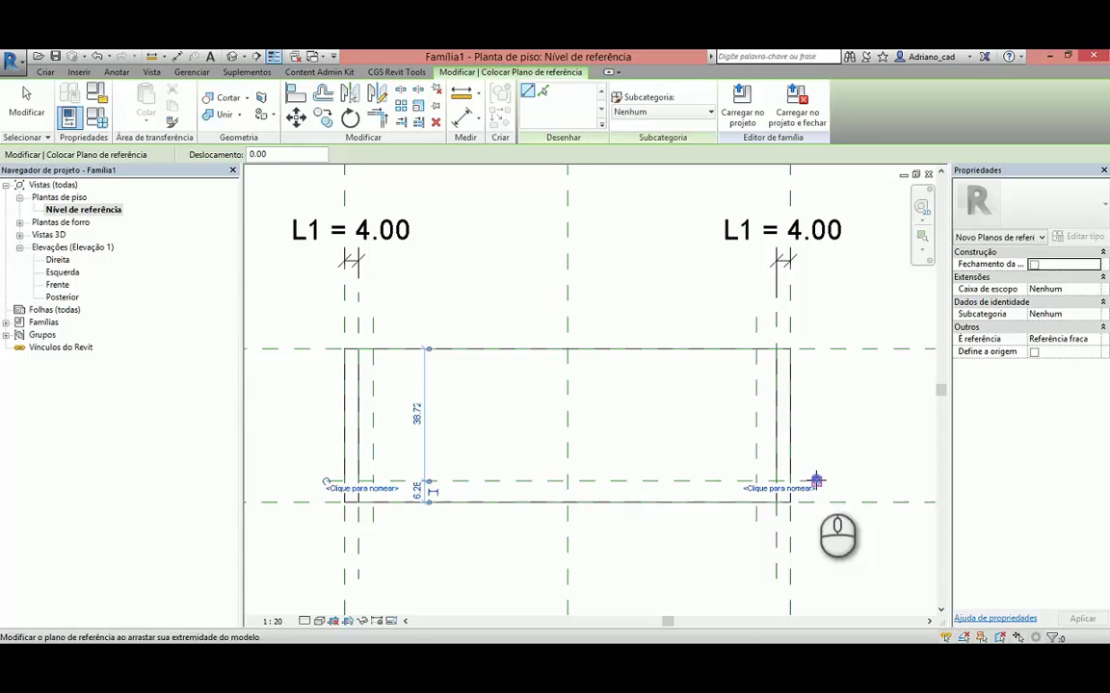
{"action": "left_click", "coordinate": [326, 363]}
{"action": "left_click", "coordinate": [817, 362]}
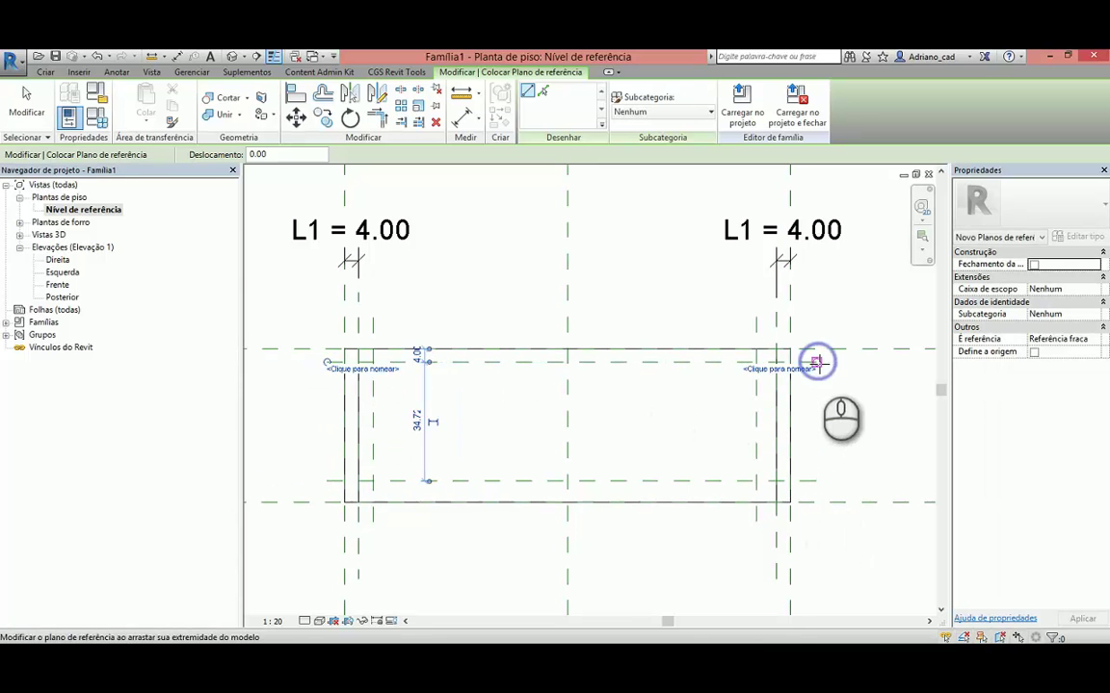
Add aligned dimensions from the tabletop's back and front reference planes to the adjacent inner horizontal reference planes.
{"action": "key", "text": "d"}
{"action": "key", "text": "i"}
{"action": "left_click", "coordinate": [828, 350]}
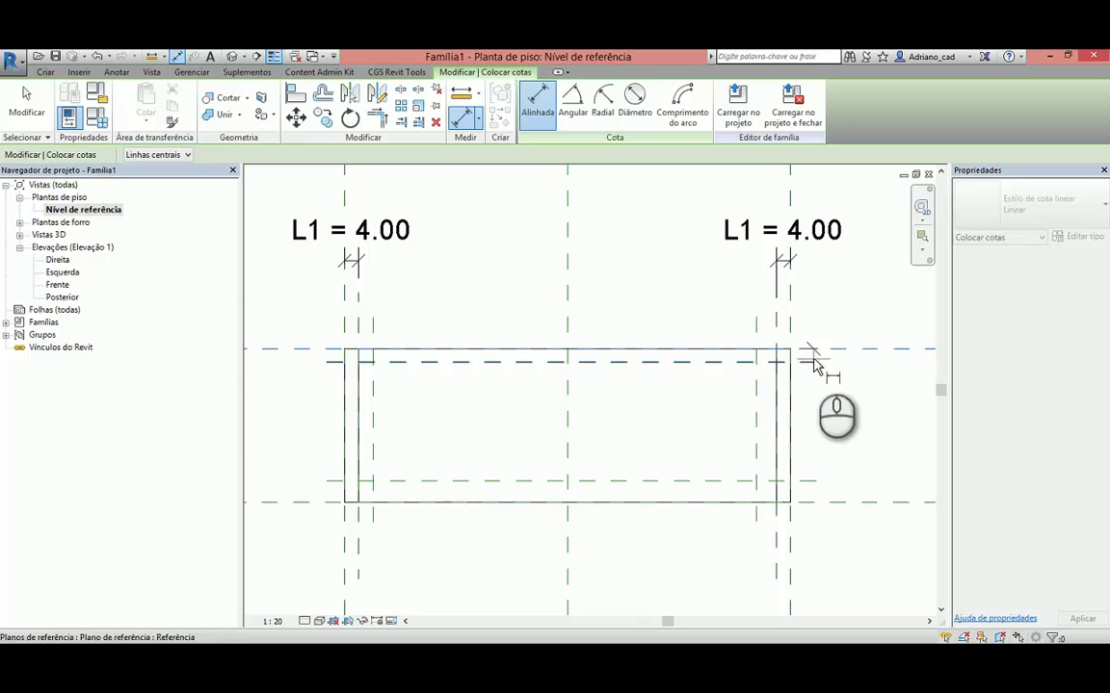
{"action": "left_click", "coordinate": [811, 361]}
{"action": "left_click", "coordinate": [849, 379]}
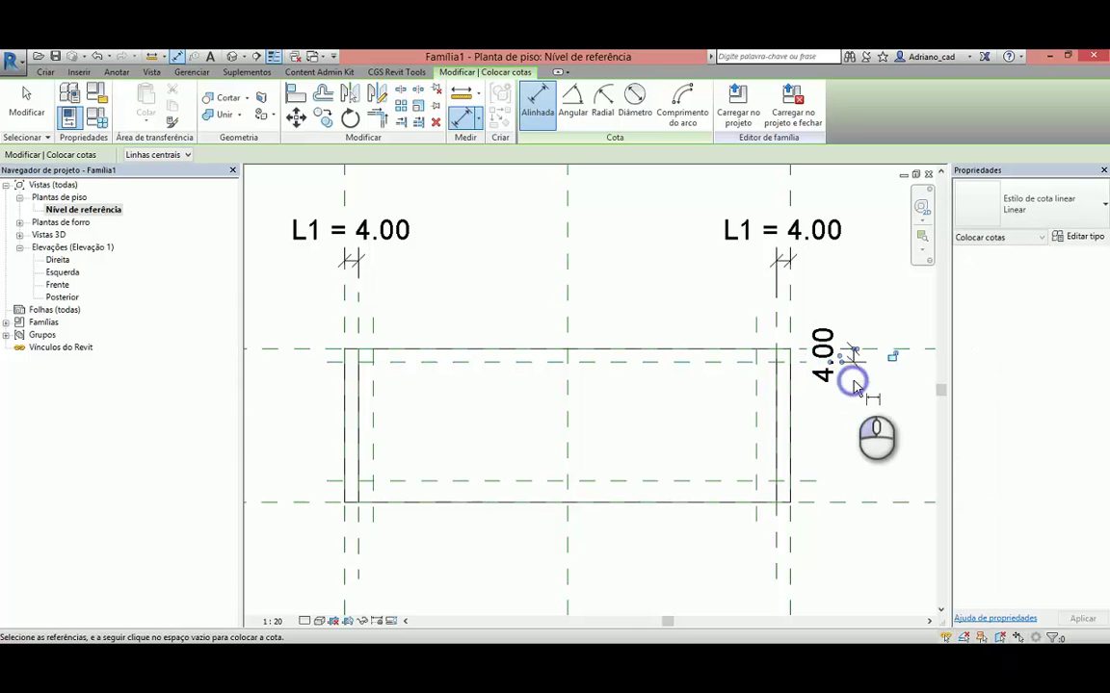
{"action": "left_click", "coordinate": [817, 509]}
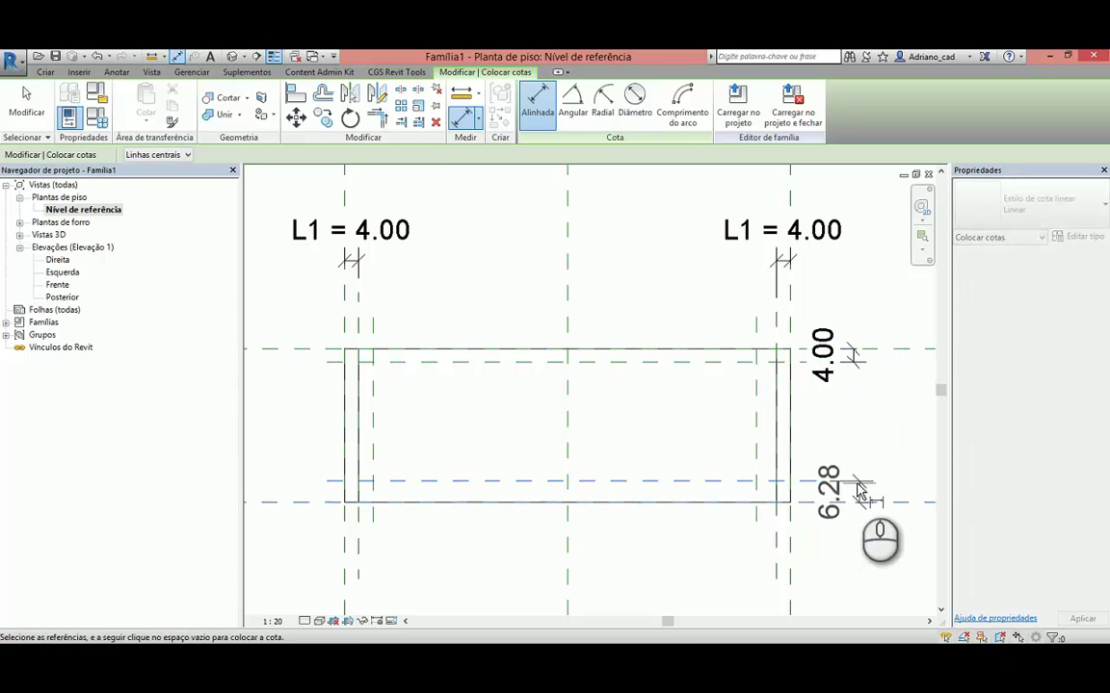
{"action": "left_click", "coordinate": [854, 484]}
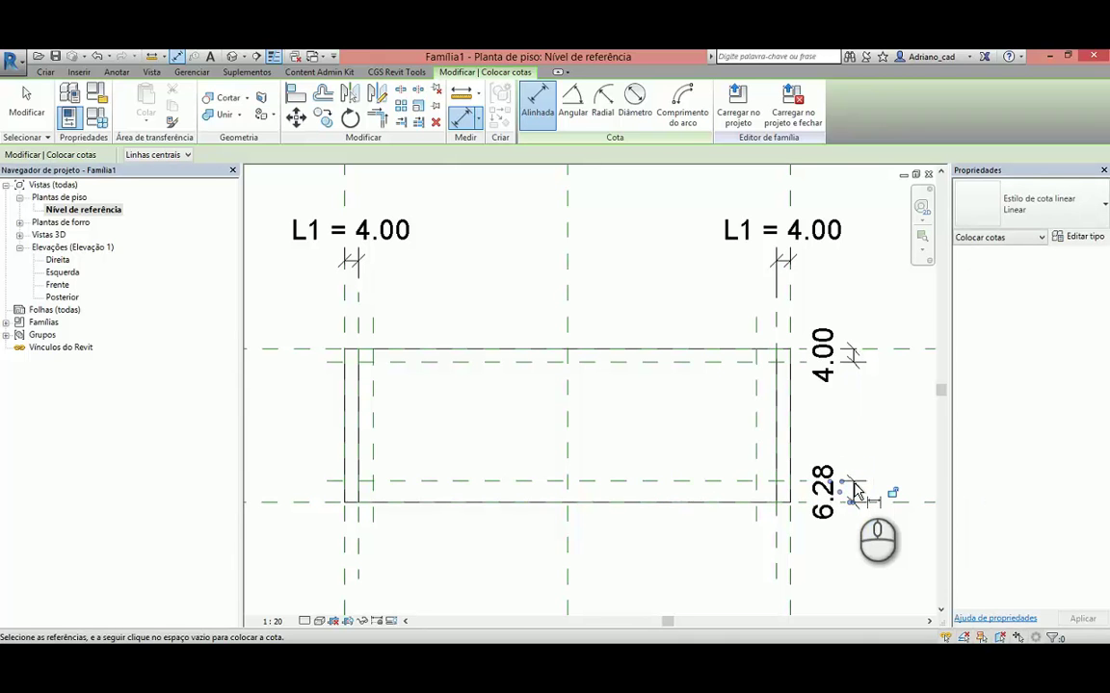
Dimension the distance from each side panel's inner reference plane to the neighbouring new vertical plane and end the dimension command.
{"action": "left_click", "coordinate": [358, 325]}
{"action": "left_click", "coordinate": [373, 331]}
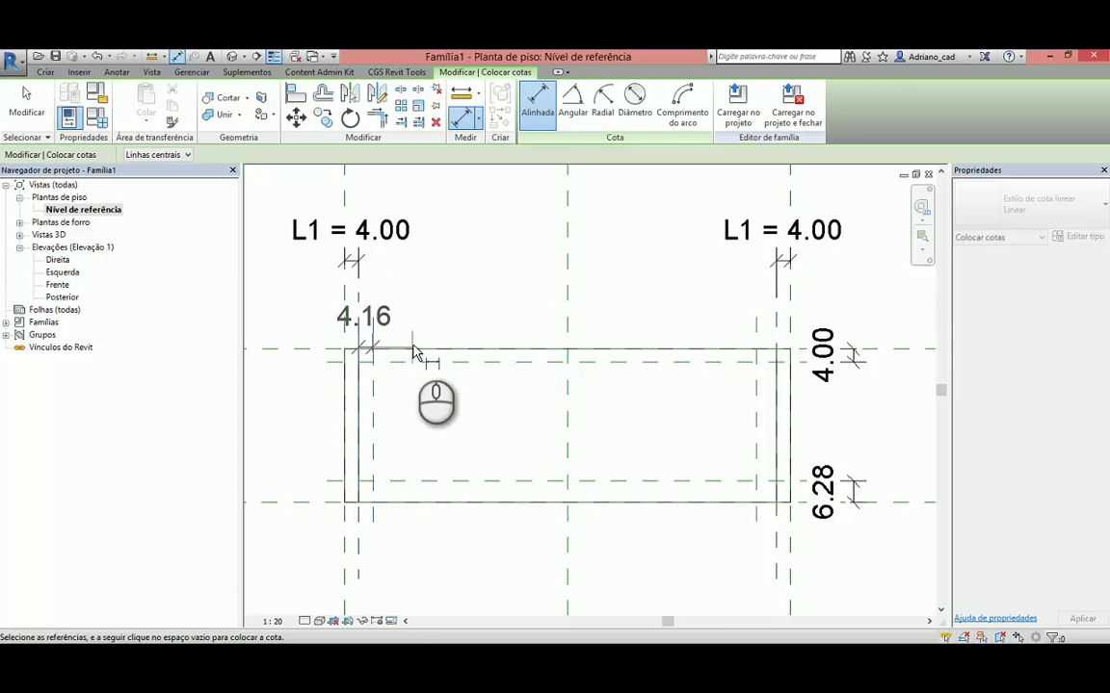
{"action": "left_click", "coordinate": [413, 326]}
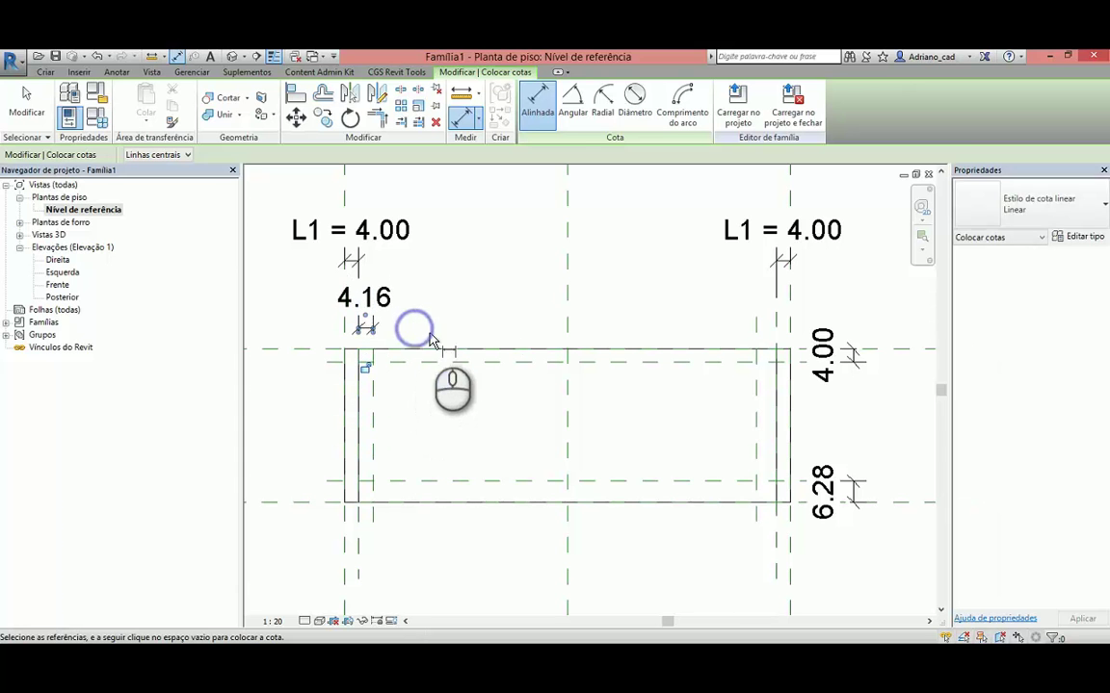
{"action": "left_click", "coordinate": [775, 328]}
{"action": "left_click", "coordinate": [756, 329]}
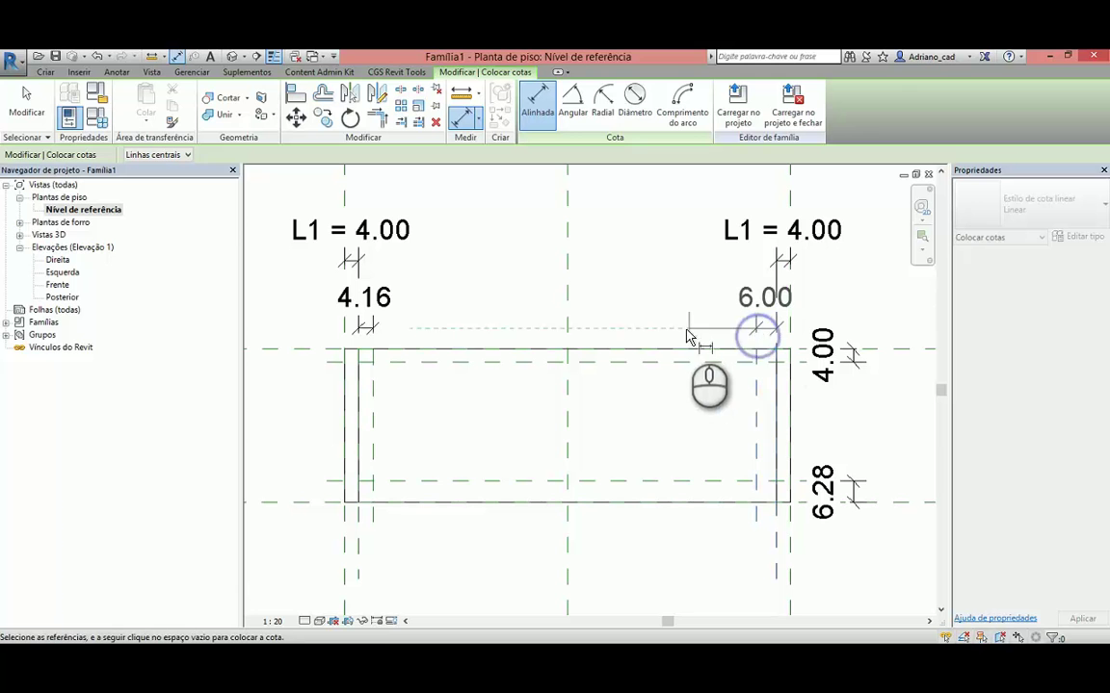
{"action": "left_click", "coordinate": [678, 332]}
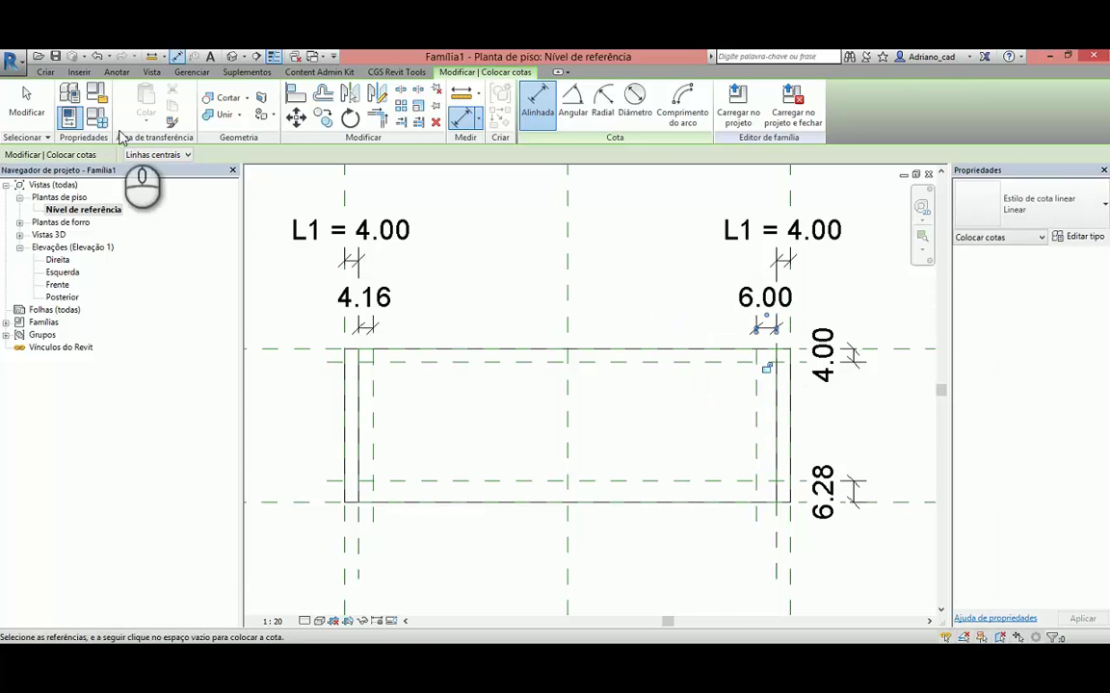
{"action": "left_click", "coordinate": [26, 102]}
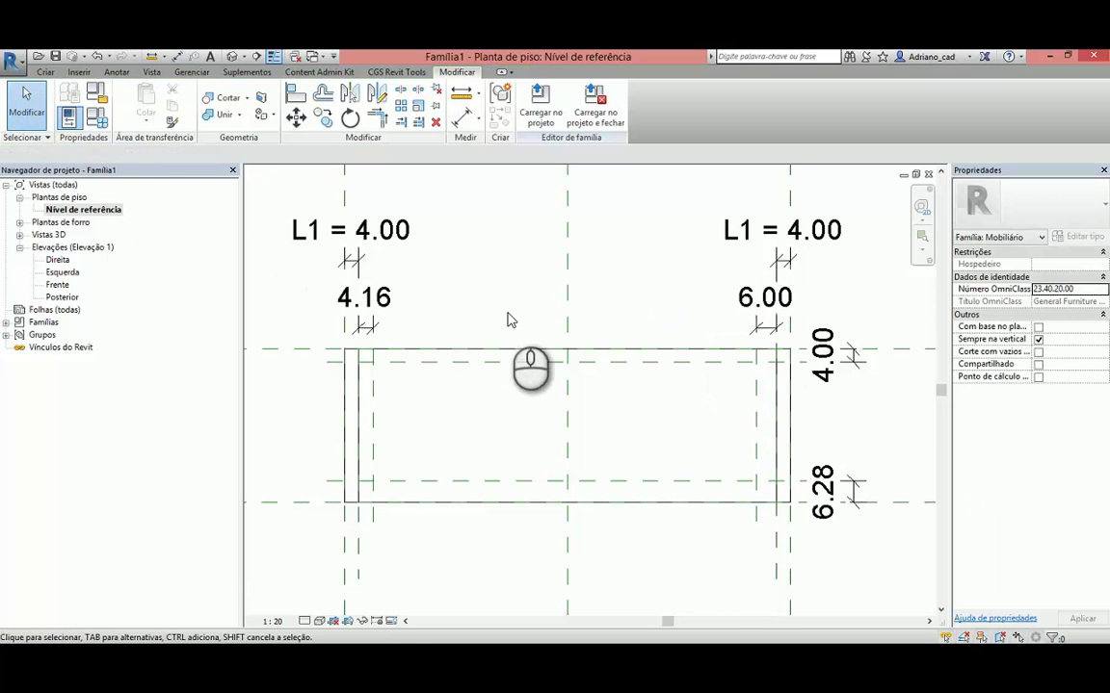
Label the four new inner-plane dimensions with a new type parameter named Borda para vidro.
{"action": "left_click", "coordinate": [378, 319]}
{"action": "left_click", "coordinate": [743, 304], "text": "ctrl"}
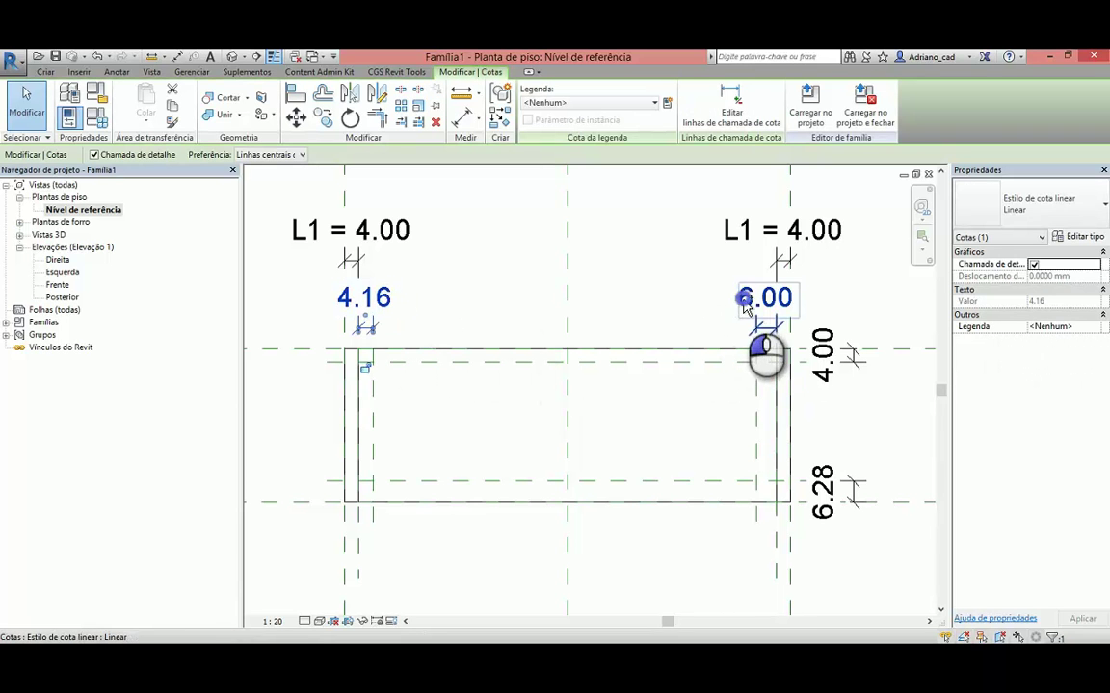
{"action": "left_click", "coordinate": [826, 366], "text": "ctrl"}
{"action": "left_click", "coordinate": [839, 467], "text": "ctrl"}
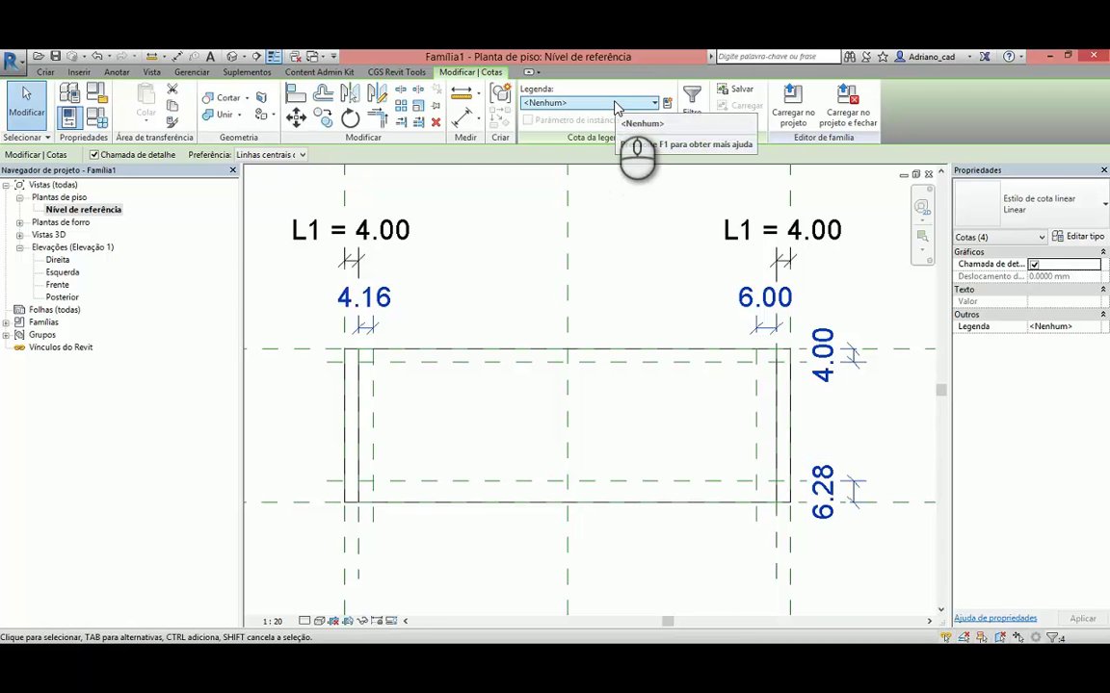
{"action": "left_click", "coordinate": [665, 103]}
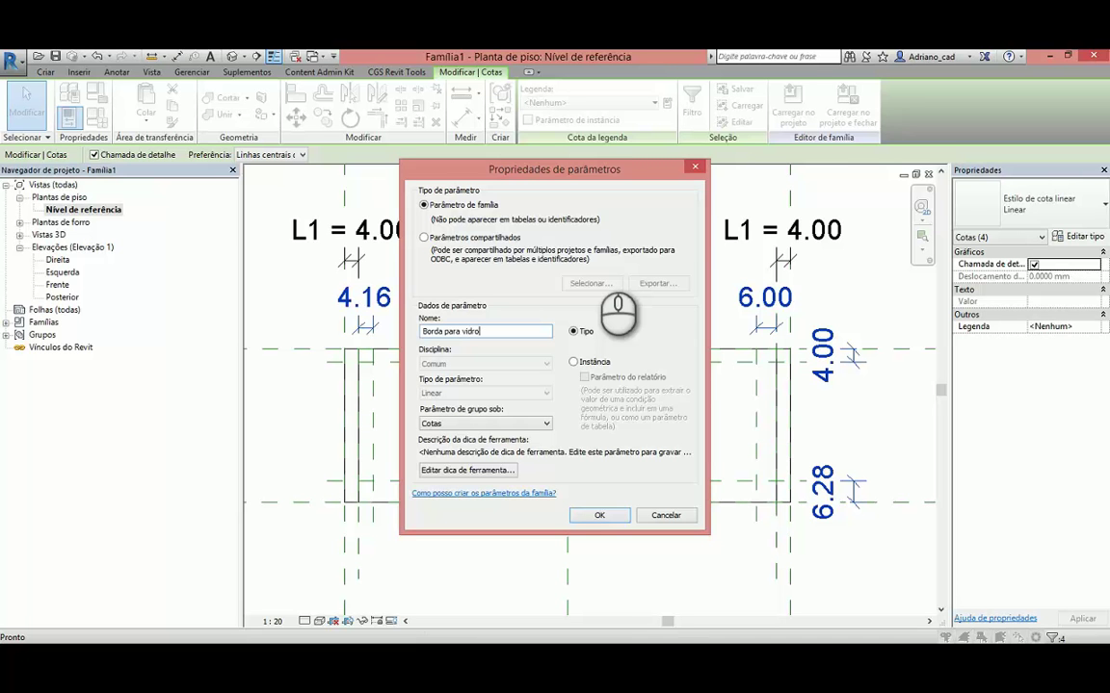
{"action": "key", "text": "Return"}
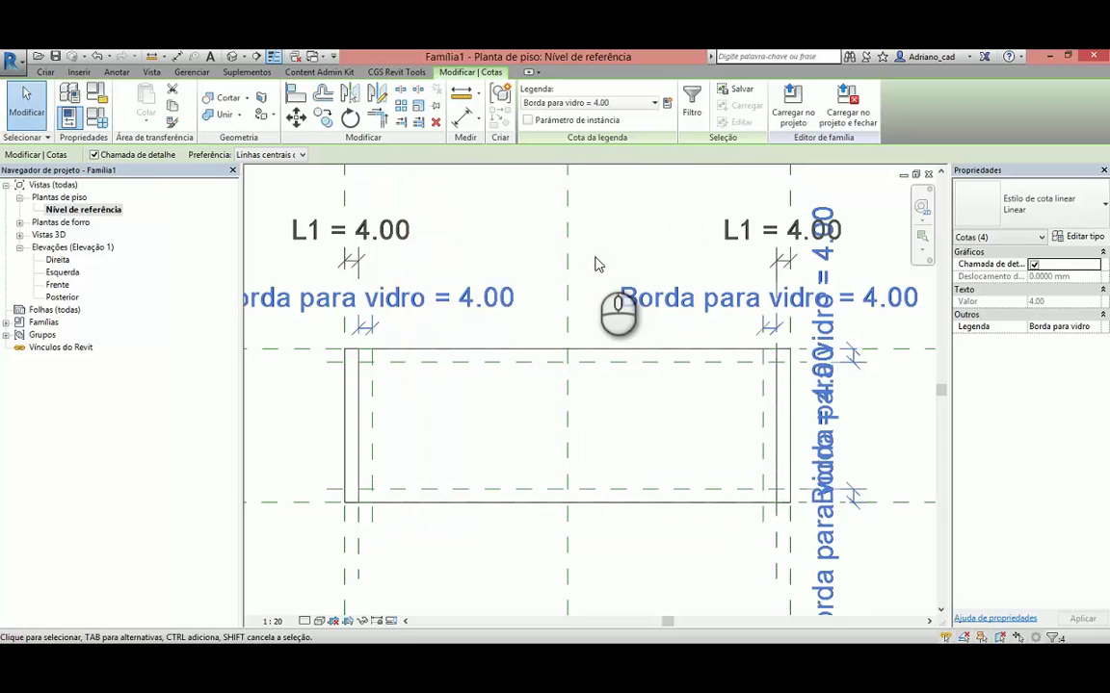
Set the Borda para vidro dimension to 5 and deselect it.
{"action": "left_click", "coordinate": [515, 298]}
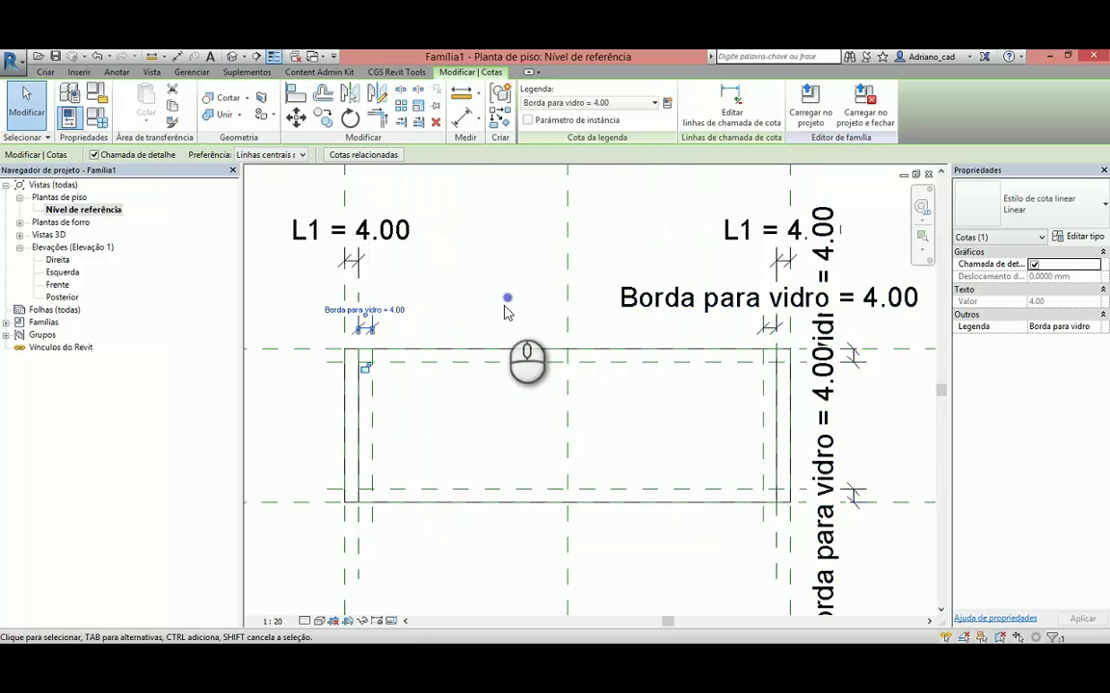
{"action": "left_click", "coordinate": [408, 314]}
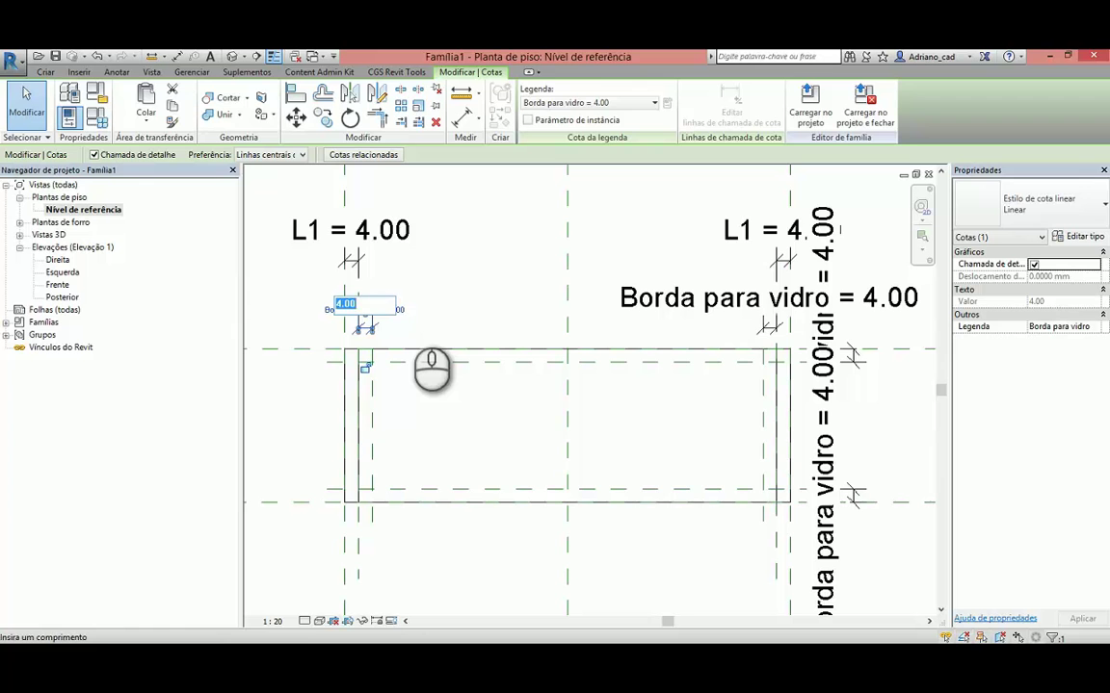
{"action": "type", "text": "5"}
{"action": "key", "text": "Return"}
{"action": "left_click", "coordinate": [514, 310]}
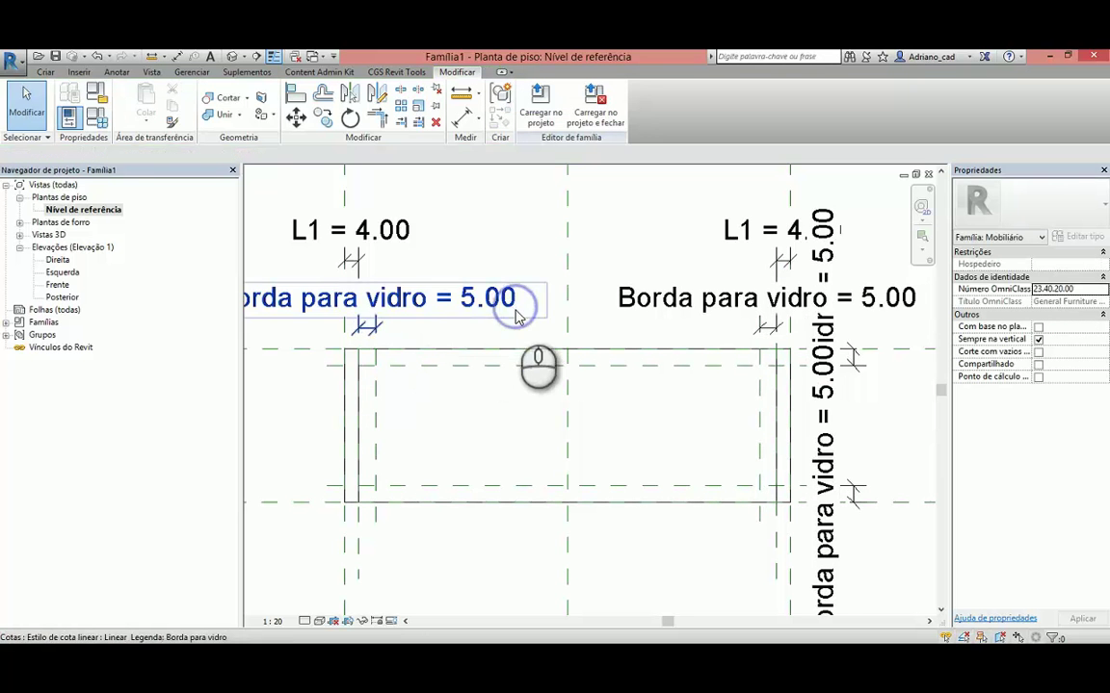
Change the plan view scale to 1:5.
{"action": "left_click", "coordinate": [279, 621]}
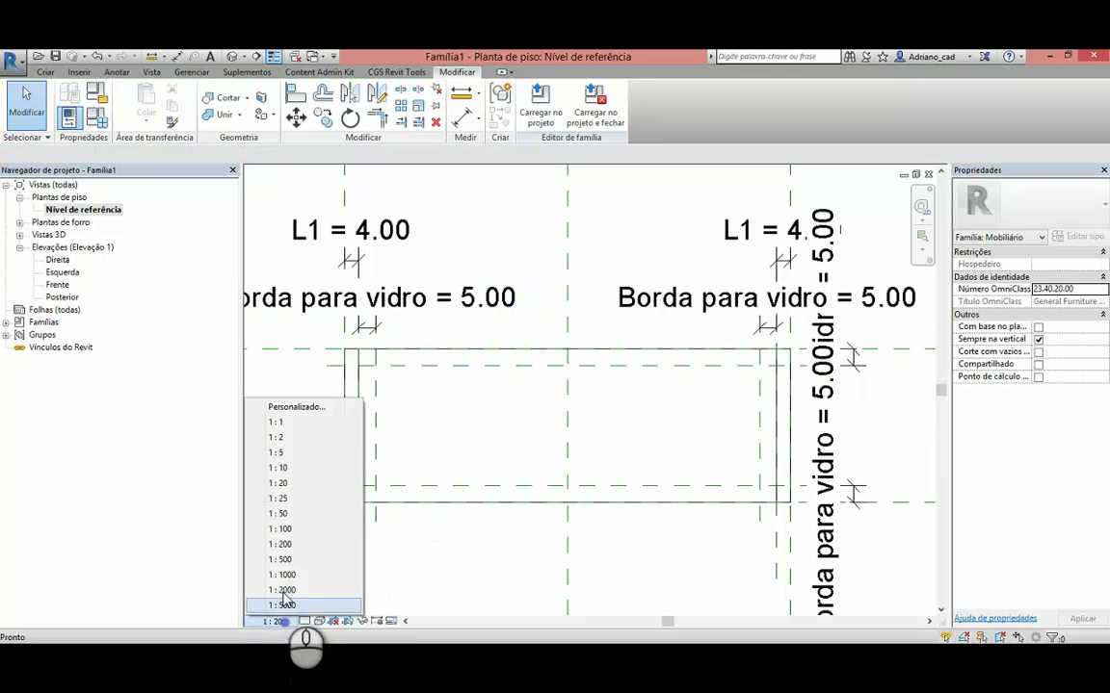
{"action": "left_click", "coordinate": [292, 450]}
{"action": "scroll", "coordinate": [626, 380], "scroll_direction": "up", "scroll_amount": 2}
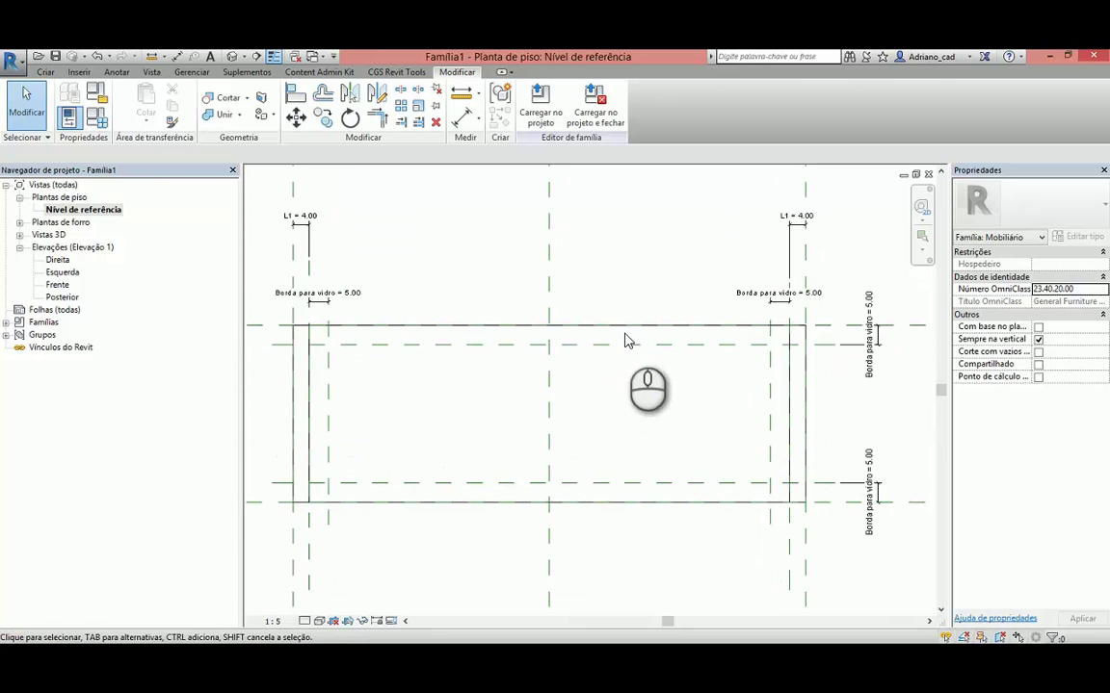
Edit the tabletop extrusion's sketch and draw an inner rectangle between opposite intersections of the four inner reference planes.
{"action": "left_click", "coordinate": [625, 325]}
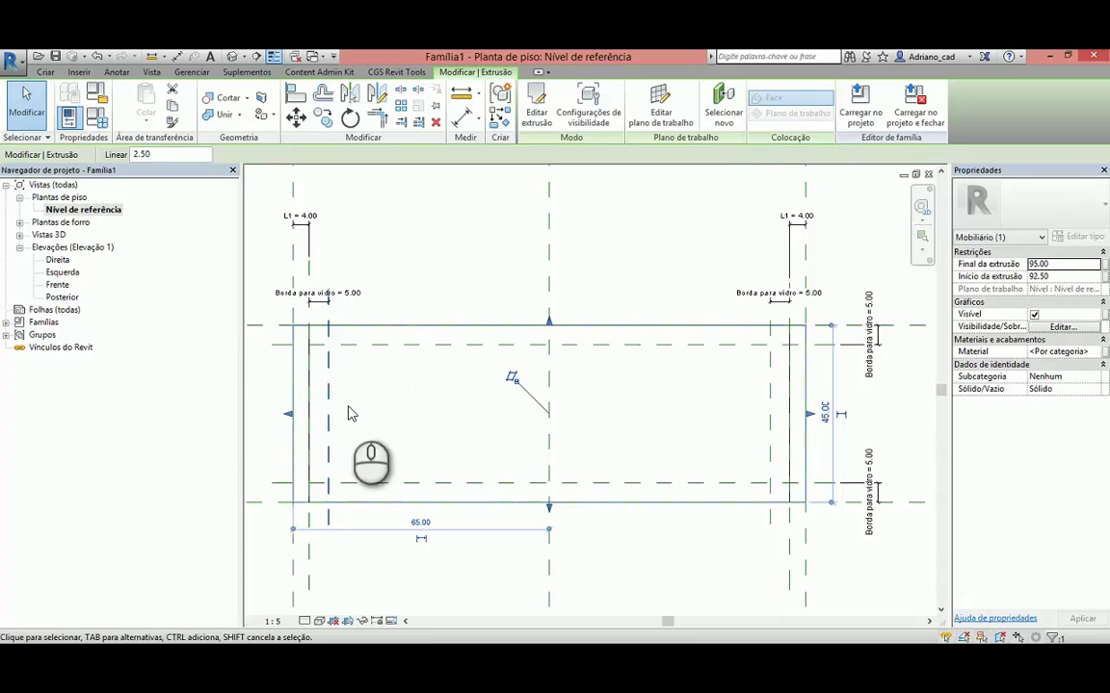
{"action": "left_click", "coordinate": [542, 108]}
{"action": "left_click", "coordinate": [573, 91]}
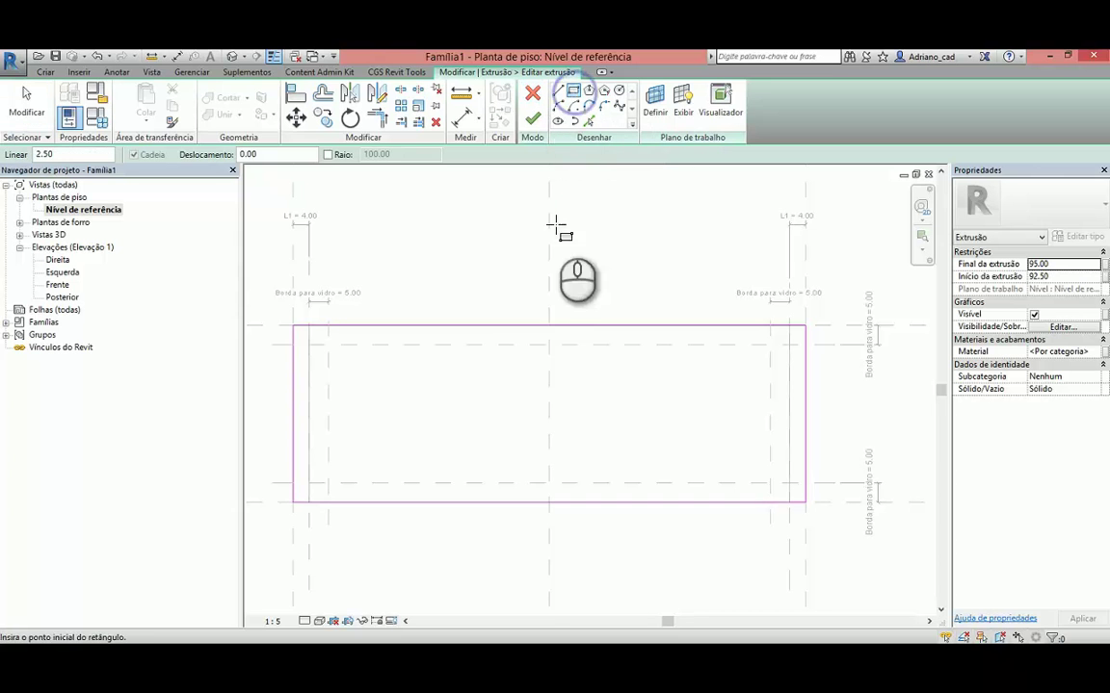
{"action": "left_click", "coordinate": [328, 345]}
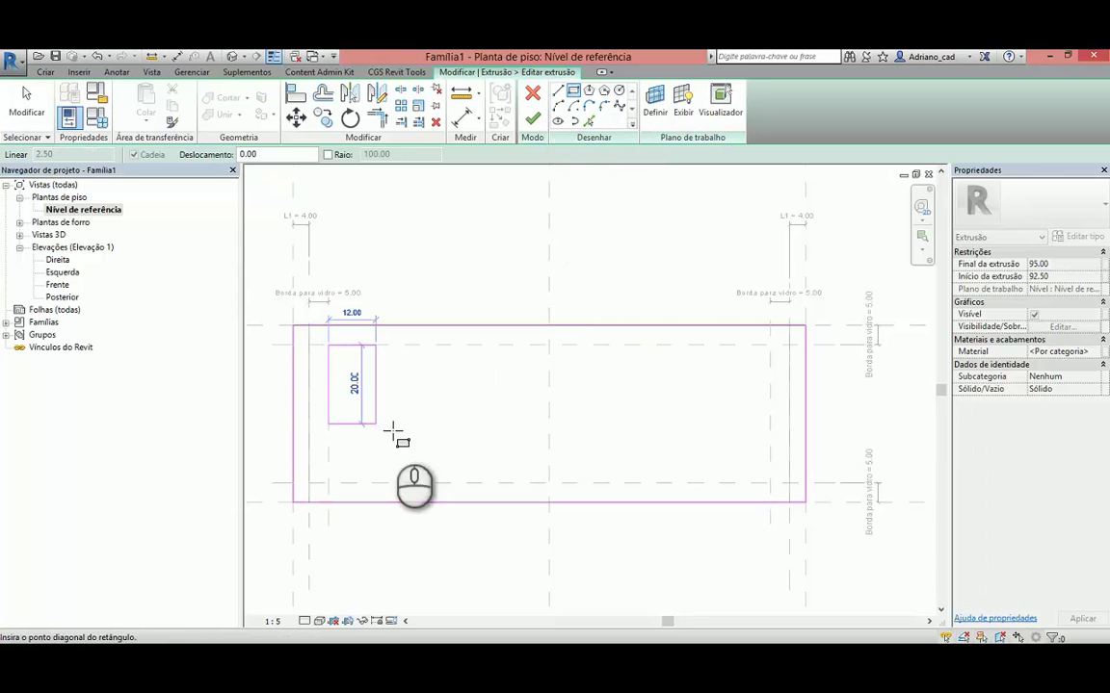
{"action": "left_click", "coordinate": [768, 482]}
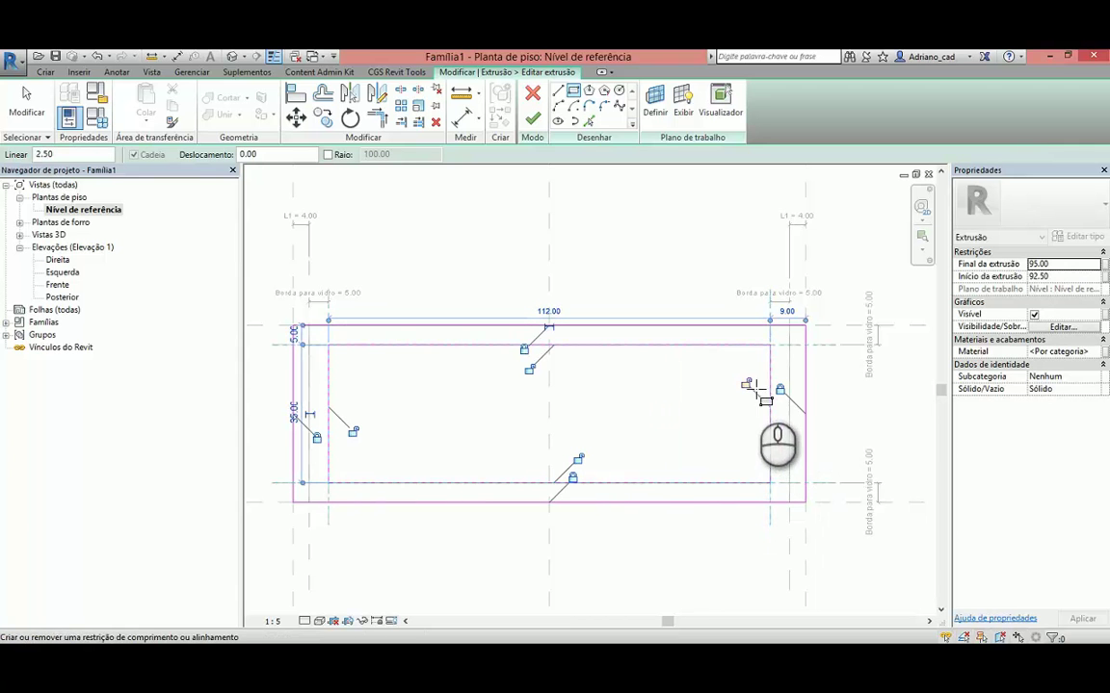
Lock the sides of the inner rectangle to their aligned reference planes.
{"action": "left_click", "coordinate": [582, 460]}
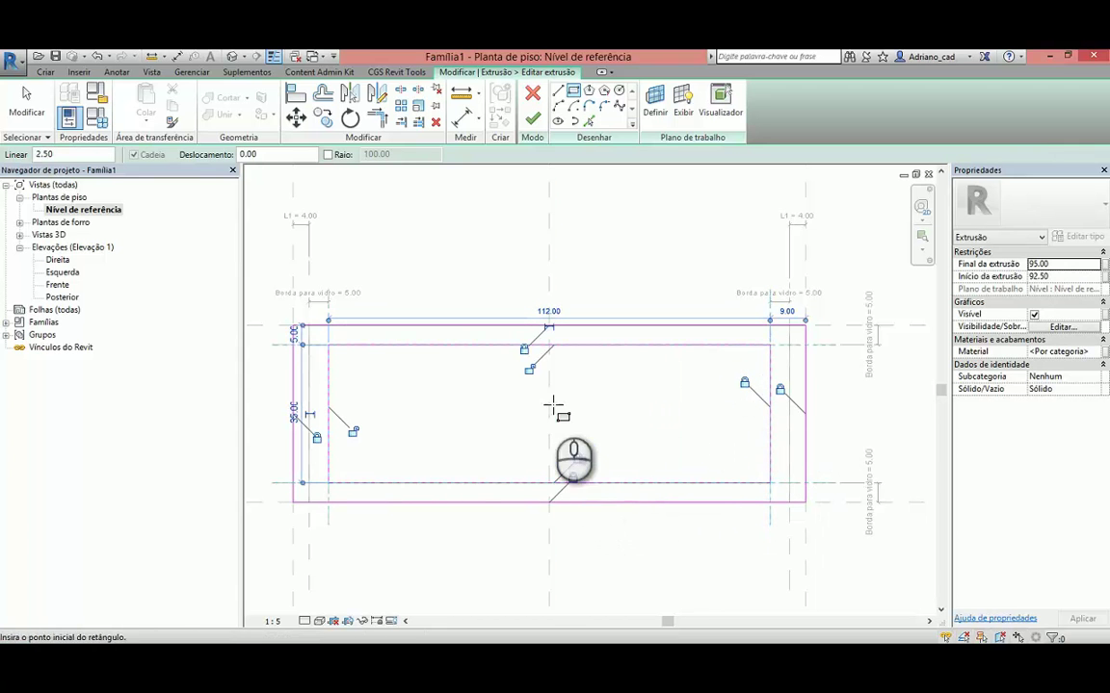
{"action": "left_click", "coordinate": [529, 370]}
{"action": "left_click", "coordinate": [353, 430]}
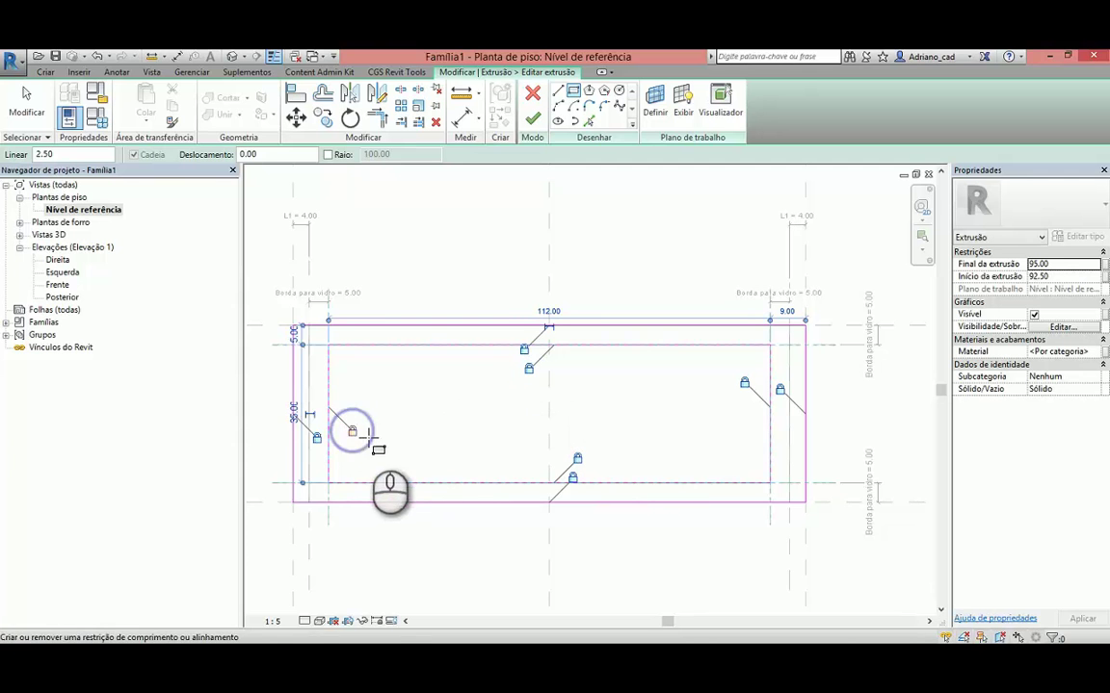
Display the default 3D view, finish editing the tabletop extrusion and deselect it.
{"action": "left_click", "coordinate": [232, 58]}
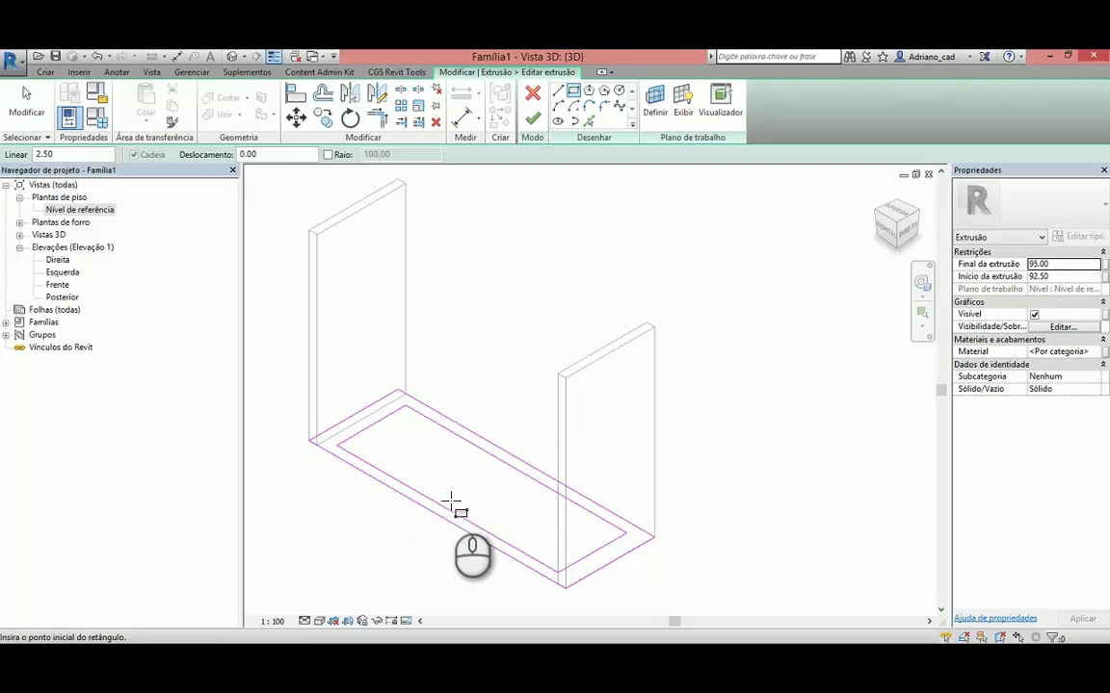
{"action": "left_click", "coordinate": [533, 119]}
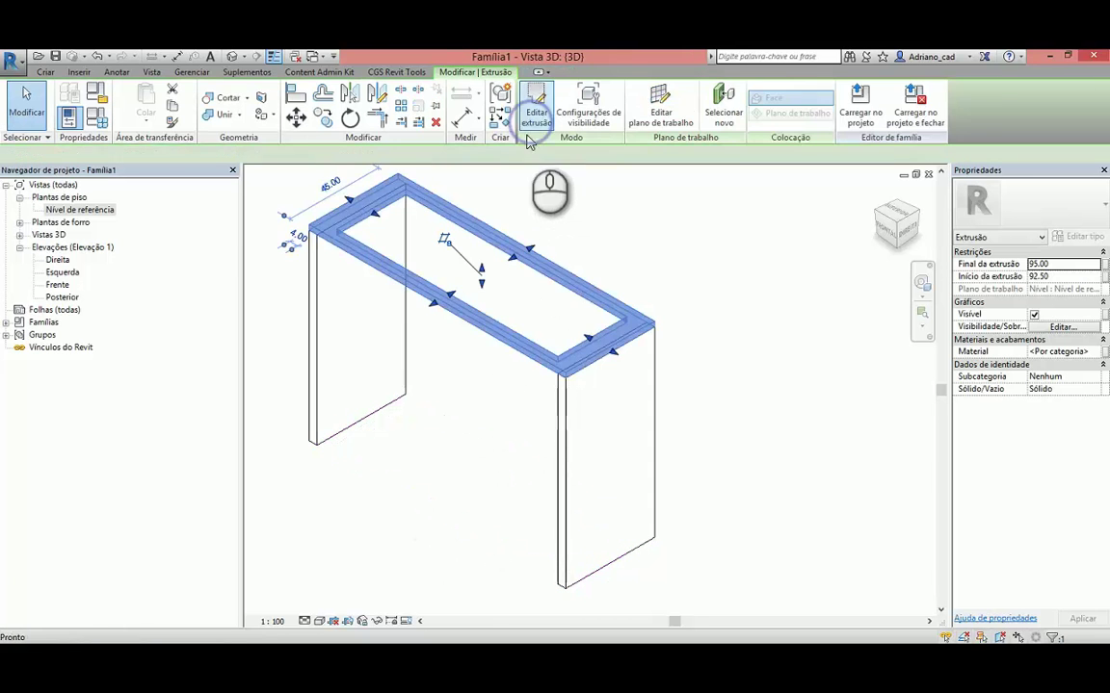
{"action": "left_click", "coordinate": [539, 186]}
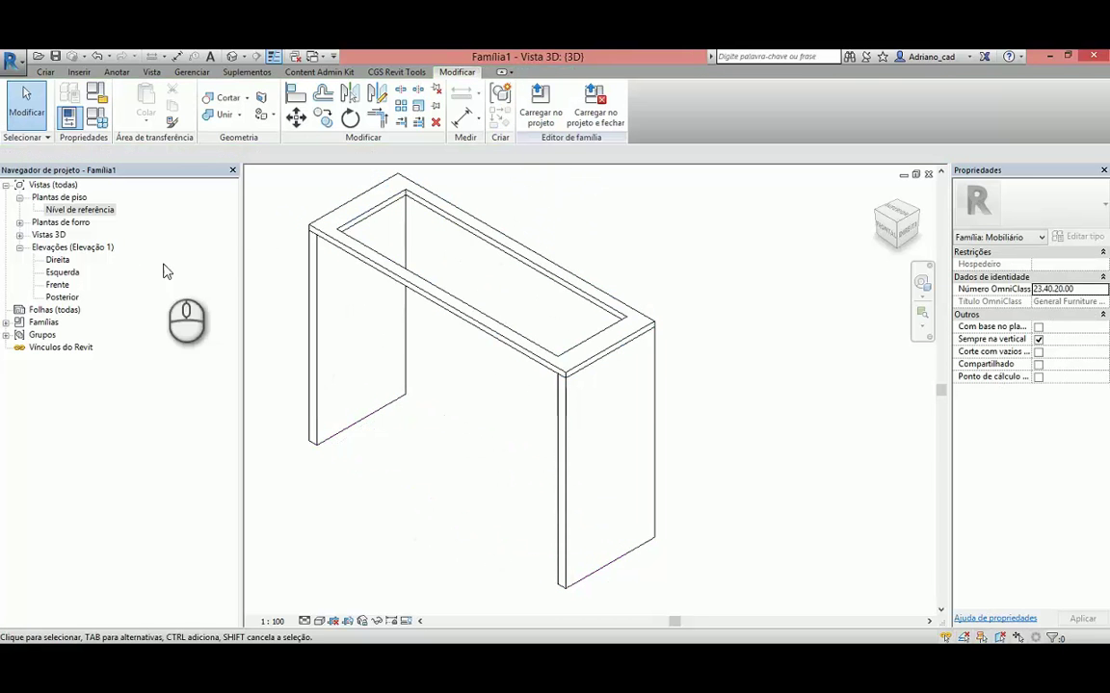
Return to the Nível de referência plan and set its visual style to Sombreado.
{"action": "double_click", "coordinate": [102, 210]}
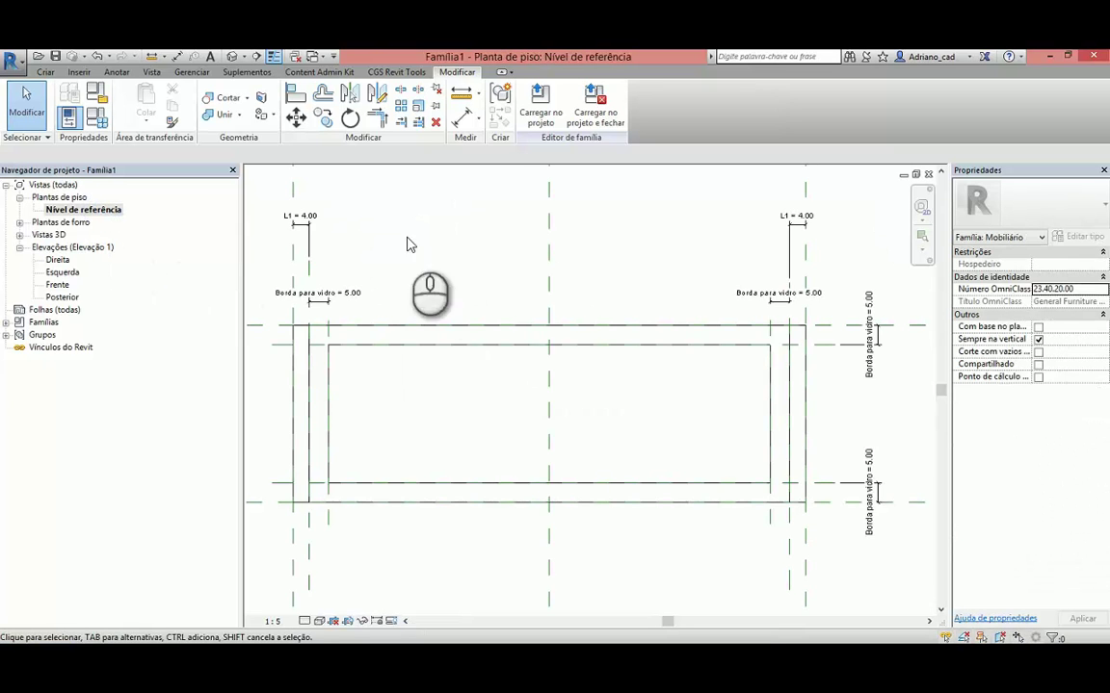
{"action": "scroll", "coordinate": [384, 262], "scroll_direction": "down", "scroll_amount": 1}
{"action": "middle_click_drag", "start_coordinate": [516, 242], "coordinate": [507, 317]}
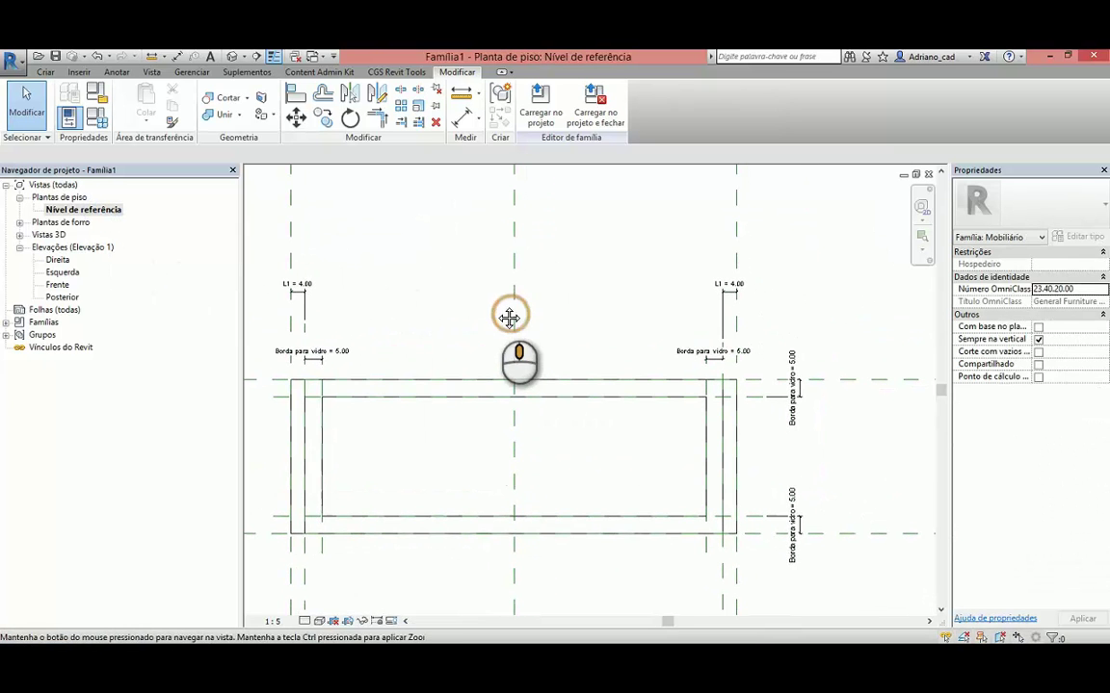
{"action": "left_click", "coordinate": [320, 621]}
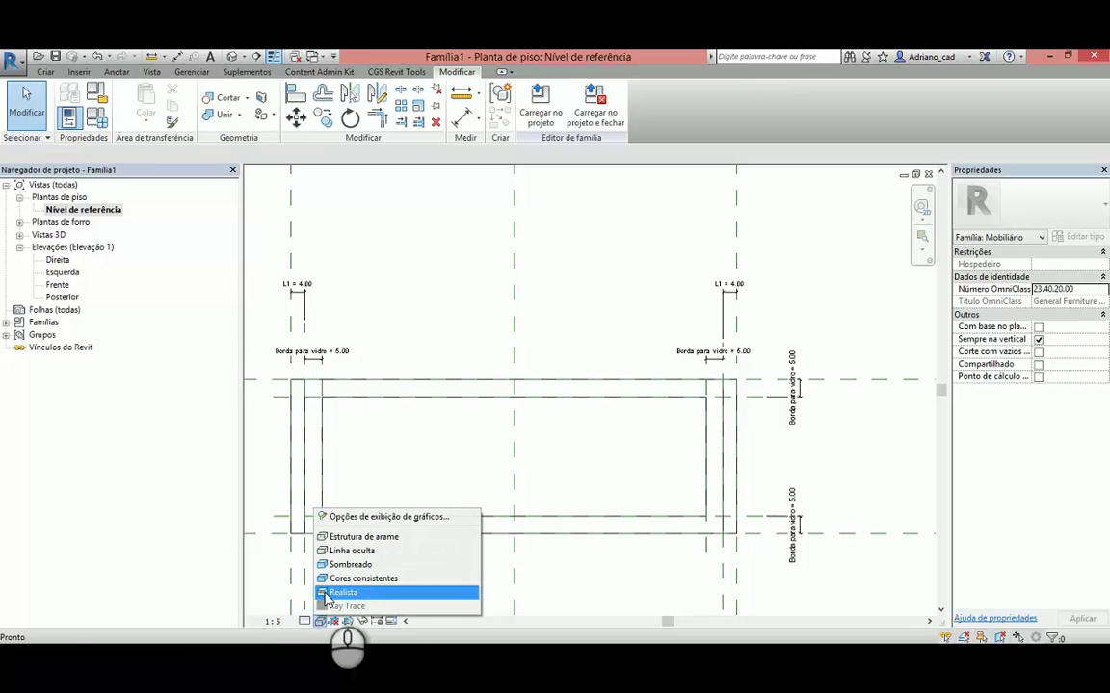
{"action": "left_click", "coordinate": [325, 564]}
{"action": "middle_click_drag", "start_coordinate": [377, 489], "coordinate": [389, 454]}
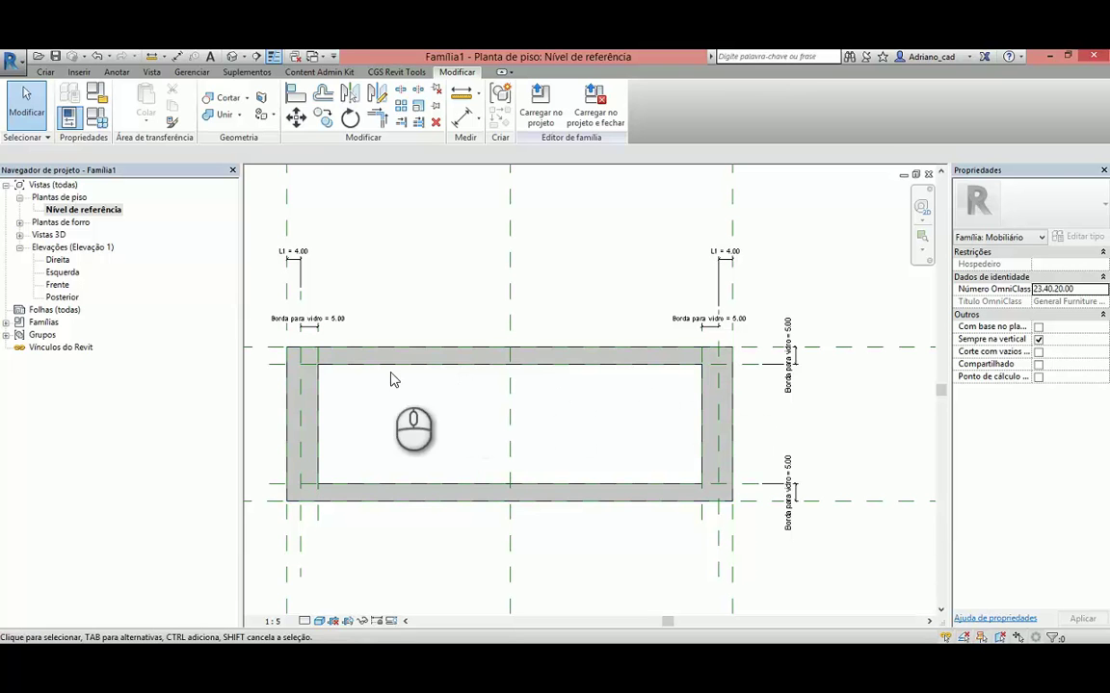
Set the Borda para vidro dimension above the tabletop's left border to 3.
{"action": "left_click", "coordinate": [337, 318]}
{"action": "left_click", "coordinate": [341, 319]}
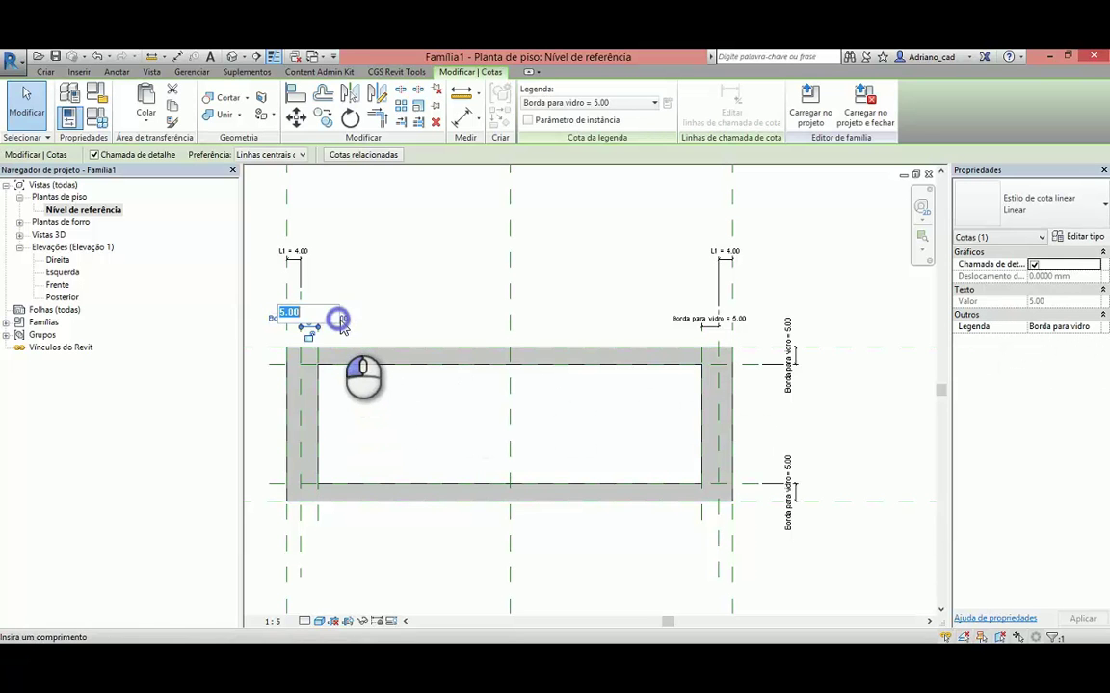
{"action": "key", "text": "Return"}
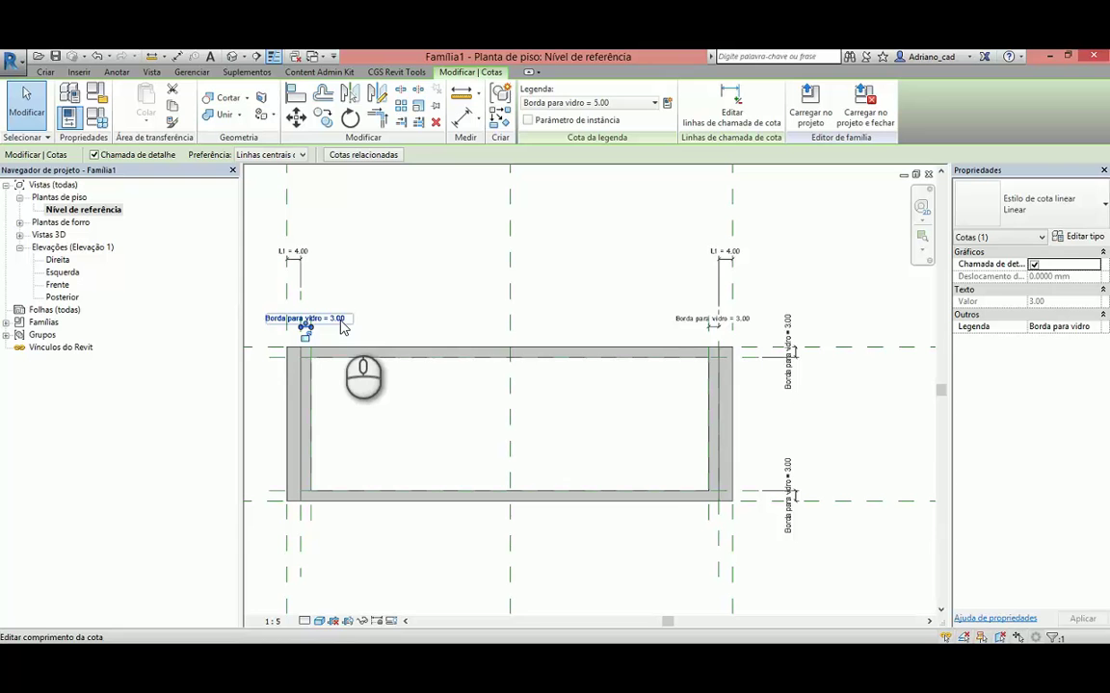
Set the Borda para vidro dimension to 4.5 and deselect it.
{"action": "left_click", "coordinate": [340, 322]}
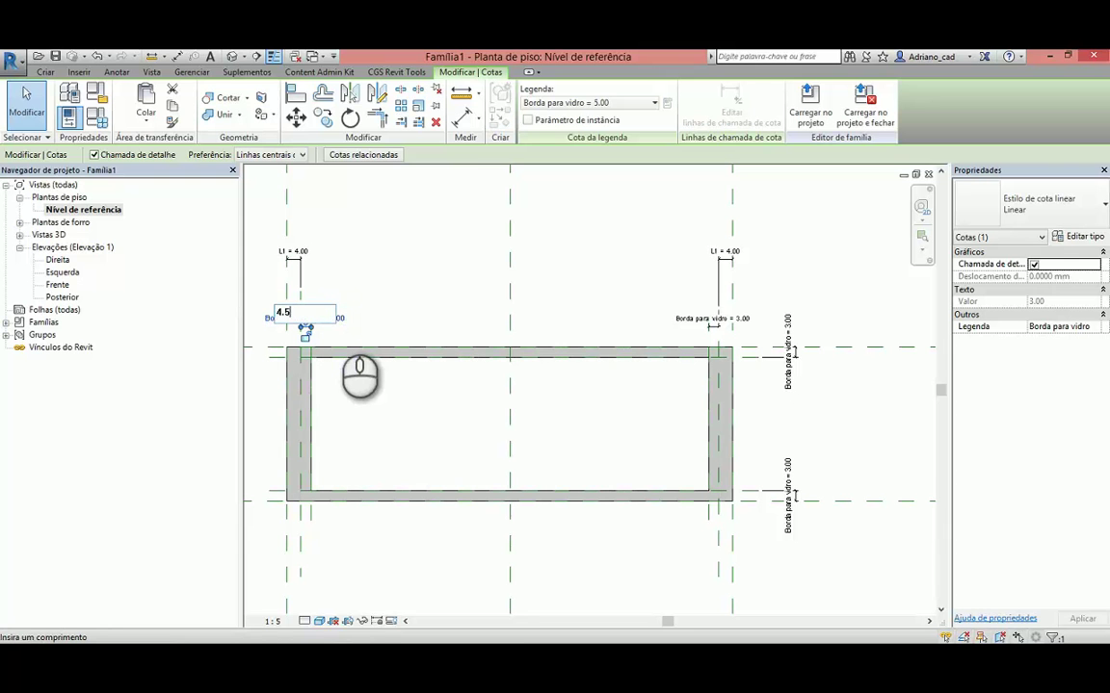
{"action": "type", "text": "4.5"}
{"action": "key", "text": "Return"}
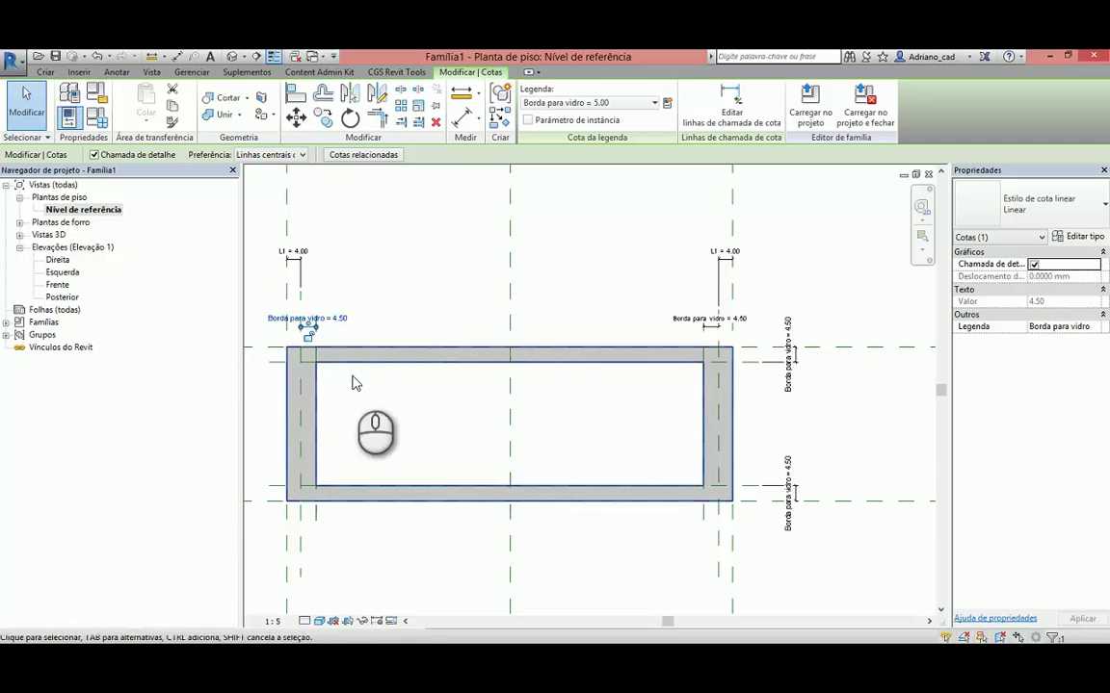
{"action": "left_click", "coordinate": [414, 431]}
Draw a vertical reference plane inside the tabletop's left border, just outside the glass opening's left edge.
{"action": "scroll", "coordinate": [414, 429], "scroll_direction": "up", "scroll_amount": 3}
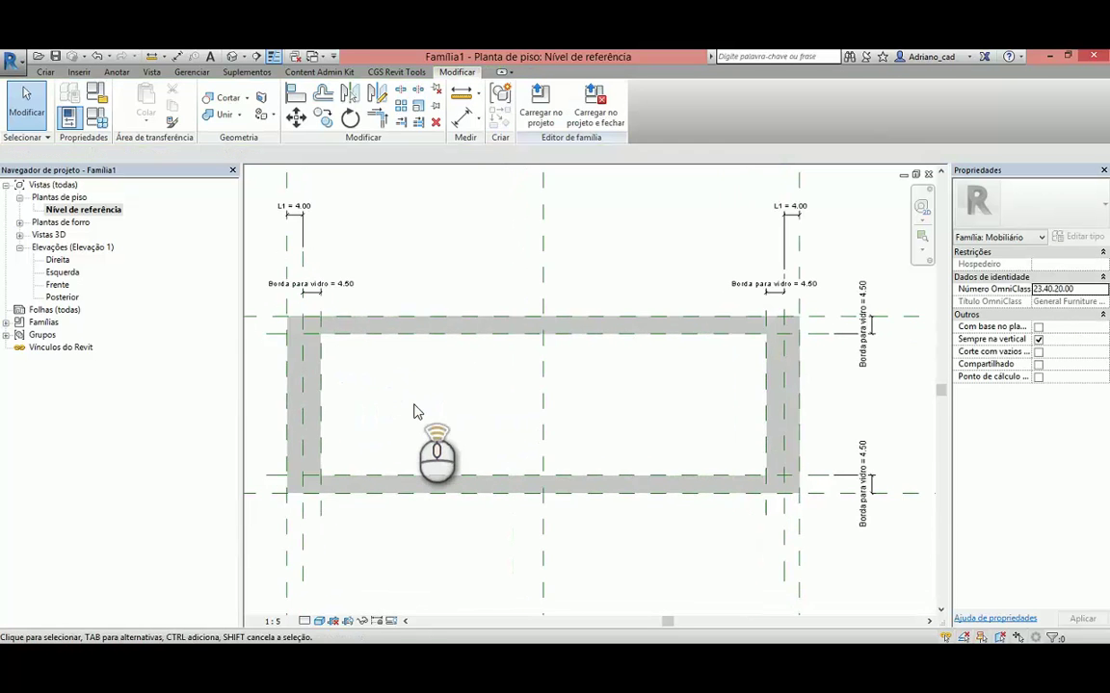
{"action": "middle_click_drag", "start_coordinate": [414, 427], "coordinate": [416, 421]}
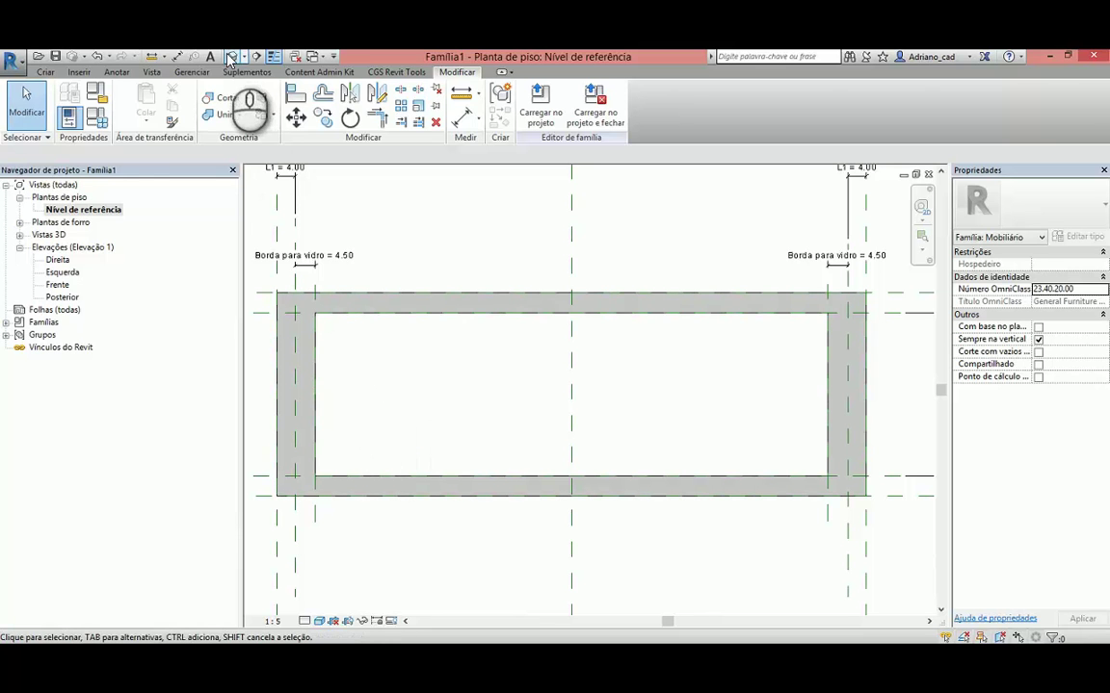
{"action": "left_click", "coordinate": [45, 72]}
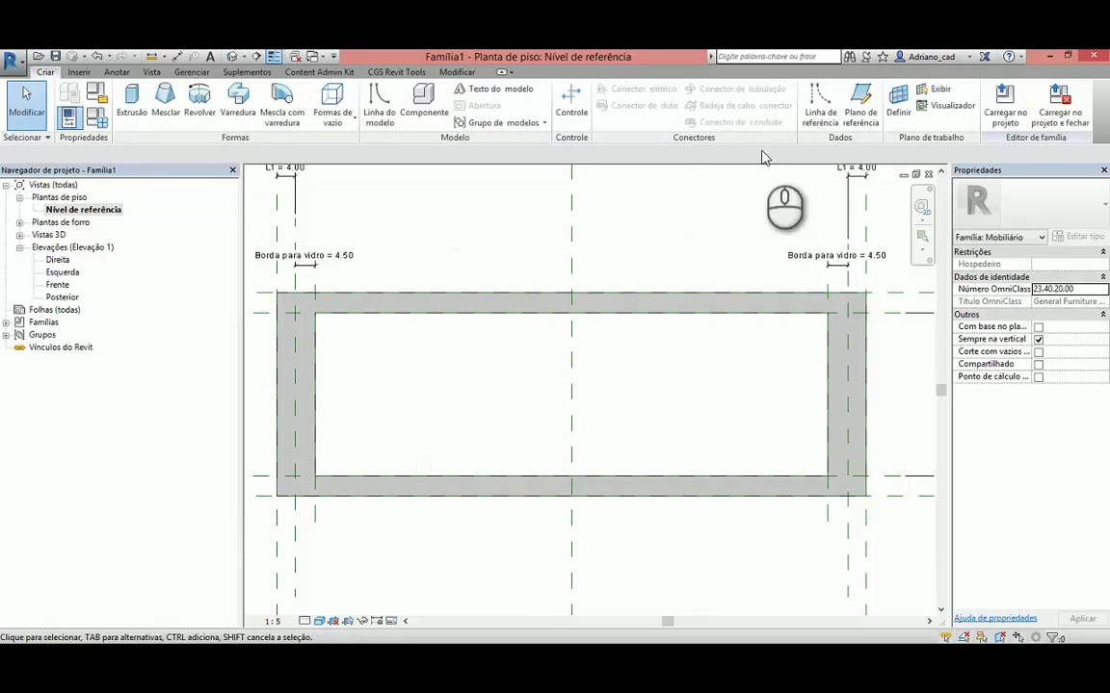
{"action": "left_click", "coordinate": [861, 99]}
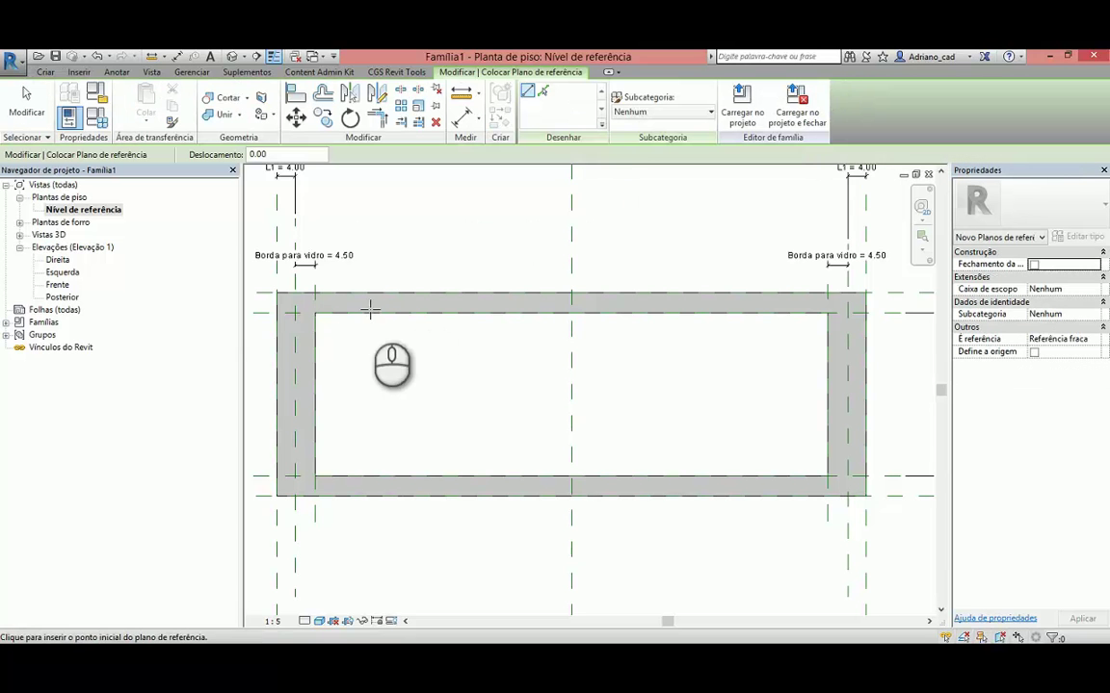
{"action": "scroll", "coordinate": [370, 308], "scroll_direction": "up", "scroll_amount": 5}
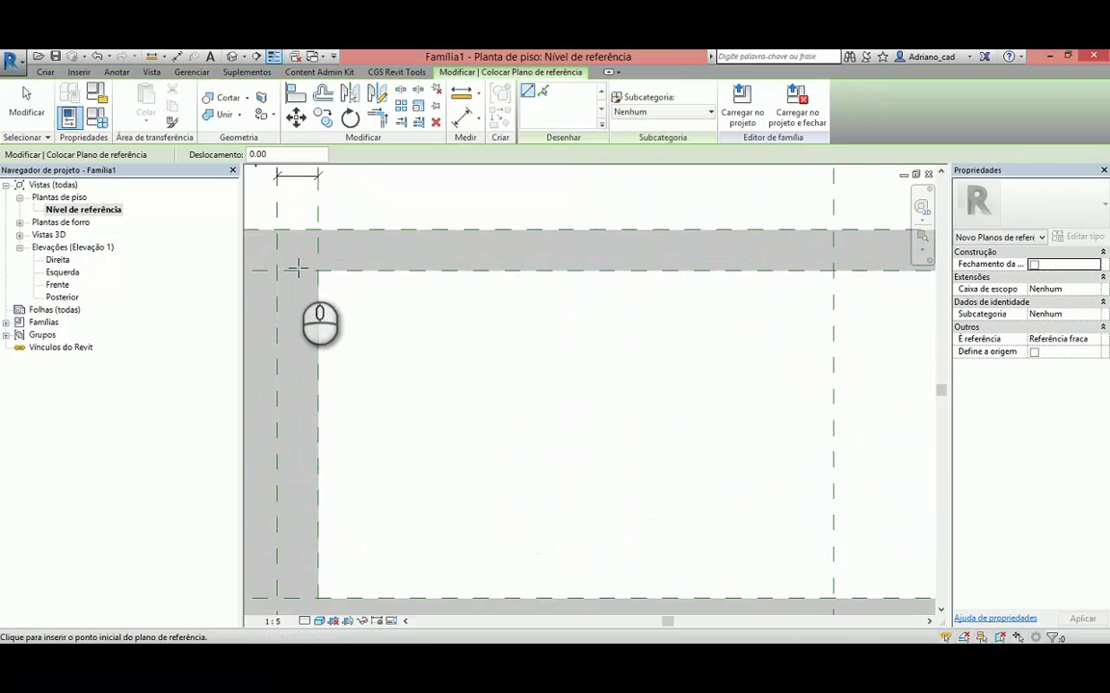
{"action": "left_click", "coordinate": [308, 260]}
{"action": "middle_click_drag", "start_coordinate": [301, 344], "coordinate": [313, 265]}
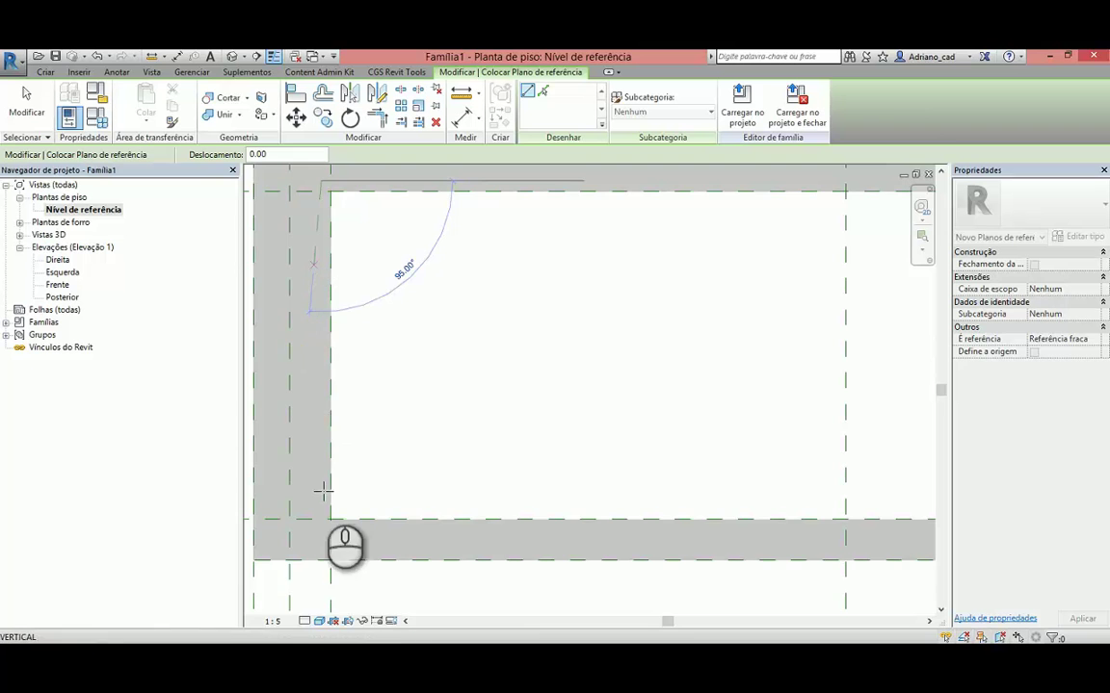
{"action": "left_click", "coordinate": [328, 535]}
Draw a vertical reference plane inside the tabletop's right border, just outside the glass opening's right edge.
{"action": "scroll", "coordinate": [454, 424], "scroll_direction": "down", "scroll_amount": 2}
{"action": "middle_click_drag", "start_coordinate": [534, 453], "coordinate": [115, 462]}
{"action": "middle_click_drag", "start_coordinate": [330, 433], "coordinate": [410, 436]}
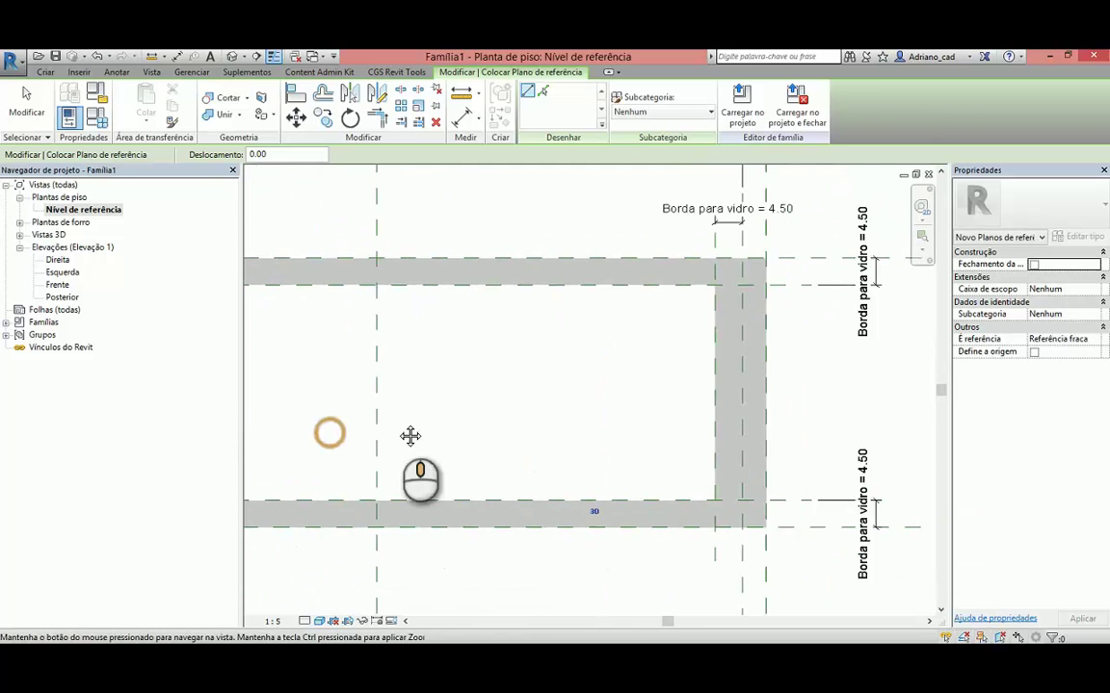
{"action": "scroll", "coordinate": [737, 318], "scroll_direction": "up", "scroll_amount": 2}
{"action": "left_click", "coordinate": [730, 256]}
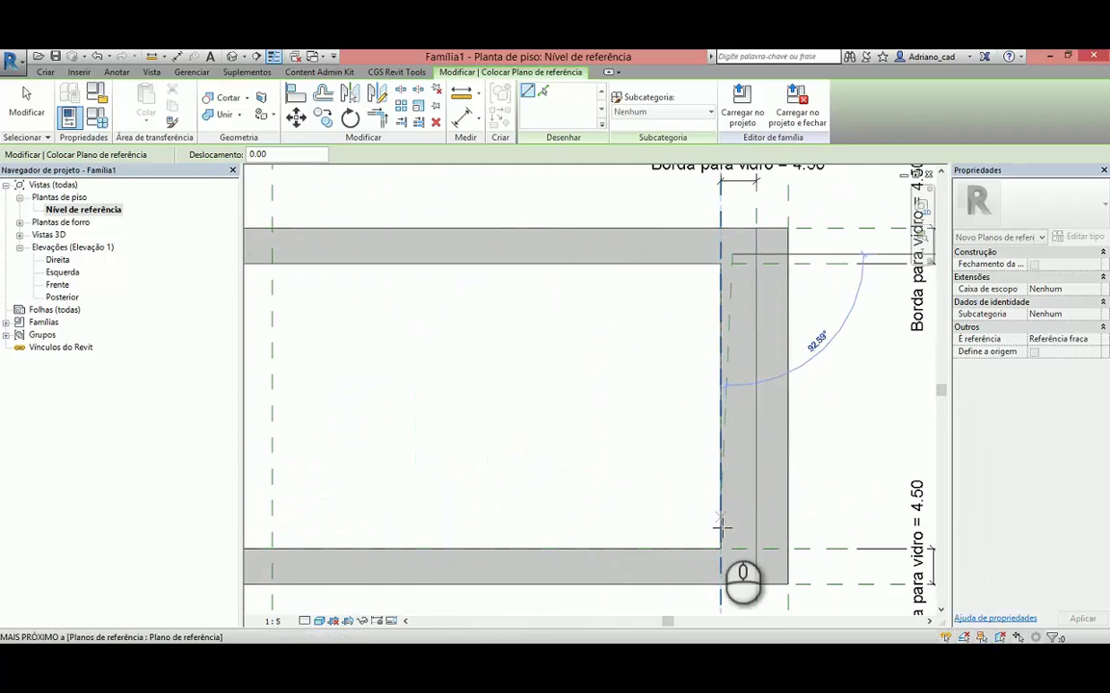
{"action": "left_click", "coordinate": [725, 561]}
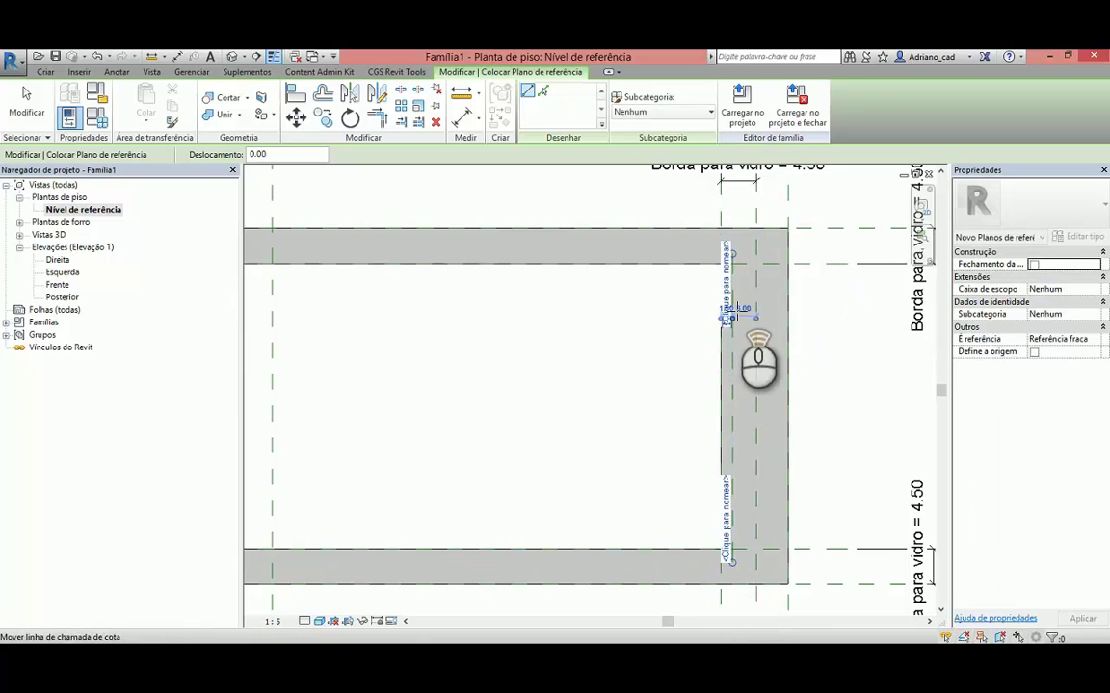
Draw a horizontal reference plane inside the tabletop's upper border, just above the opening and spanning its full width.
{"action": "scroll", "coordinate": [737, 308], "scroll_direction": "up", "scroll_amount": 3}
{"action": "left_click", "coordinate": [737, 224]}
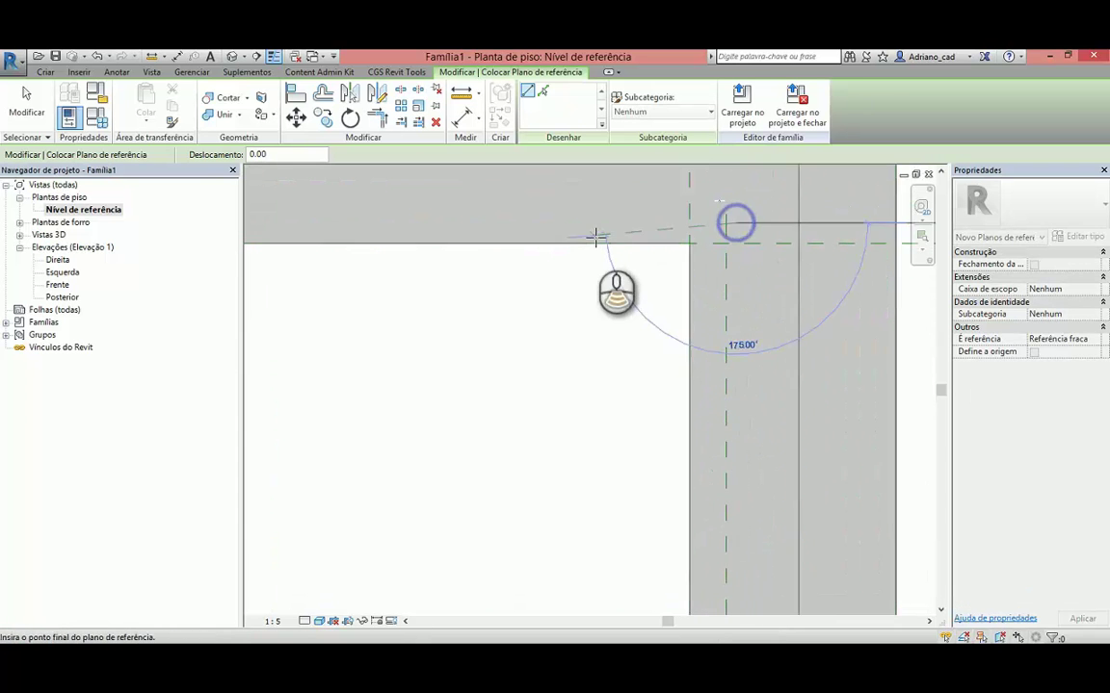
{"action": "scroll", "coordinate": [594, 238], "scroll_direction": "down", "scroll_amount": 3}
{"action": "middle_click_drag", "start_coordinate": [446, 238], "coordinate": [838, 225]}
{"action": "middle_click_drag", "start_coordinate": [407, 239], "coordinate": [832, 233]}
{"action": "scroll", "coordinate": [430, 217], "scroll_direction": "up", "scroll_amount": 3}
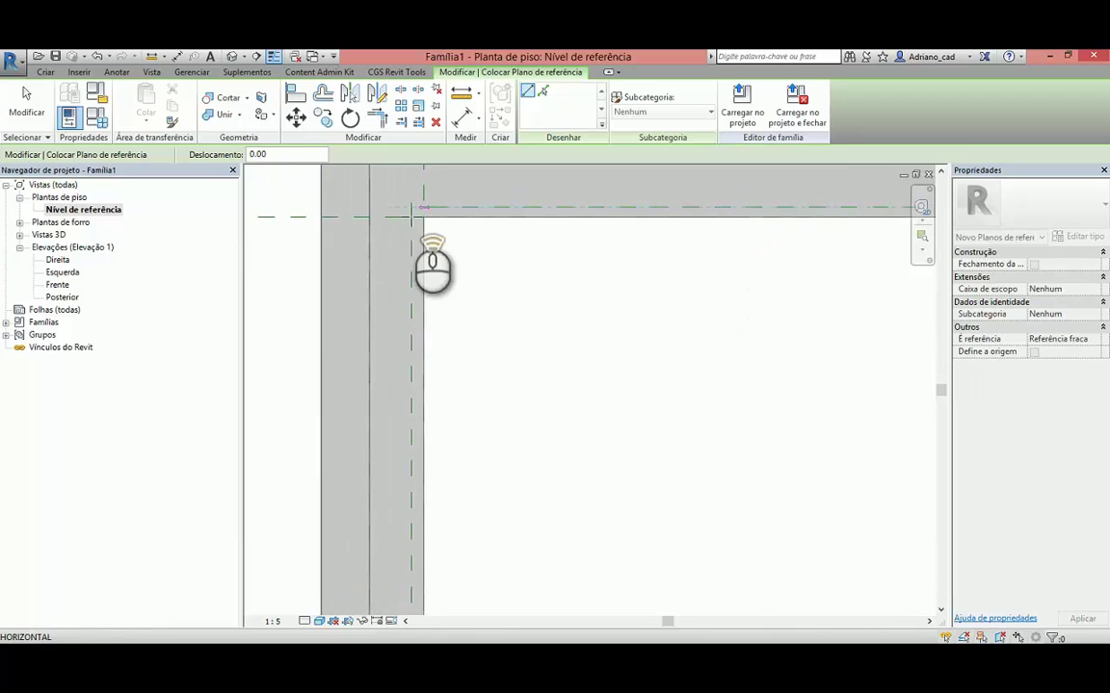
{"action": "left_click", "coordinate": [399, 211]}
Draw a horizontal reference plane inside the tabletop's lower border, just below the opening and spanning its full width.
{"action": "scroll", "coordinate": [404, 265], "scroll_direction": "down", "scroll_amount": 3}
{"action": "scroll", "coordinate": [412, 356], "scroll_direction": "down", "scroll_amount": 1}
{"action": "middle_click_drag", "start_coordinate": [418, 458], "coordinate": [408, 366]}
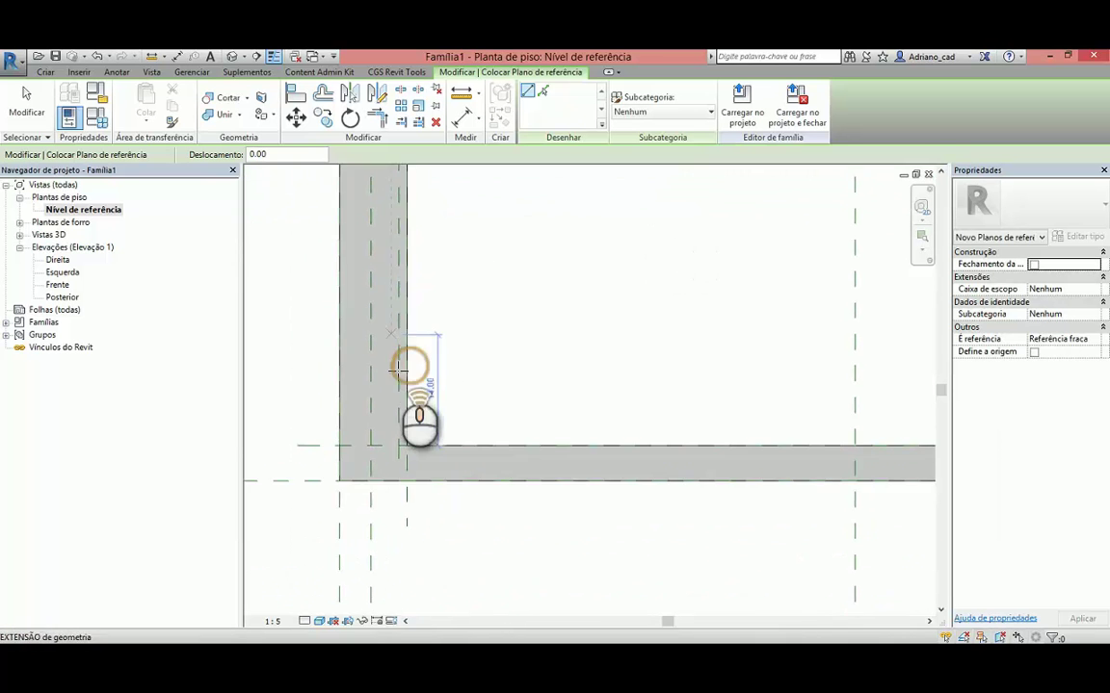
{"action": "scroll", "coordinate": [394, 450], "scroll_direction": "up", "scroll_amount": 4}
{"action": "left_click", "coordinate": [395, 461]}
{"action": "scroll", "coordinate": [416, 458], "scroll_direction": "down", "scroll_amount": 3}
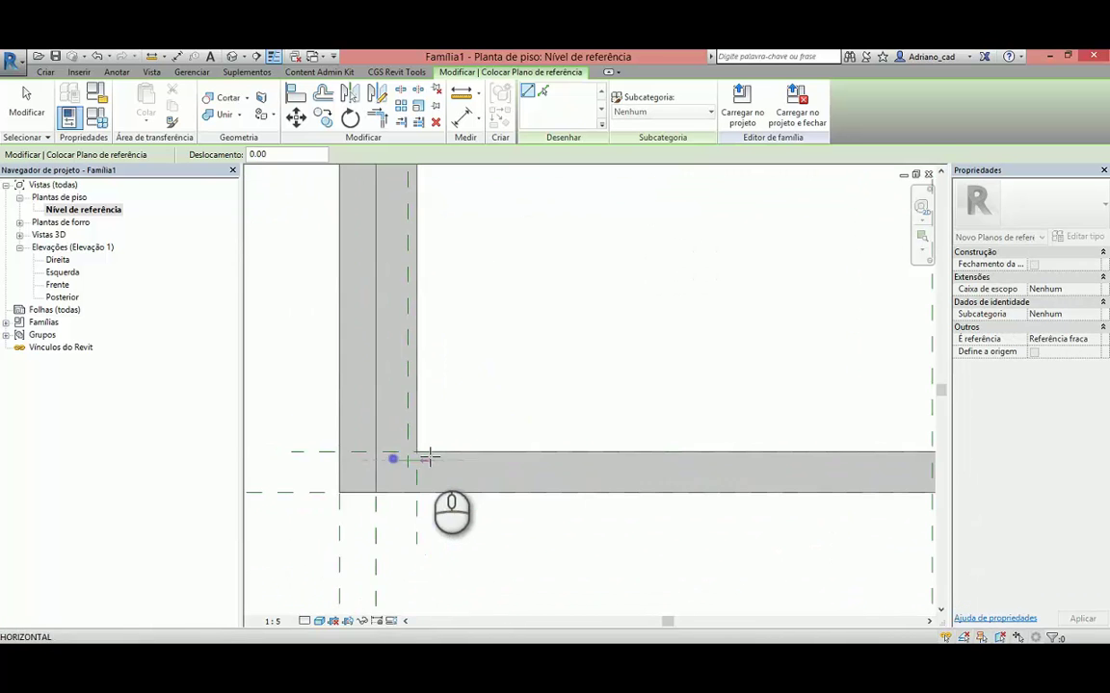
{"action": "middle_click_drag", "start_coordinate": [502, 450], "coordinate": [105, 429]}
{"action": "middle_click_drag", "start_coordinate": [563, 426], "coordinate": [445, 443]}
{"action": "scroll", "coordinate": [595, 460], "scroll_direction": "up", "scroll_amount": 2}
{"action": "scroll", "coordinate": [599, 459], "scroll_direction": "up", "scroll_amount": 3}
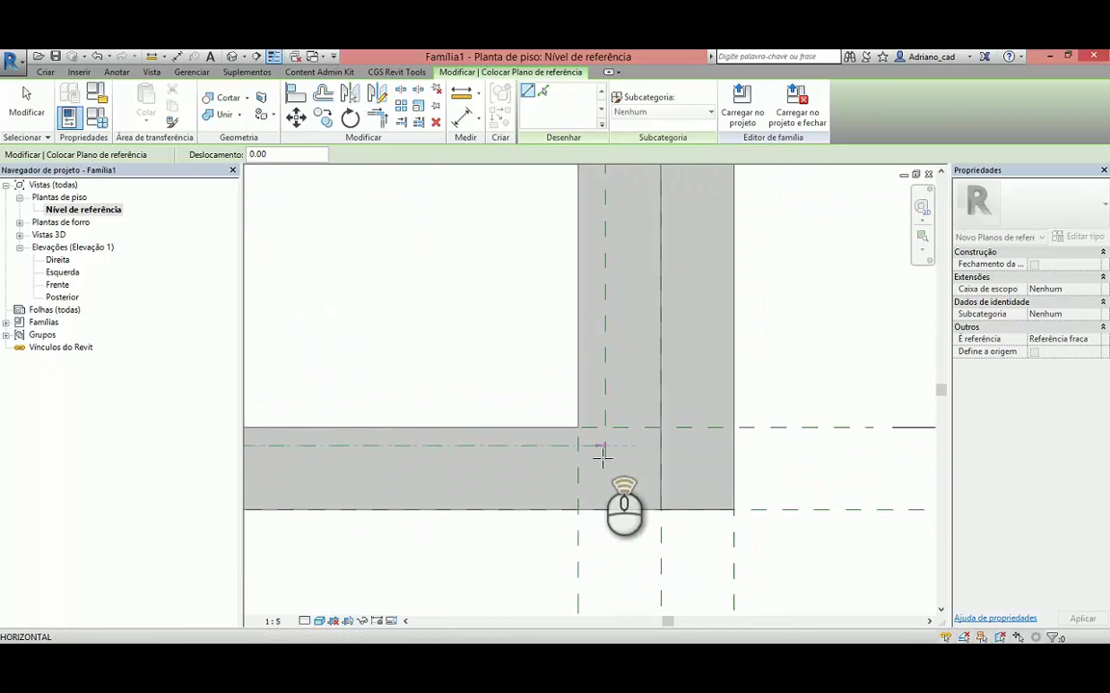
{"action": "left_click", "coordinate": [638, 446]}
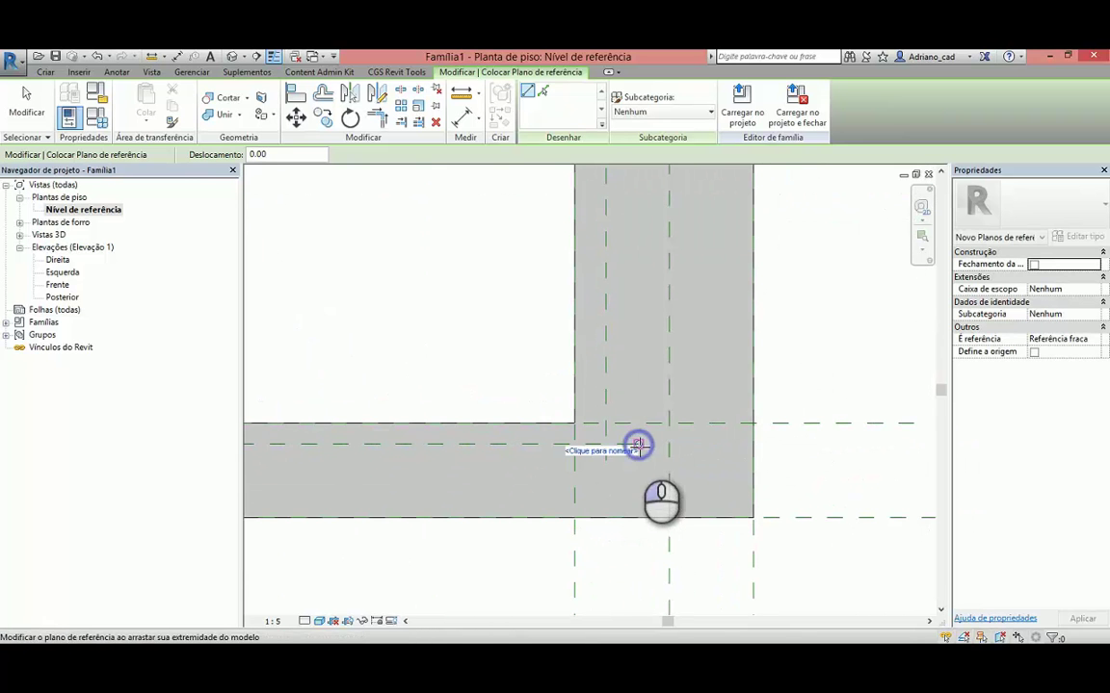
Add aligned dimensions from the opening's right and lower edge planes to the new reference planes just outside them.
{"action": "left_click", "coordinate": [466, 118]}
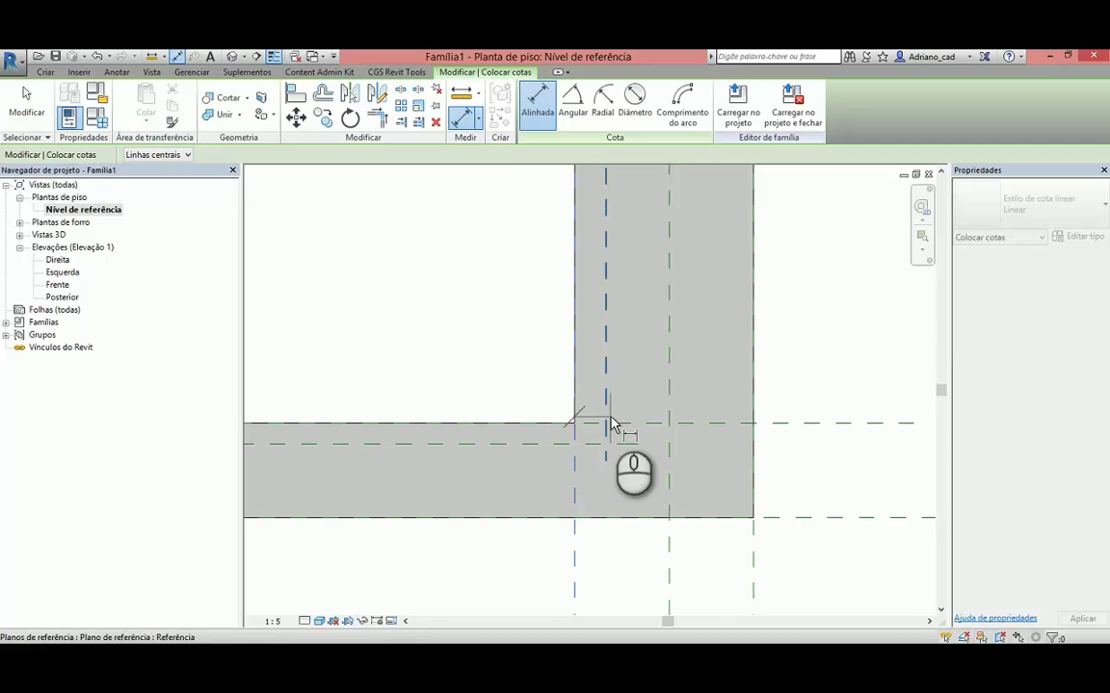
{"action": "left_click", "coordinate": [611, 424]}
{"action": "left_click", "coordinate": [540, 320]}
{"action": "left_click", "coordinate": [631, 443]}
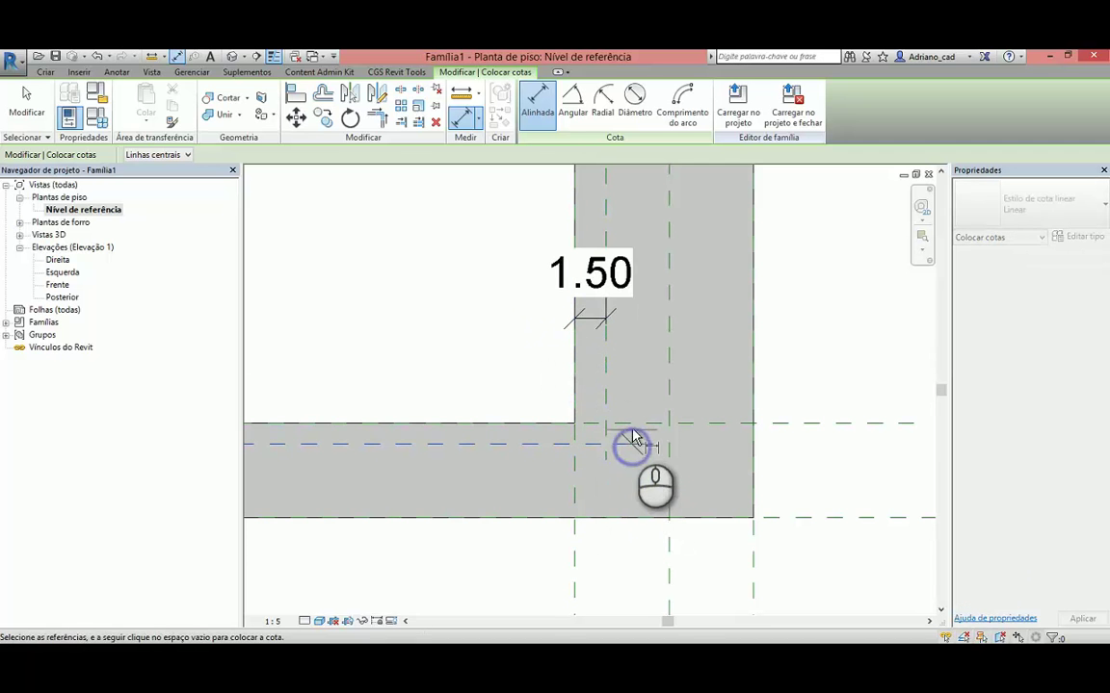
{"action": "left_click", "coordinate": [632, 426]}
{"action": "left_click", "coordinate": [457, 409]}
Add an aligned dimension between the new upper reference plane and the opening's upper edge plane.
{"action": "scroll", "coordinate": [494, 396], "scroll_direction": "down", "scroll_amount": 4}
{"action": "middle_click_drag", "start_coordinate": [484, 327], "coordinate": [671, 612]}
{"action": "scroll", "coordinate": [632, 334], "scroll_direction": "up", "scroll_amount": 3}
{"action": "left_click", "coordinate": [632, 343]}
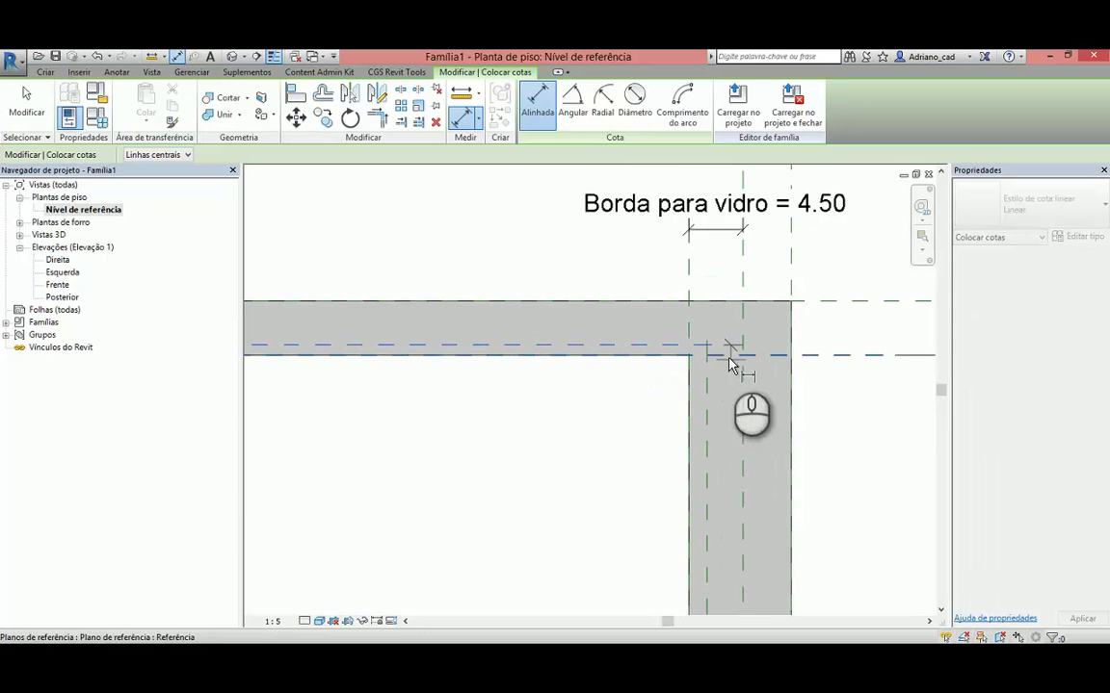
{"action": "left_click", "coordinate": [722, 352]}
{"action": "left_click", "coordinate": [652, 383]}
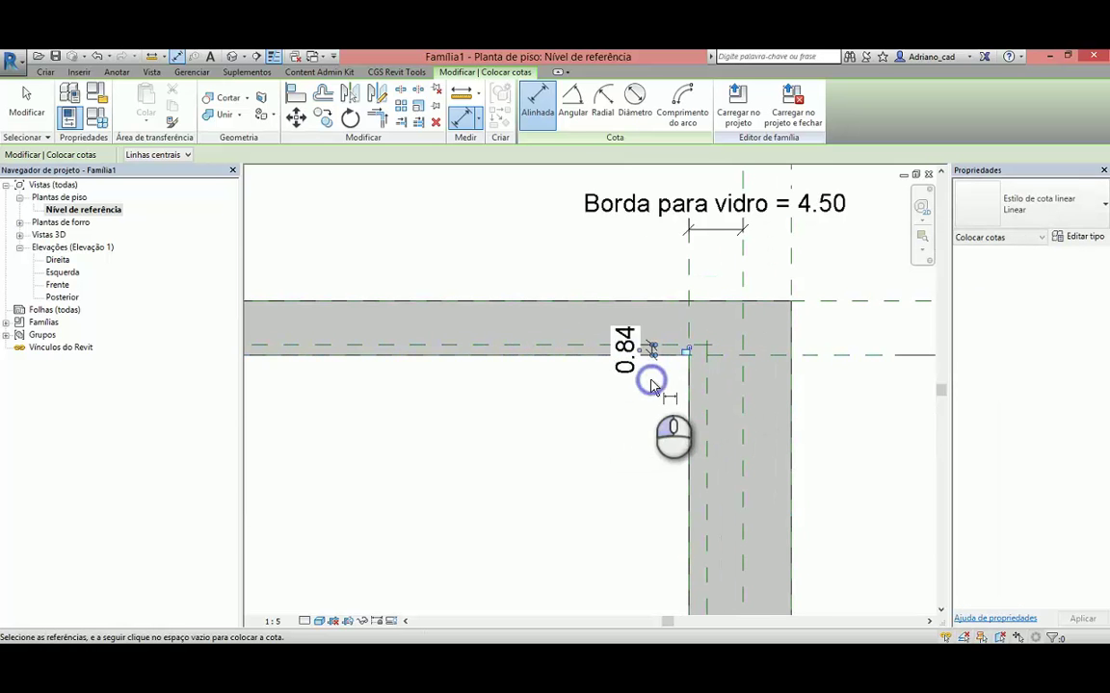
Add an aligned dimension between the new left reference plane and the opening's left edge plane, and end dimensioning.
{"action": "scroll", "coordinate": [640, 395], "scroll_direction": "down", "scroll_amount": 6}
{"action": "middle_click_drag", "start_coordinate": [559, 448], "coordinate": [728, 441]}
{"action": "middle_click_drag", "start_coordinate": [399, 416], "coordinate": [496, 408]}
{"action": "scroll", "coordinate": [373, 363], "scroll_direction": "up", "scroll_amount": 2}
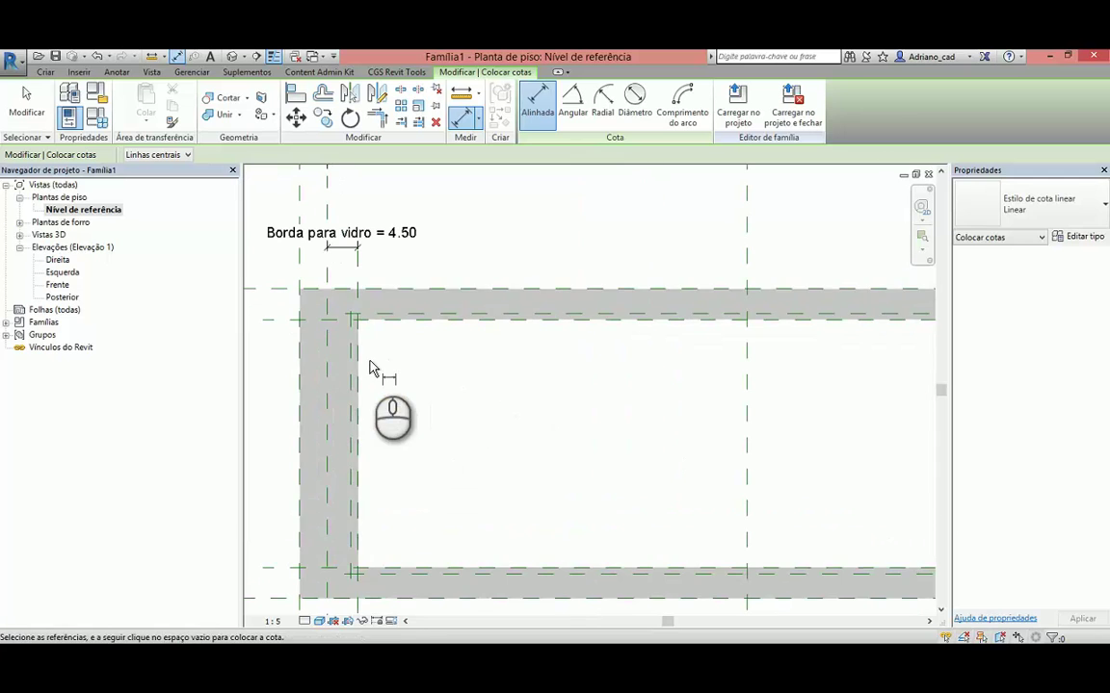
{"action": "left_click", "coordinate": [356, 339]}
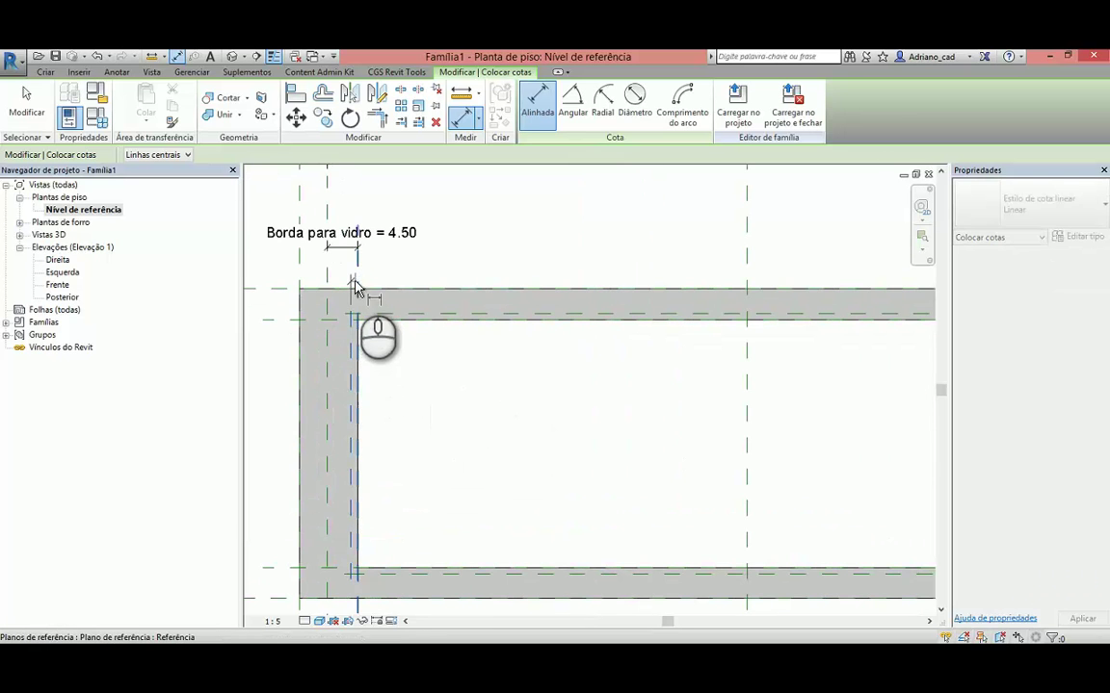
{"action": "left_click", "coordinate": [355, 283]}
{"action": "left_click", "coordinate": [389, 368]}
{"action": "scroll", "coordinate": [421, 384], "scroll_direction": "down", "scroll_amount": 4}
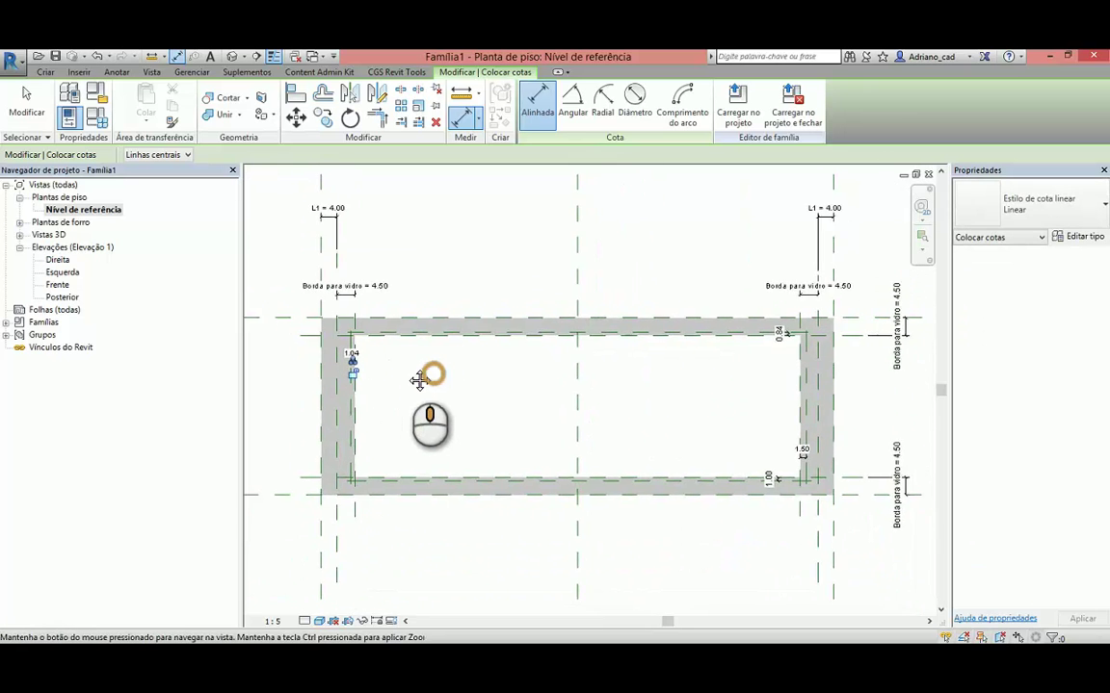
{"action": "scroll", "coordinate": [417, 380], "scroll_direction": "up", "scroll_amount": 1}
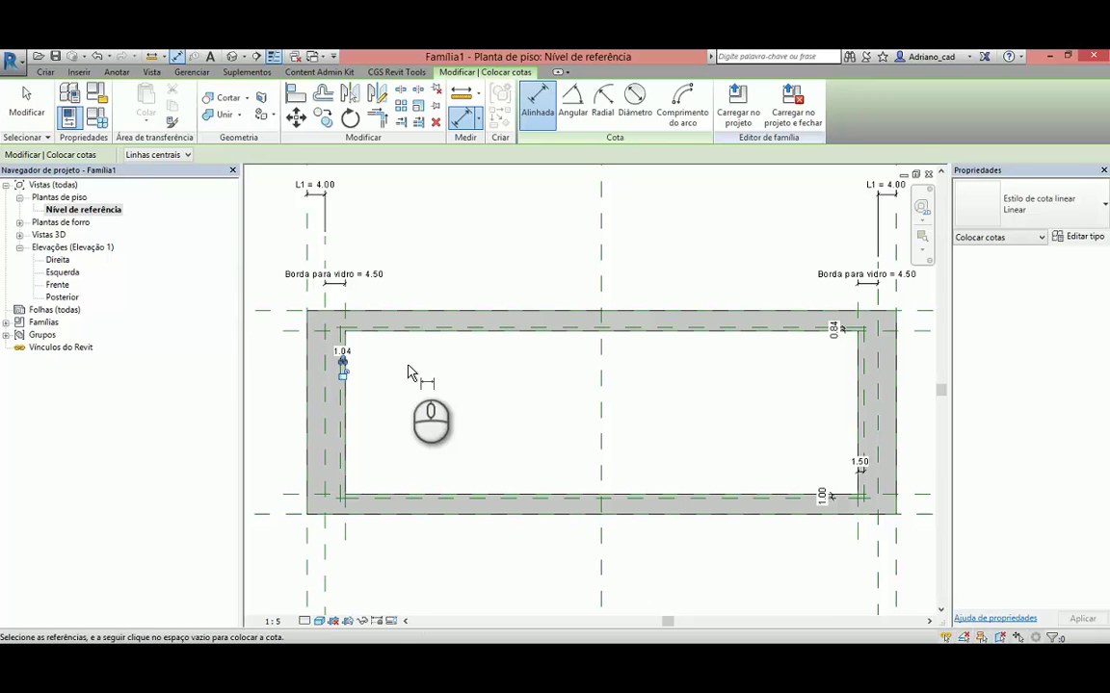
{"action": "key", "text": "Escape"}
{"action": "key", "text": "Escape"}
Label the four new offset dimensions around the opening with a new family type parameter named Encaixe Vidro.
{"action": "left_click", "coordinate": [343, 358]}
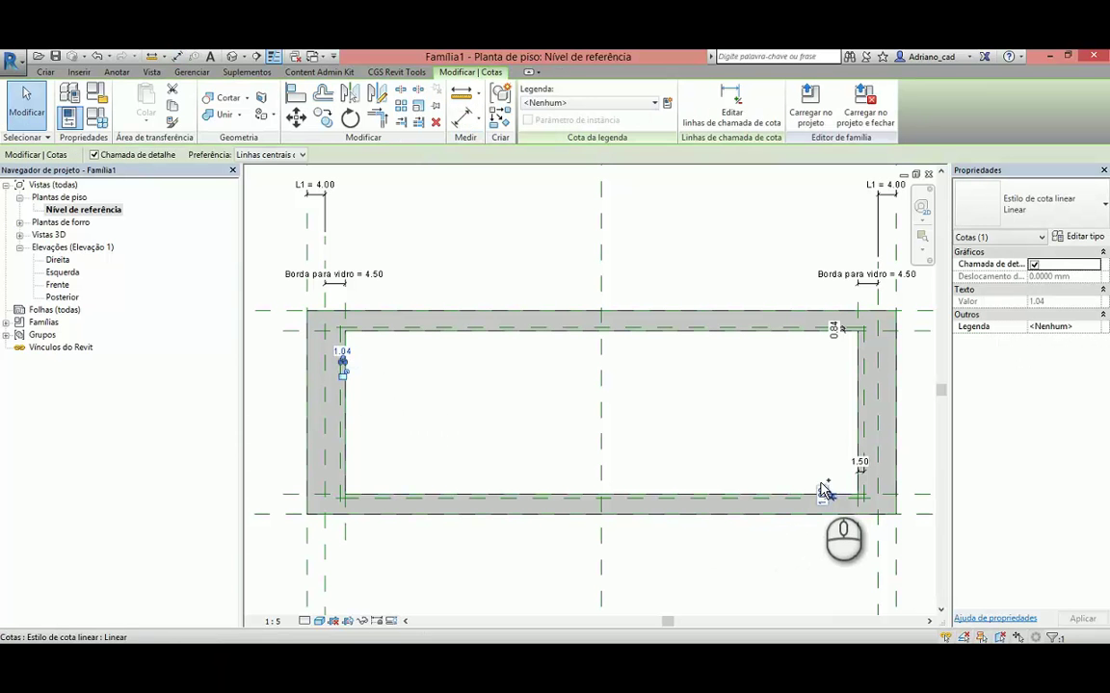
{"action": "left_click", "coordinate": [824, 495], "text": "ctrl"}
{"action": "left_click", "coordinate": [852, 469], "text": "ctrl"}
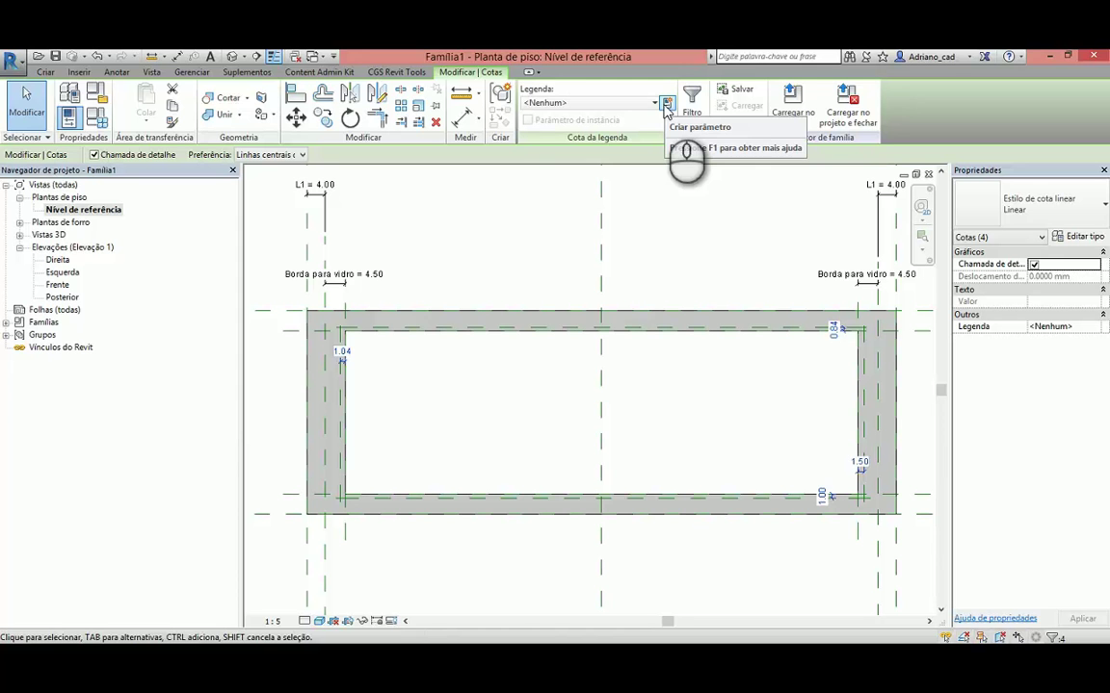
{"action": "left_click", "coordinate": [665, 106]}
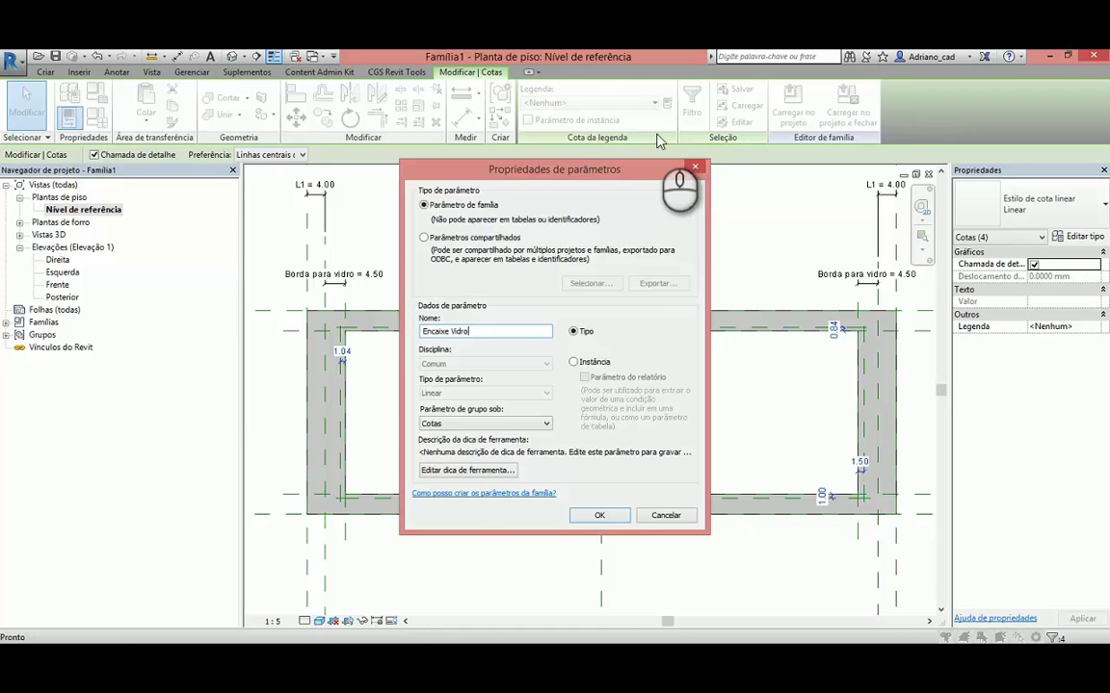
{"action": "left_click", "coordinate": [613, 517]}
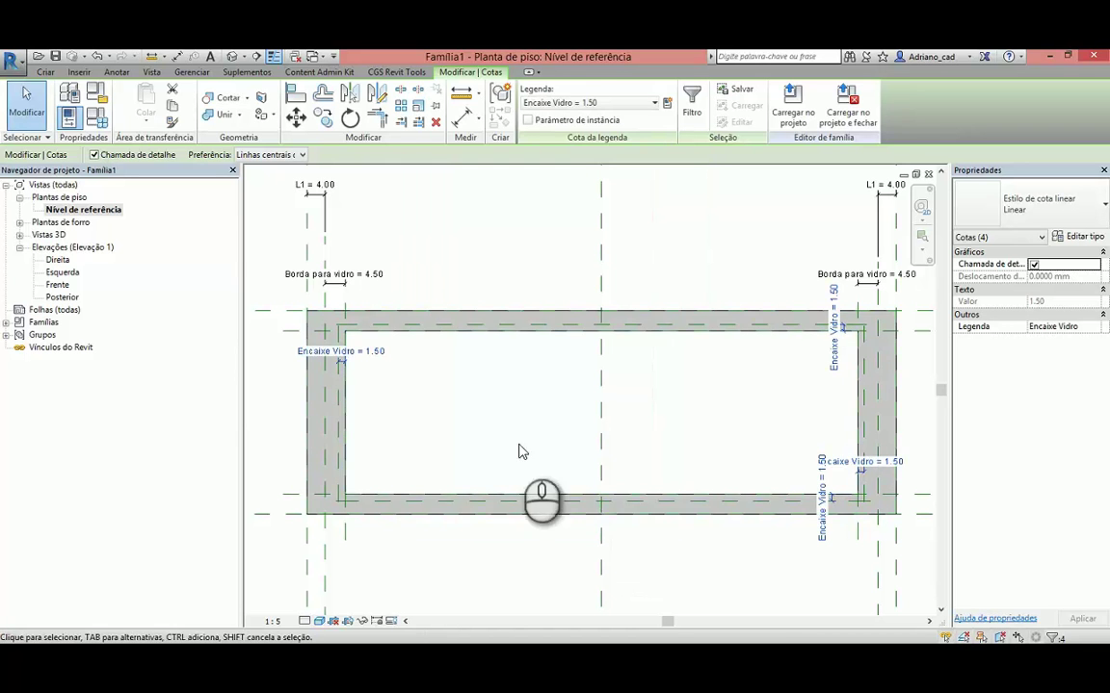
Set the Encaixe Vidro dimension at the opening's left edge to 1 and deselect it.
{"action": "left_click", "coordinate": [425, 374]}
{"action": "left_click", "coordinate": [378, 355]}
{"action": "left_click", "coordinate": [373, 353]}
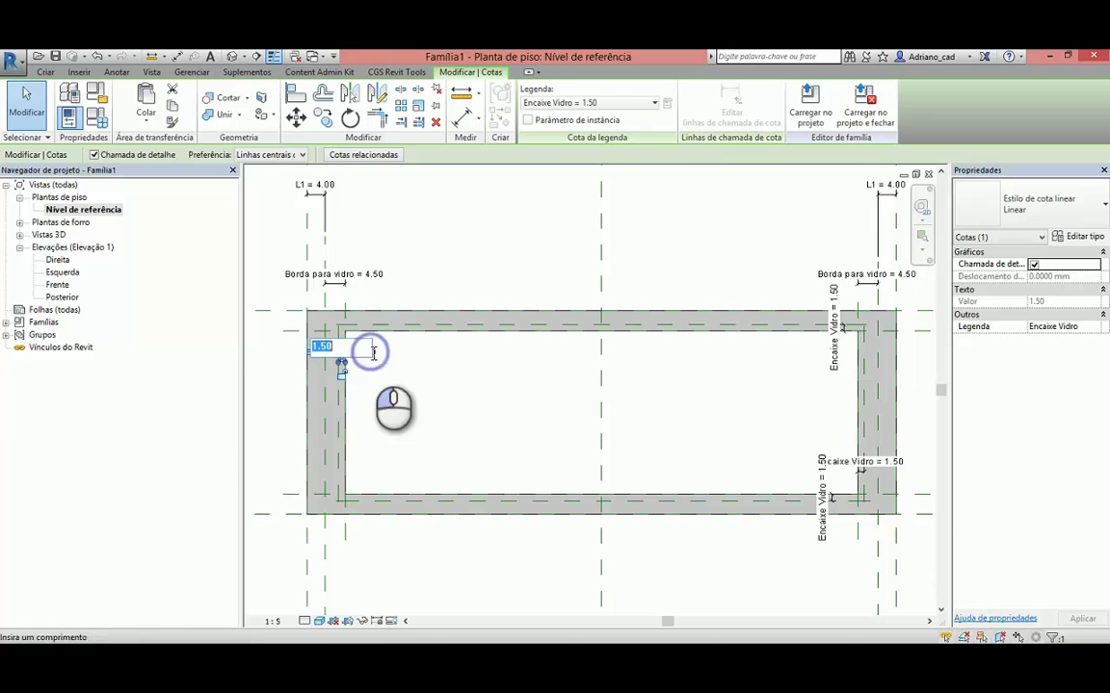
{"action": "type", "text": "1"}
{"action": "key", "text": "Return"}
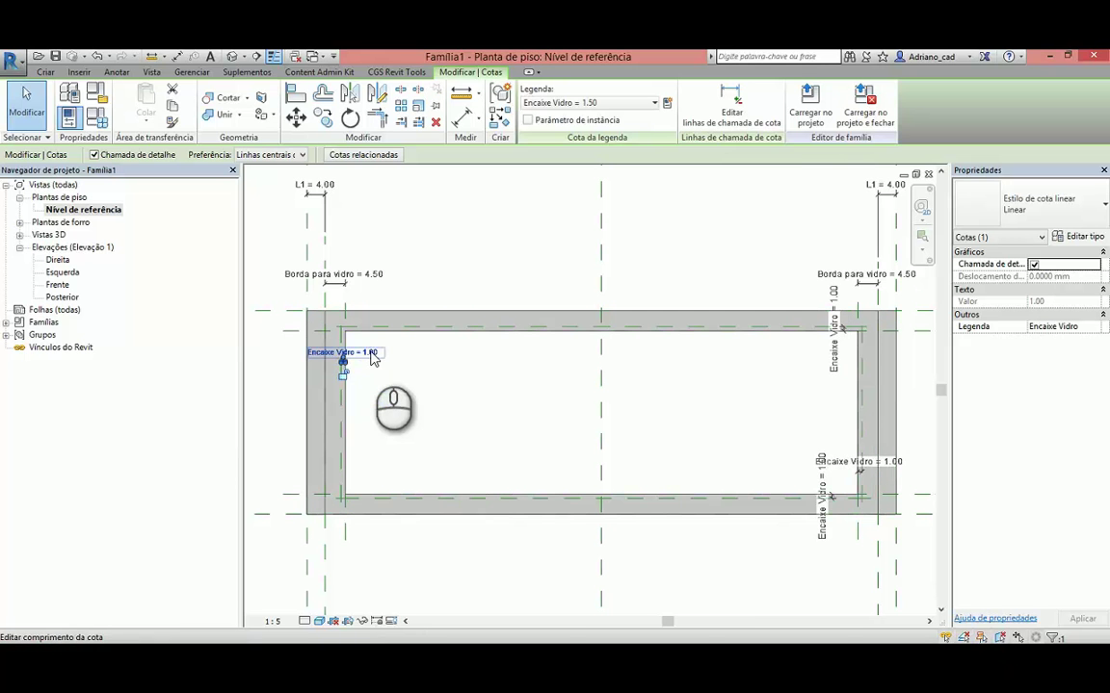
{"action": "left_click", "coordinate": [679, 412]}
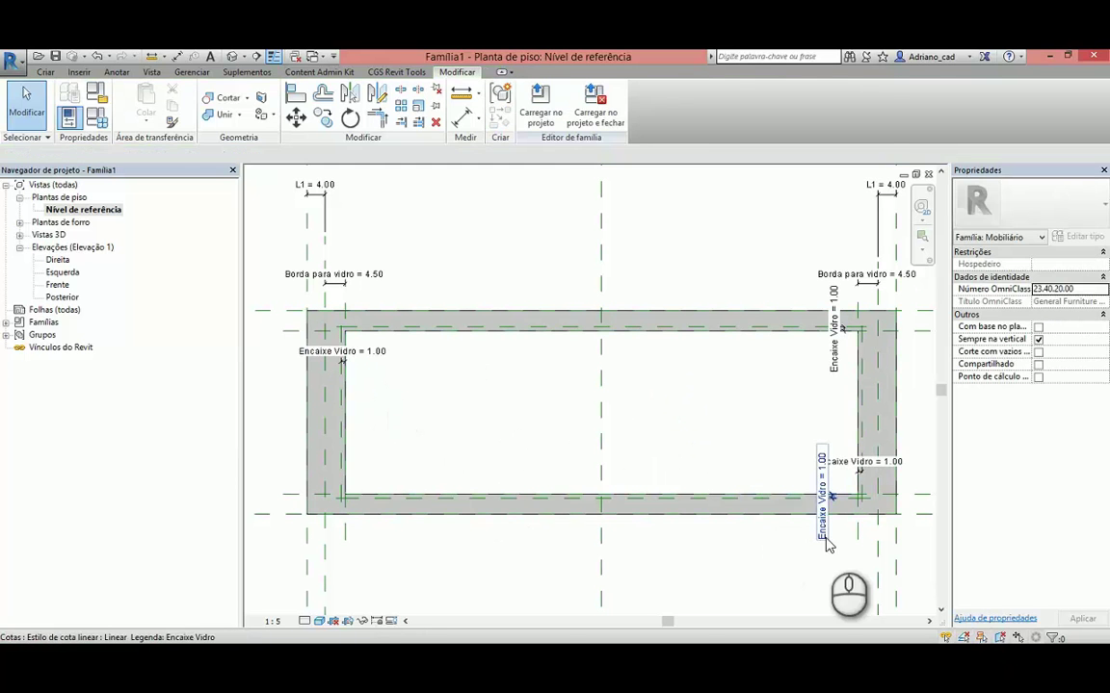
Reposition the Encaixe Vidro dimensions away from the opening's lower right corner, placing the upper and lower ones nearer the table's middle.
{"action": "left_click_drag", "start_coordinate": [821, 532], "coordinate": [662, 529]}
{"action": "left_click_drag", "start_coordinate": [835, 458], "coordinate": [658, 373]}
{"action": "left_click", "coordinate": [698, 382]}
{"action": "middle_click_drag", "start_coordinate": [727, 414], "coordinate": [709, 433]}
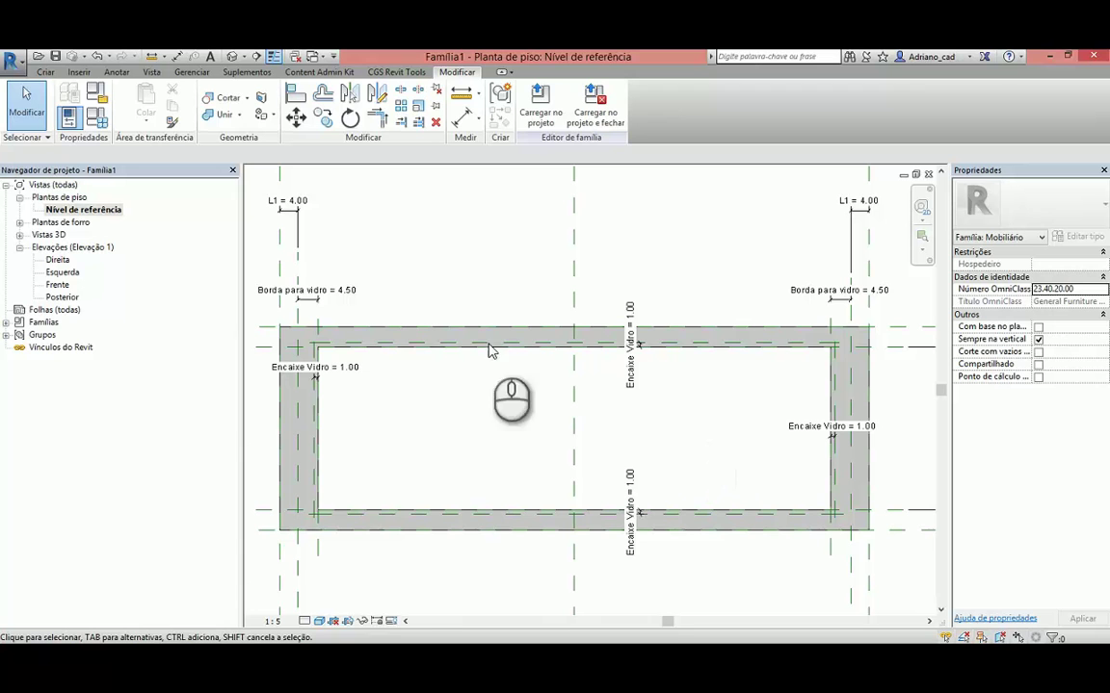
Start a void extrusion and sketch a rectangle on the outer Encaixe Vidro reference planes, from their upper left to lower right intersection.
{"action": "left_click", "coordinate": [45, 72]}
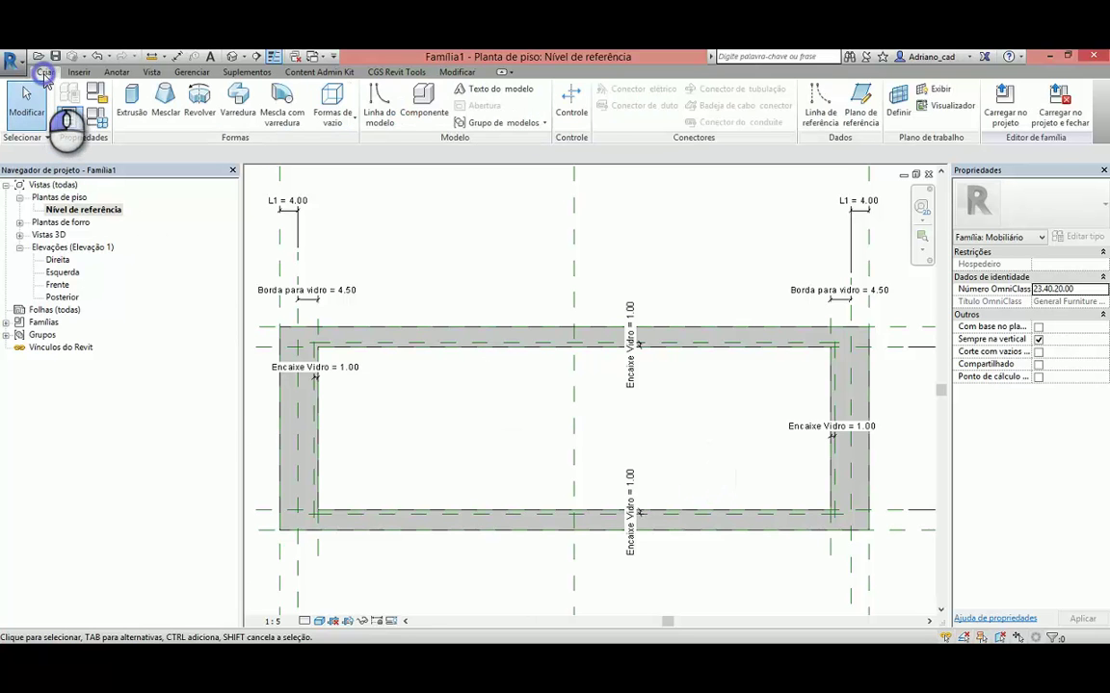
{"action": "left_click", "coordinate": [324, 124]}
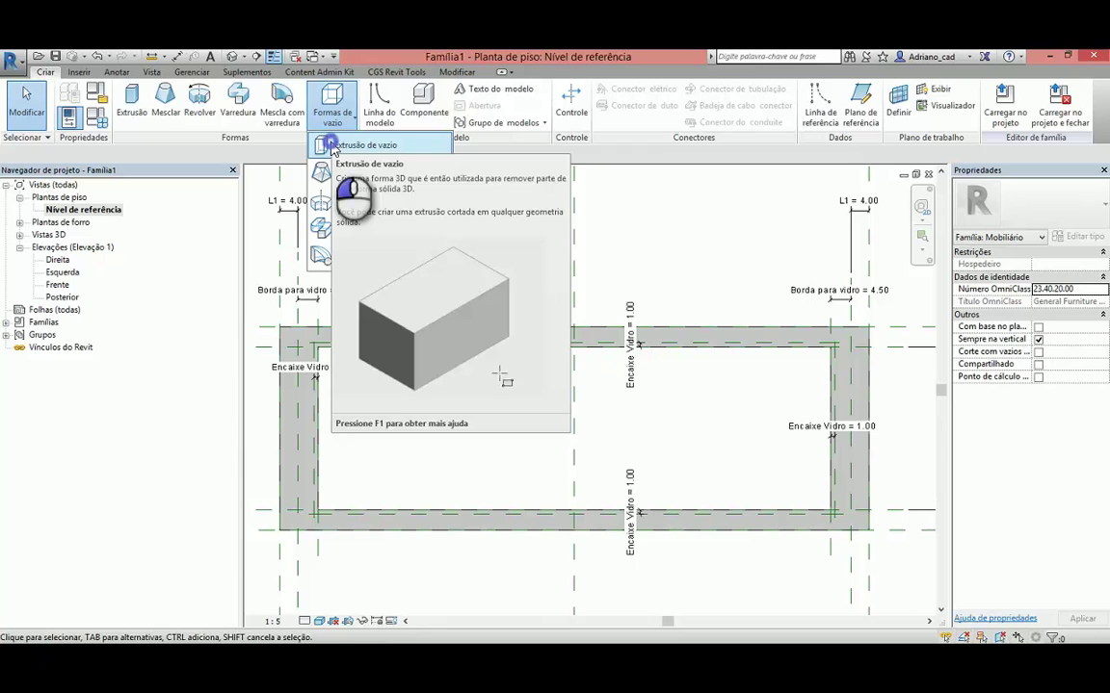
{"action": "left_click", "coordinate": [332, 147]}
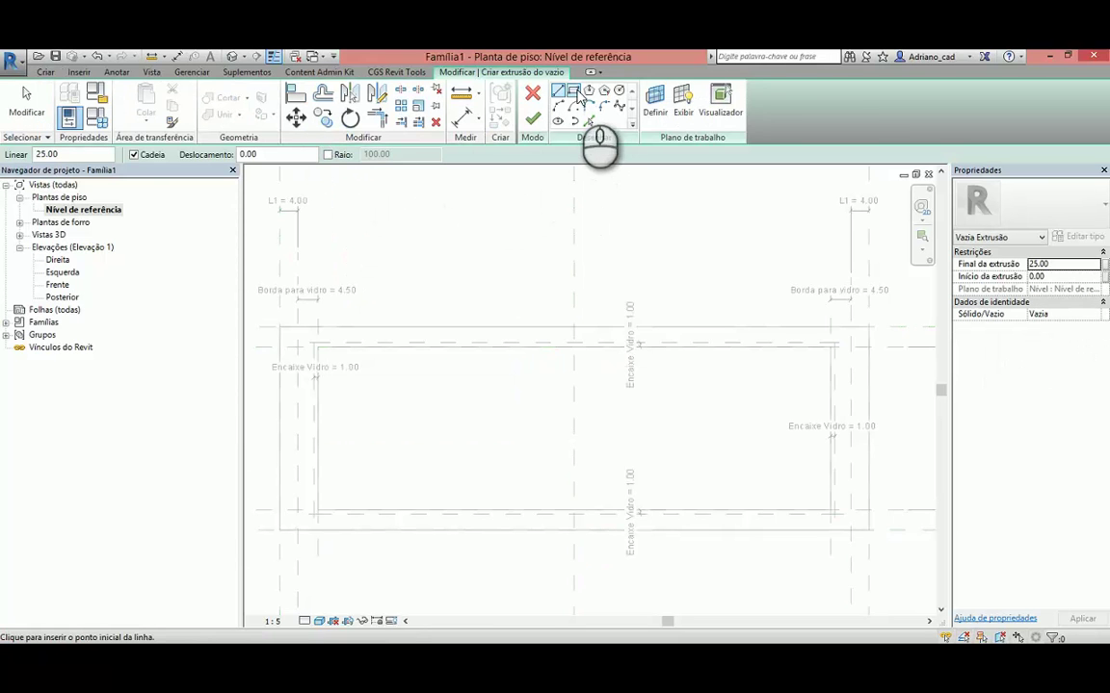
{"action": "left_click", "coordinate": [575, 90]}
{"action": "scroll", "coordinate": [325, 366], "scroll_direction": "up", "scroll_amount": 5}
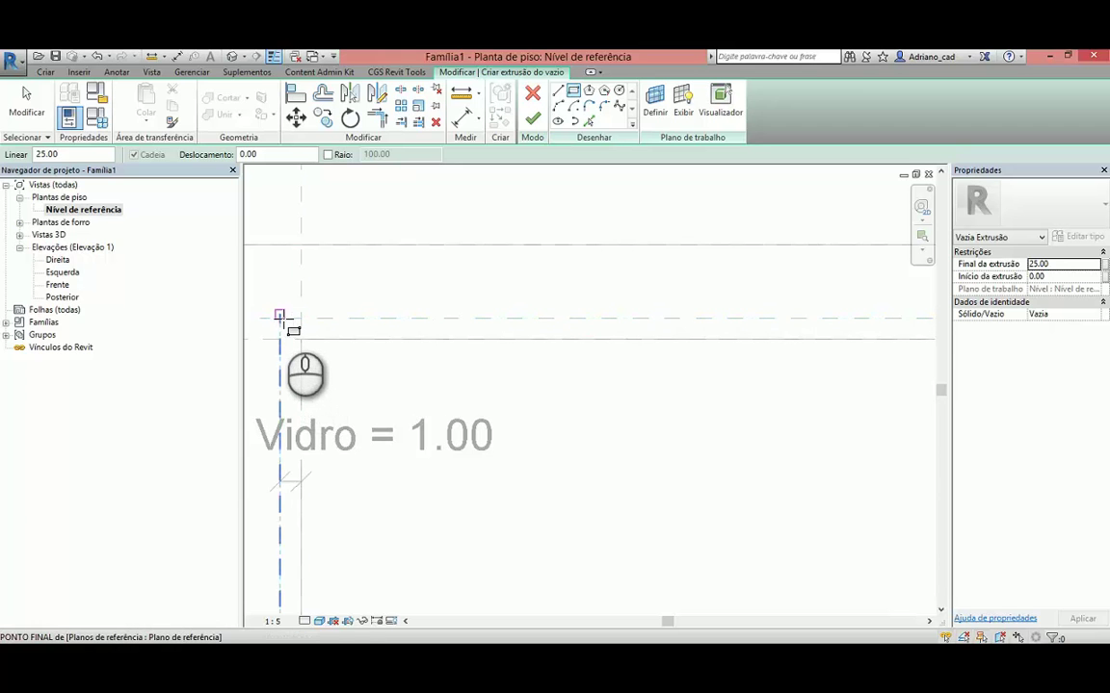
{"action": "scroll", "coordinate": [279, 316], "scroll_direction": "up", "scroll_amount": 2}
{"action": "left_click", "coordinate": [278, 320]}
{"action": "scroll", "coordinate": [369, 374], "scroll_direction": "down", "scroll_amount": 4}
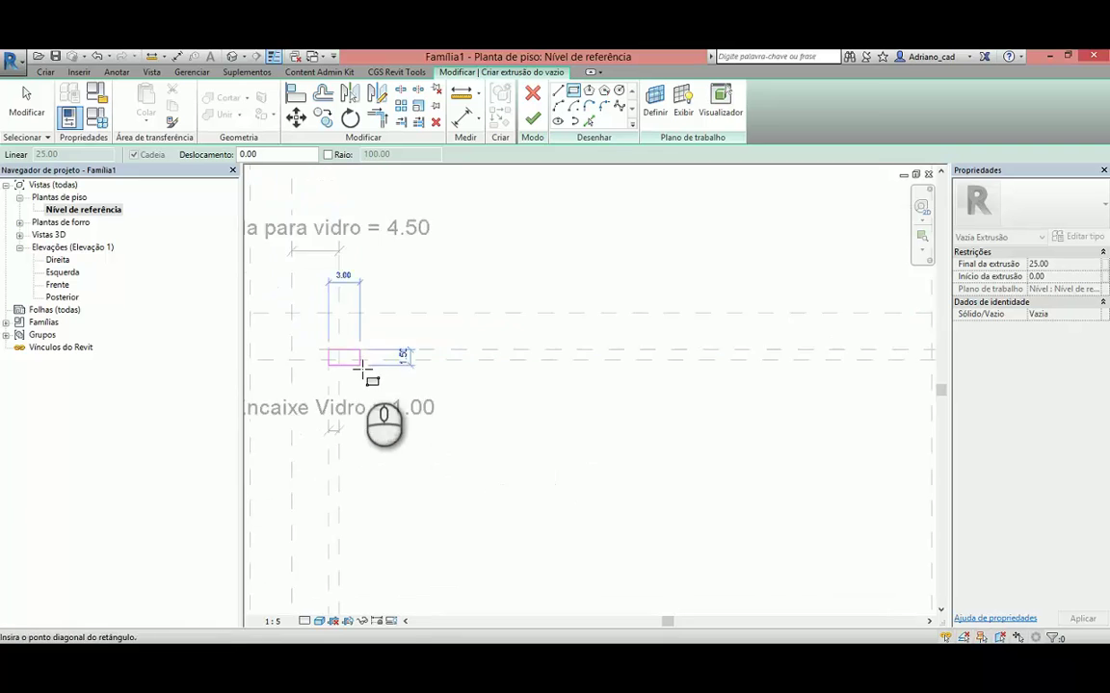
{"action": "scroll", "coordinate": [628, 455], "scroll_direction": "up", "scroll_amount": 3}
{"action": "scroll", "coordinate": [621, 451], "scroll_direction": "up", "scroll_amount": 5}
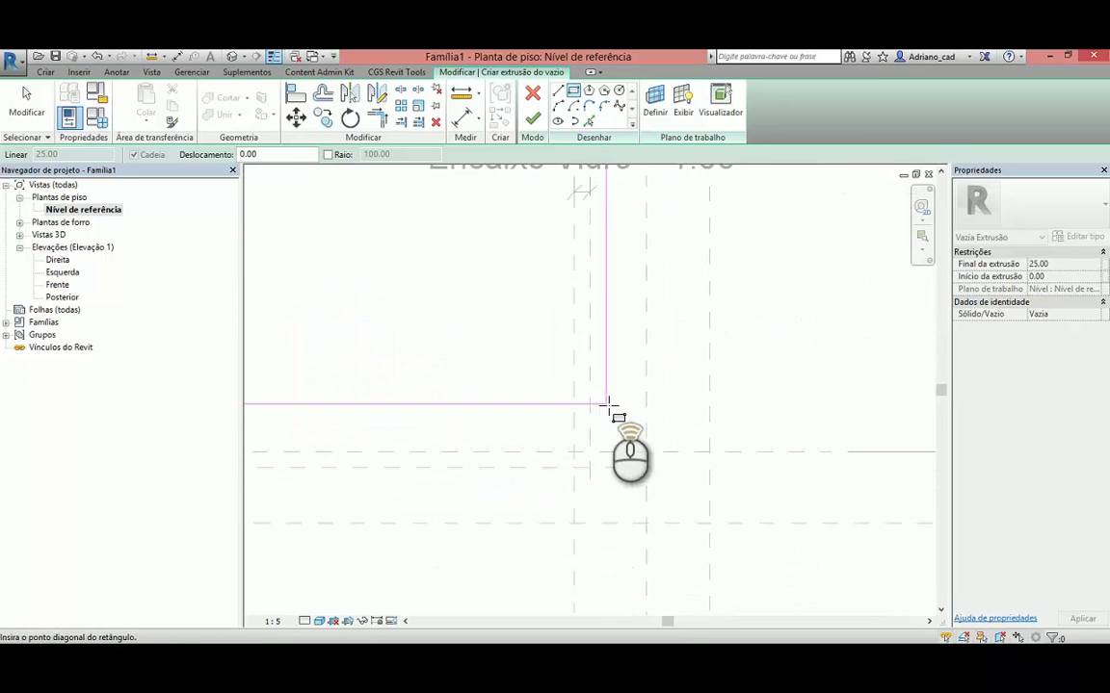
{"action": "left_click", "coordinate": [582, 520]}
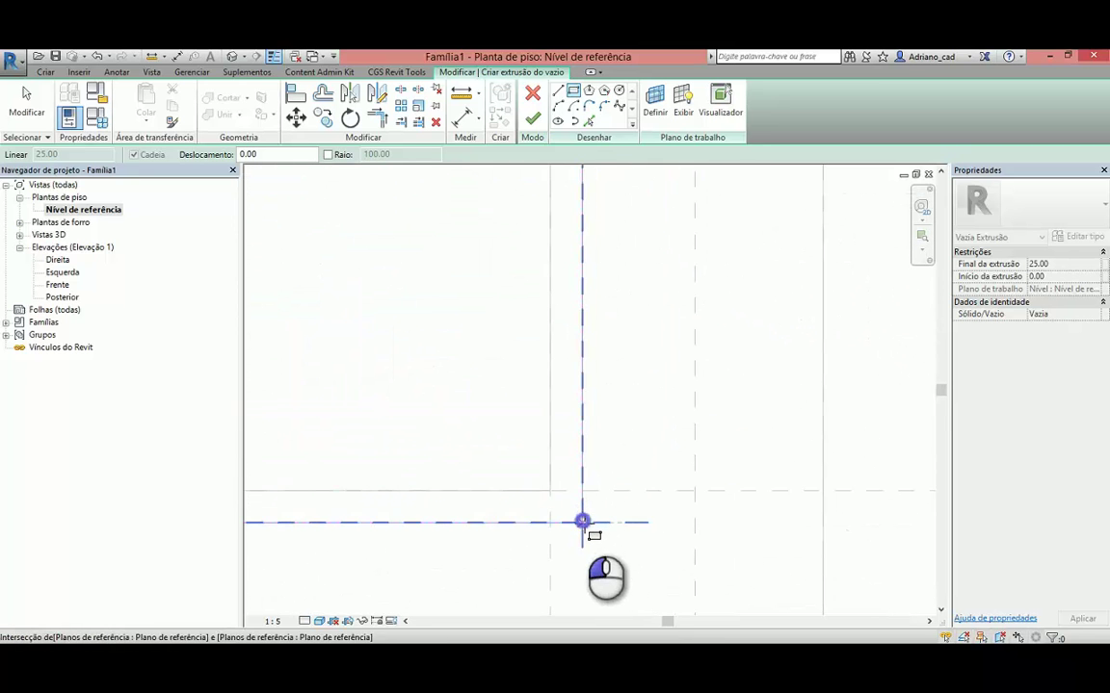
Lock the rectangle's four sides to the Encaixe Vidro reference planes and finish the void extrusion sketch.
{"action": "scroll", "coordinate": [594, 520], "scroll_direction": "down", "scroll_amount": 2}
{"action": "left_click", "coordinate": [570, 405]}
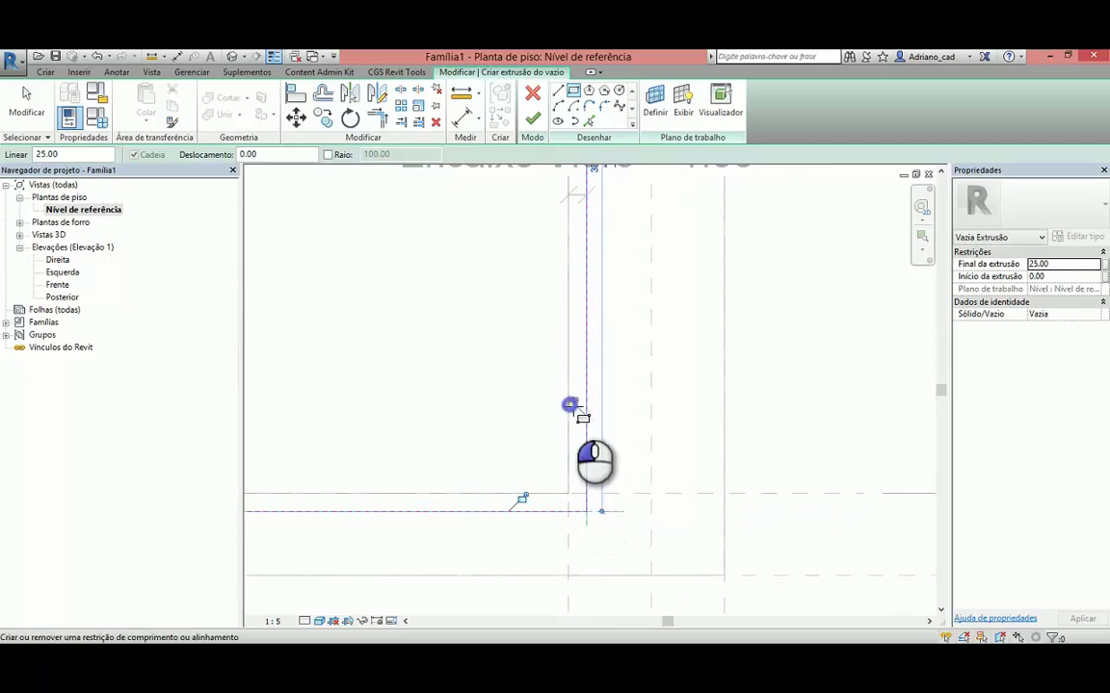
{"action": "left_click", "coordinate": [524, 497]}
{"action": "scroll", "coordinate": [534, 447], "scroll_direction": "down", "scroll_amount": 3}
{"action": "middle_click_drag", "start_coordinate": [503, 429], "coordinate": [637, 516]}
{"action": "middle_click_drag", "start_coordinate": [441, 404], "coordinate": [689, 443]}
{"action": "left_click", "coordinate": [535, 344]}
{"action": "scroll", "coordinate": [528, 426], "scroll_direction": "down", "scroll_amount": 3}
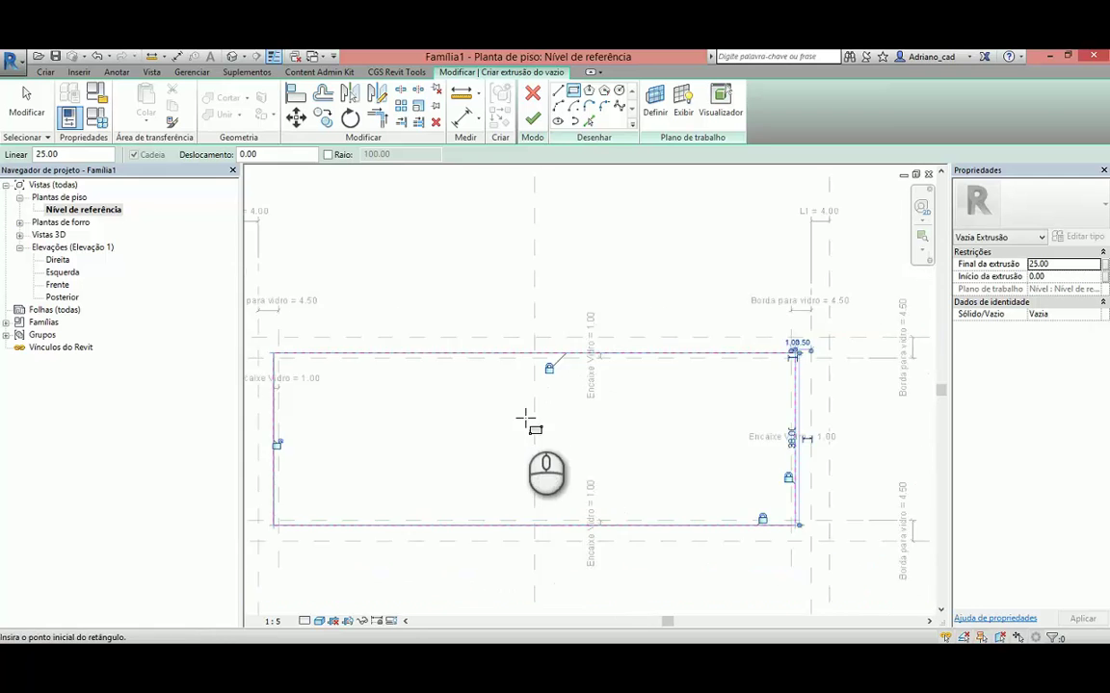
{"action": "scroll", "coordinate": [435, 387], "scroll_direction": "up", "scroll_amount": 4}
{"action": "left_click", "coordinate": [432, 384]}
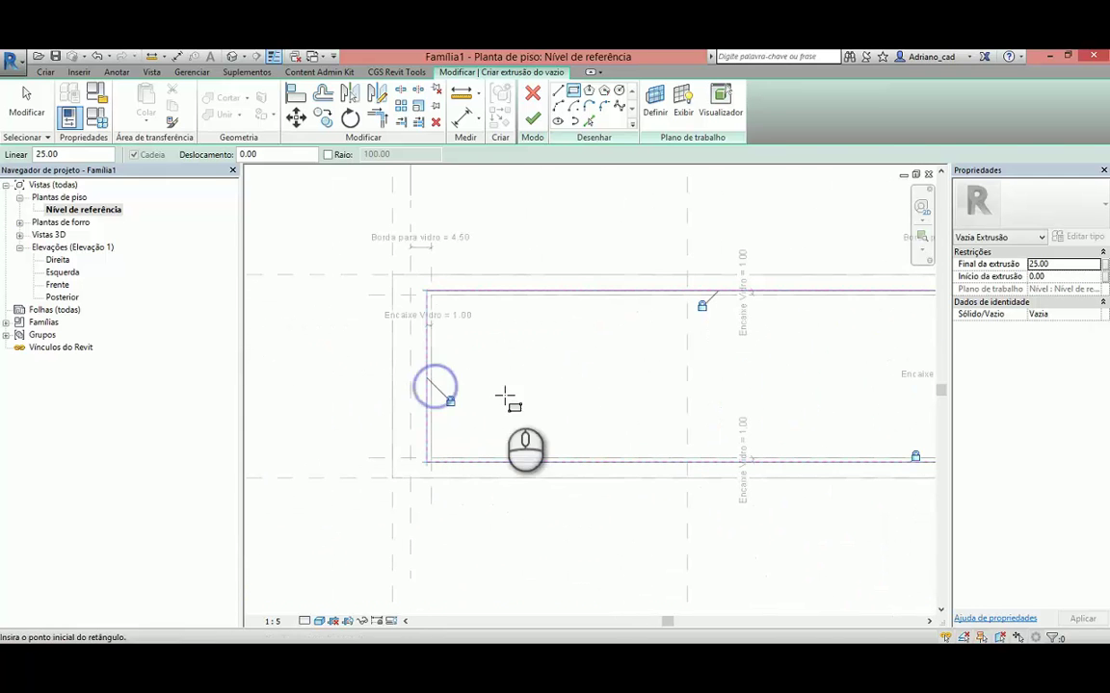
{"action": "scroll", "coordinate": [520, 405], "scroll_direction": "down", "scroll_amount": 3}
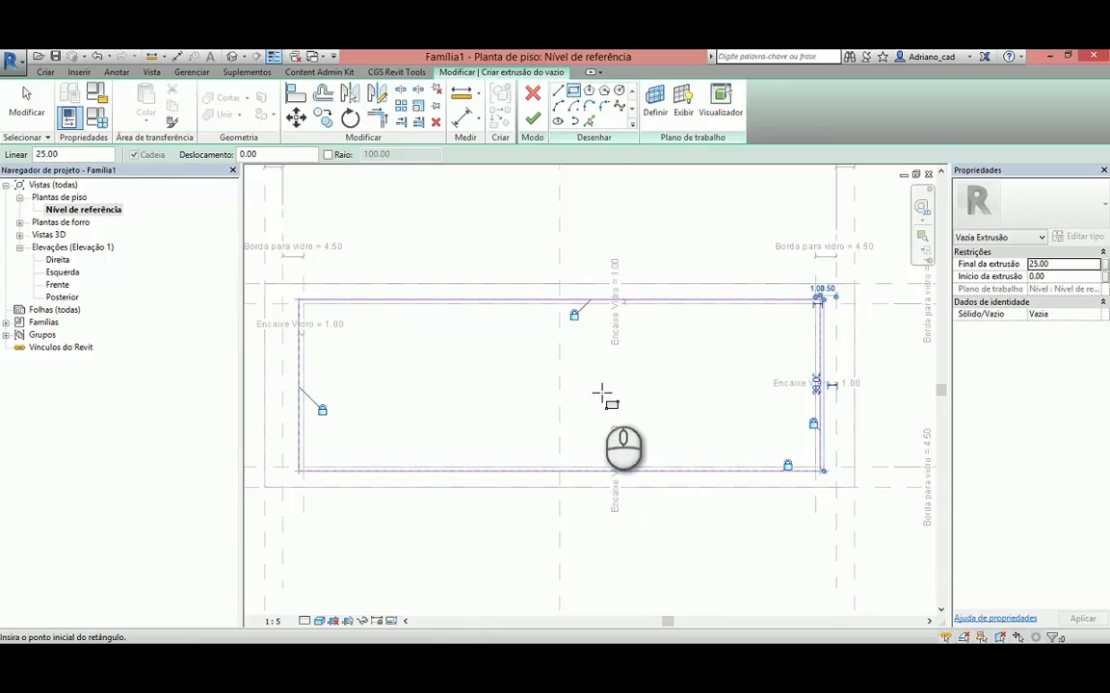
{"action": "left_click", "coordinate": [532, 120]}
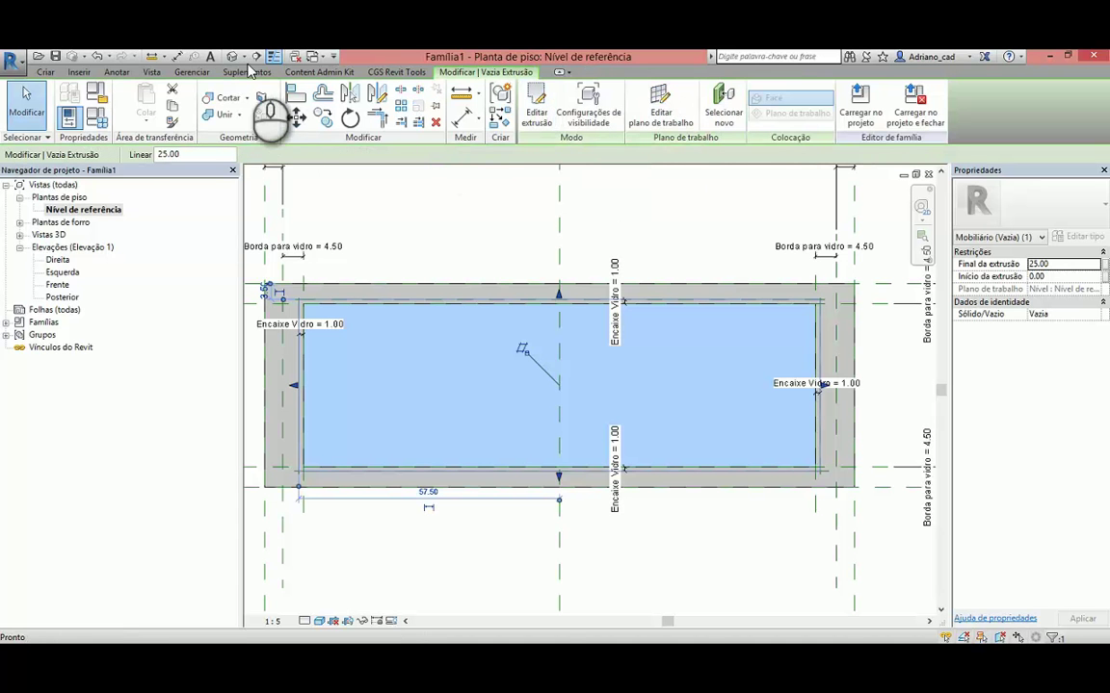
Raise the void extrusion's upper face in the 3D view to a height of about 50.
{"action": "left_click", "coordinate": [237, 56]}
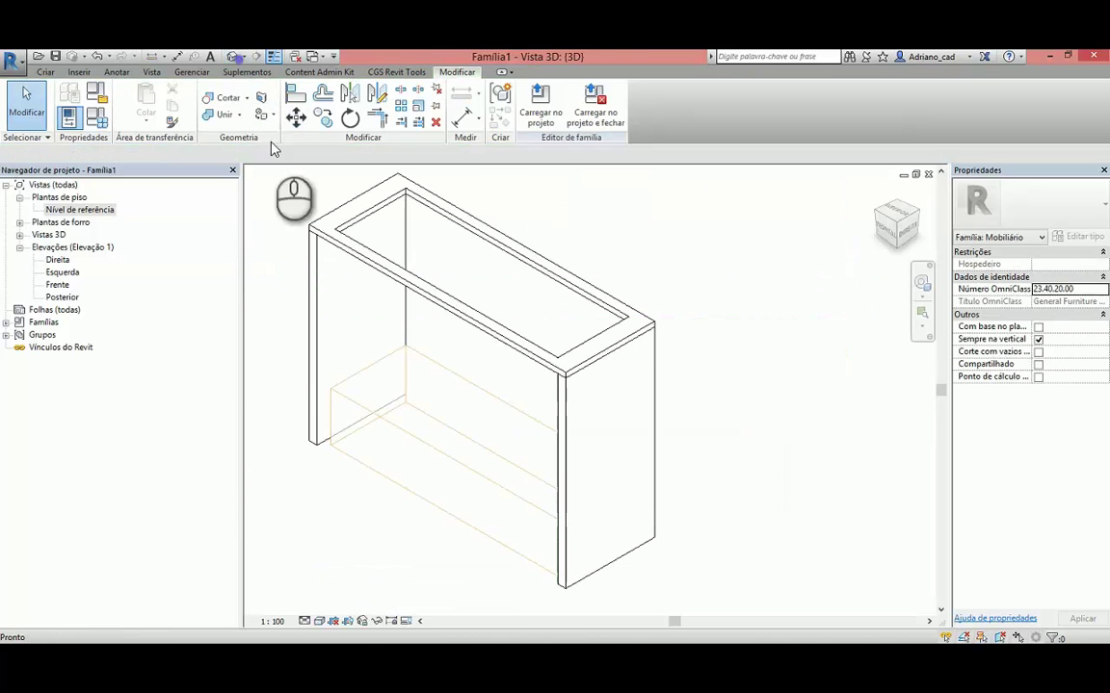
{"action": "left_click", "coordinate": [471, 369]}
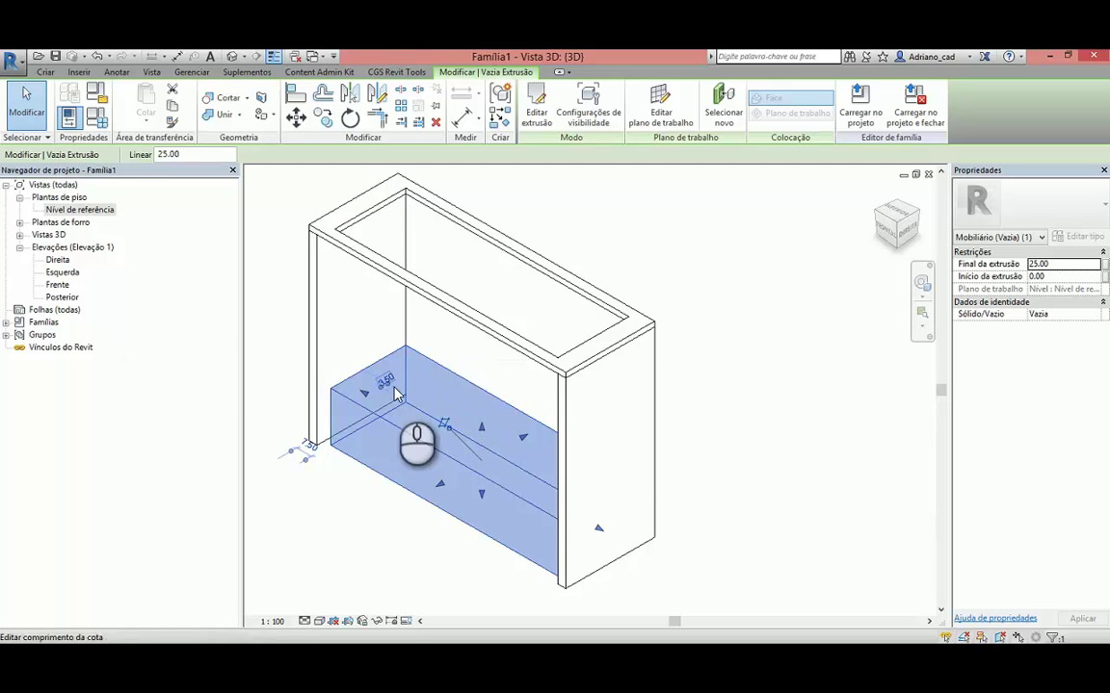
{"action": "middle_click_drag", "start_coordinate": [396, 386], "coordinate": [441, 411]}
{"action": "left_click_drag", "start_coordinate": [526, 457], "coordinate": [520, 408]}
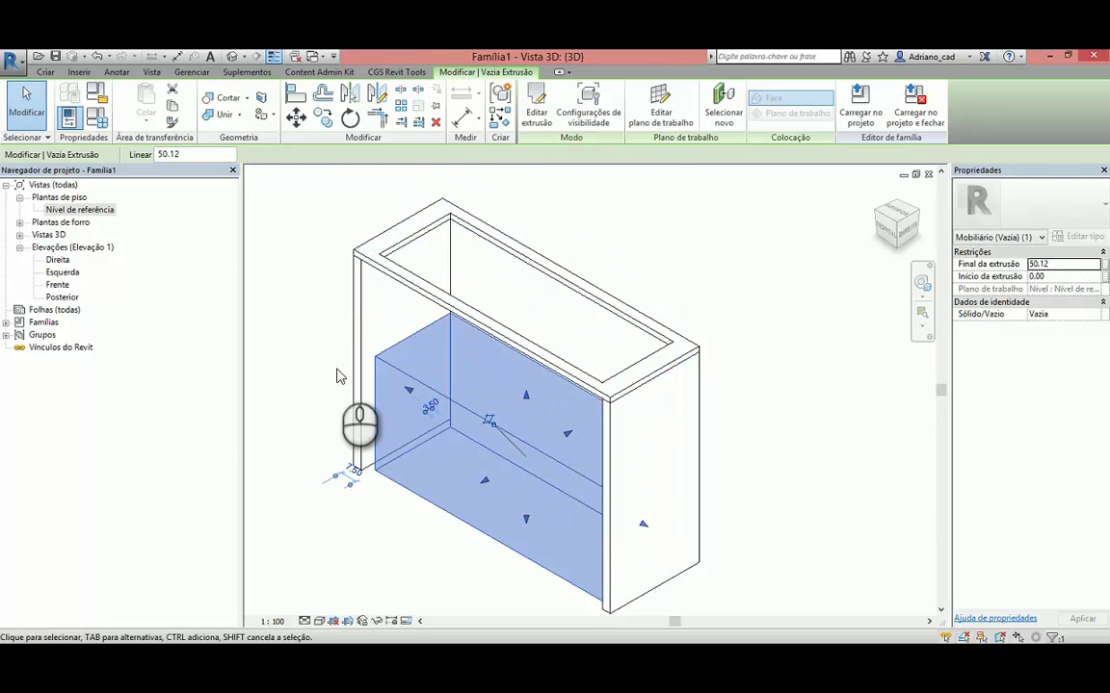
In the front elevation, draw a horizontal reference plane within the tabletop's thickness across the full table width.
{"action": "double_click", "coordinate": [57, 285]}
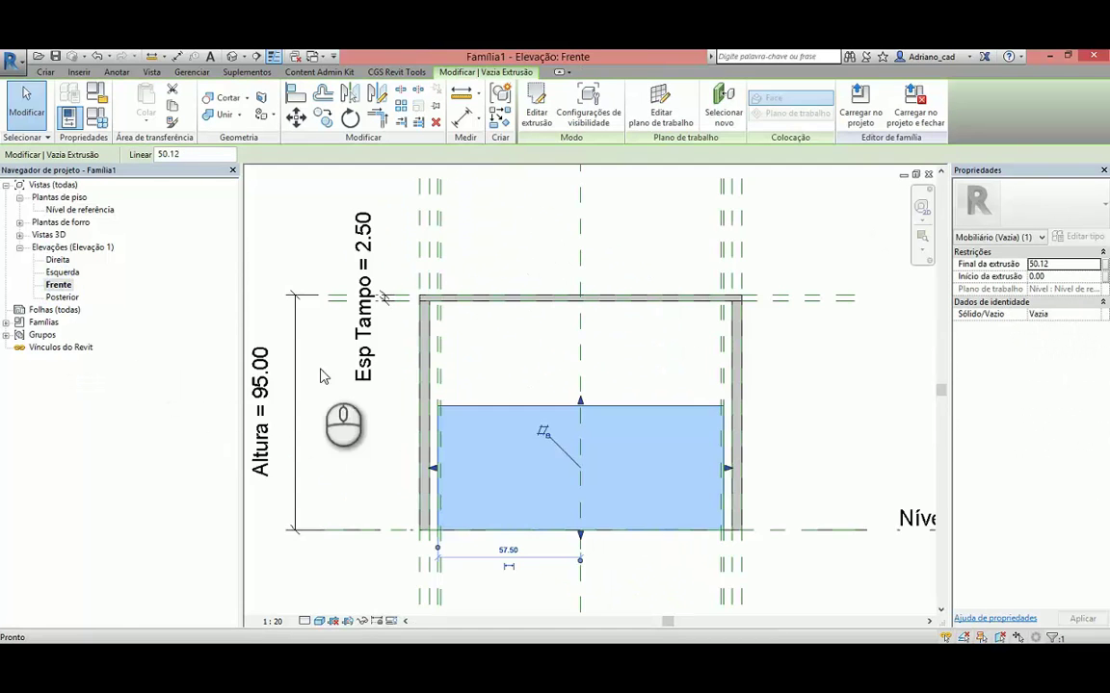
{"action": "left_click", "coordinate": [523, 382]}
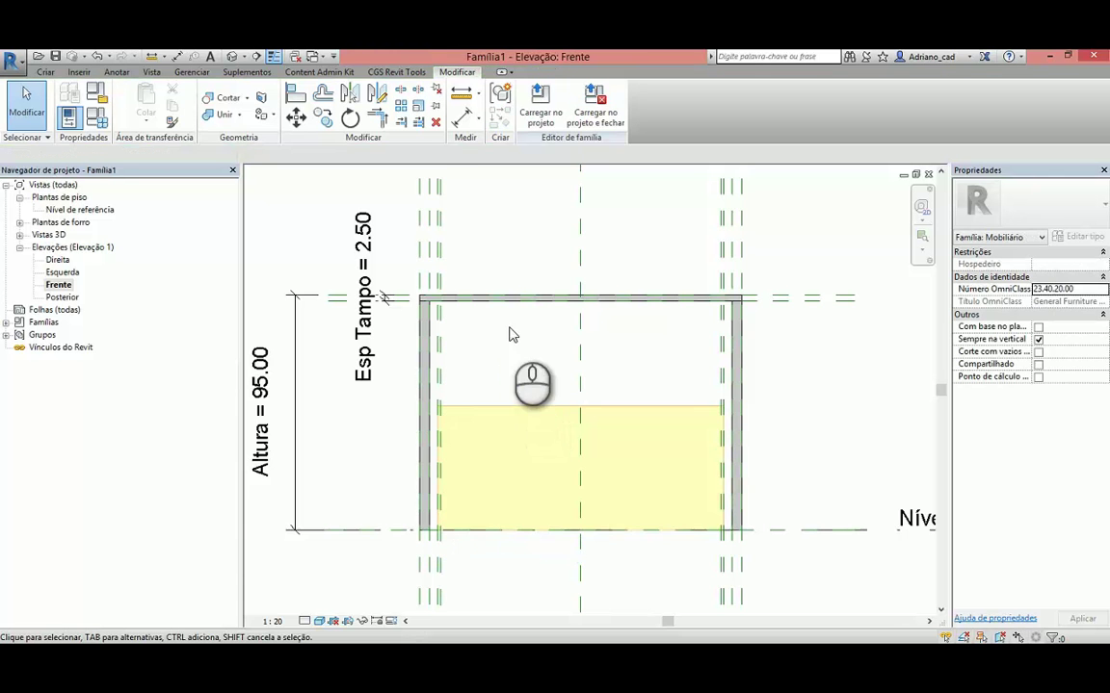
{"action": "scroll", "coordinate": [511, 334], "scroll_direction": "up", "scroll_amount": 1}
{"action": "scroll", "coordinate": [499, 374], "scroll_direction": "up", "scroll_amount": 1}
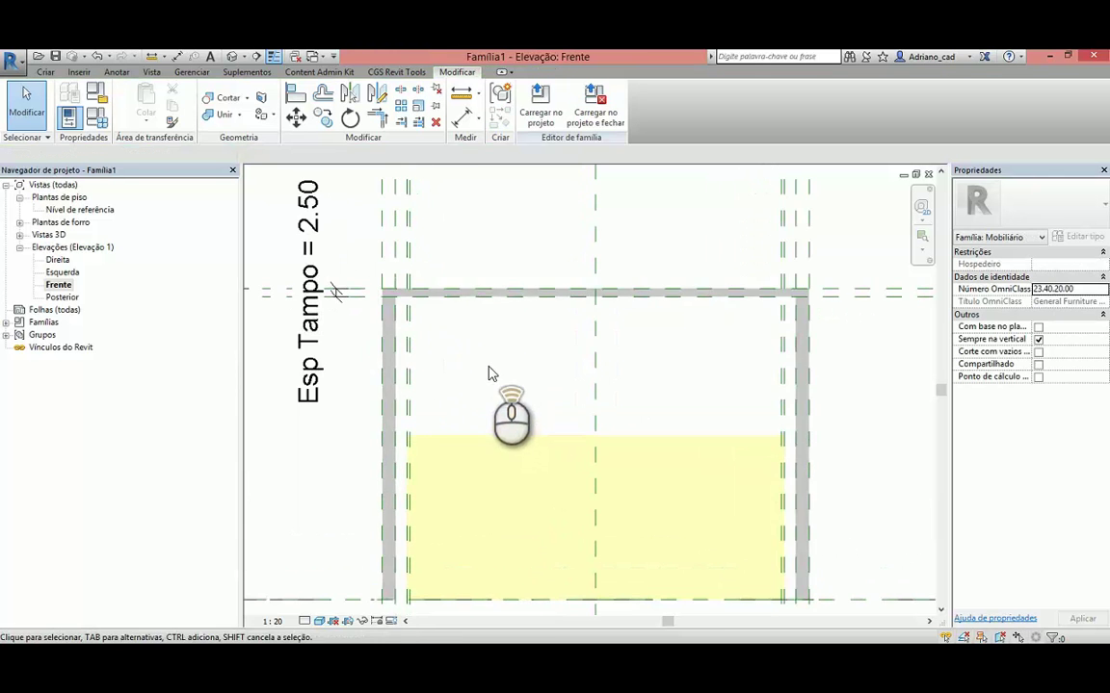
{"action": "scroll", "coordinate": [472, 265], "scroll_direction": "up", "scroll_amount": 2}
{"action": "middle_click_drag", "start_coordinate": [472, 265], "coordinate": [445, 248]}
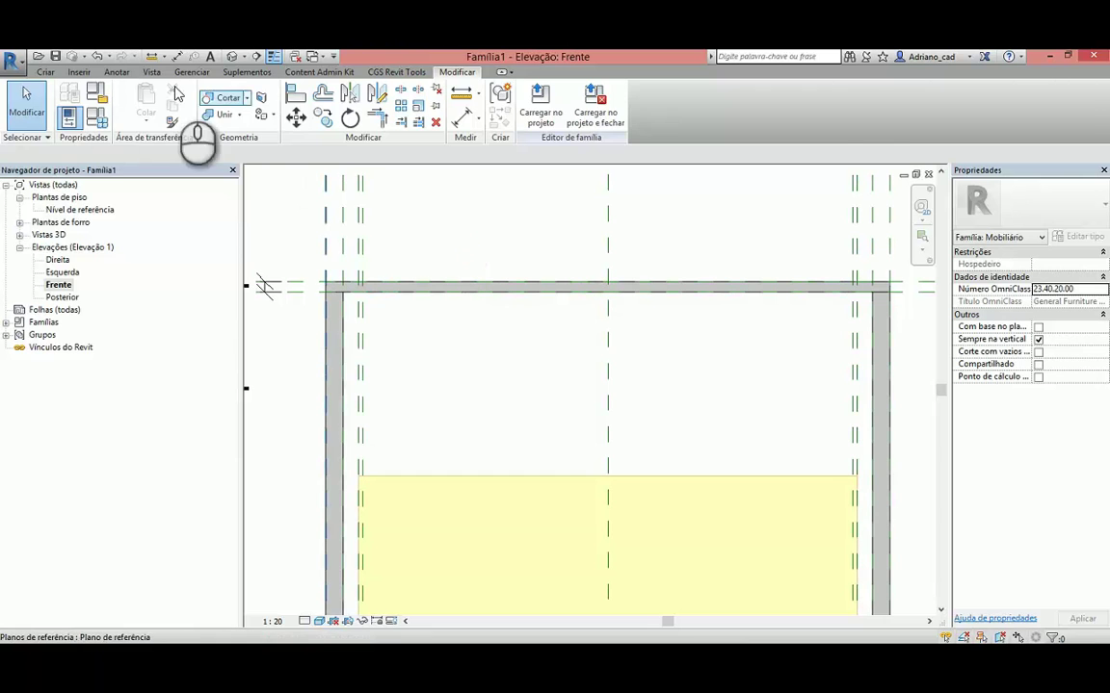
{"action": "left_click", "coordinate": [45, 73]}
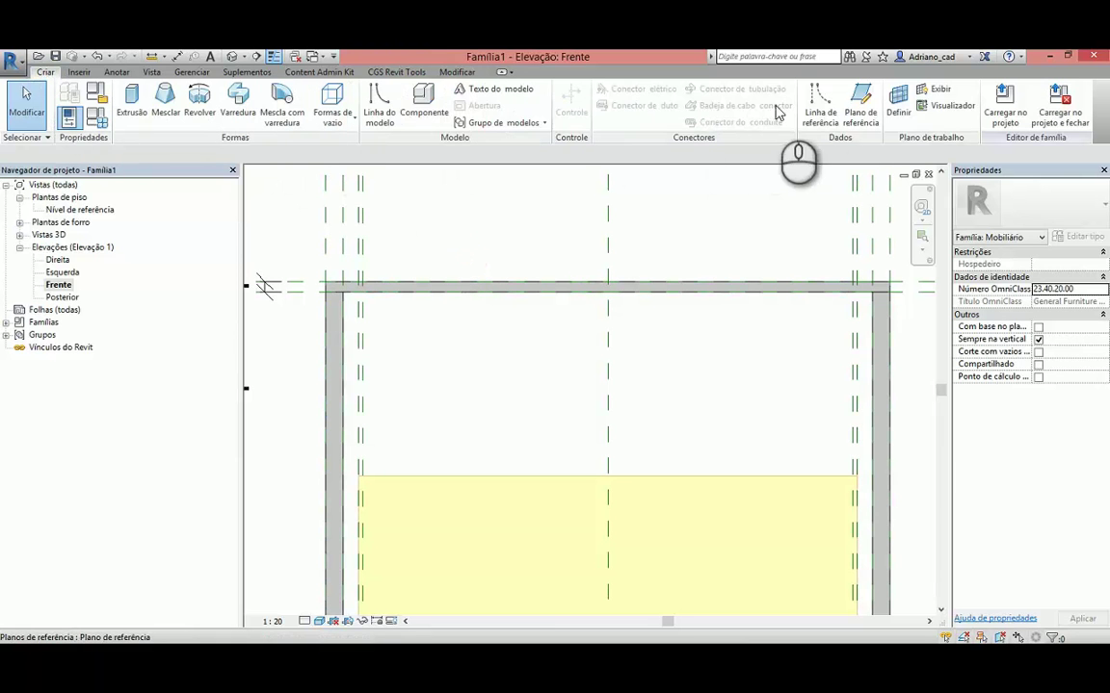
{"action": "left_click", "coordinate": [860, 108]}
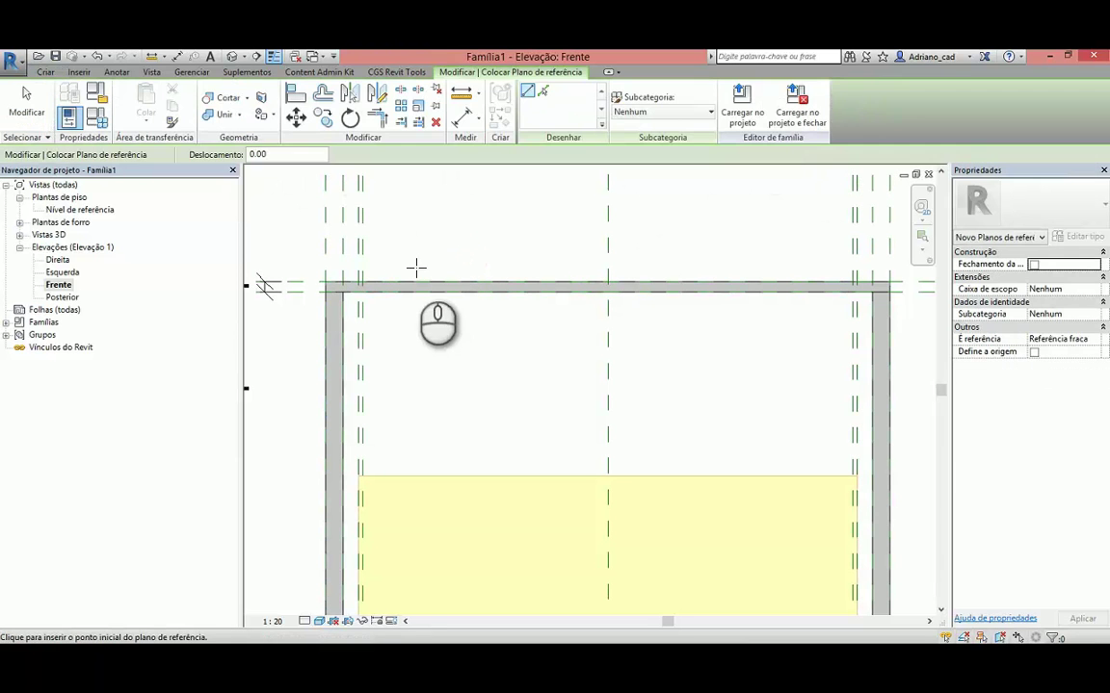
{"action": "scroll", "coordinate": [376, 286], "scroll_direction": "up", "scroll_amount": 2}
{"action": "left_click", "coordinate": [272, 294]}
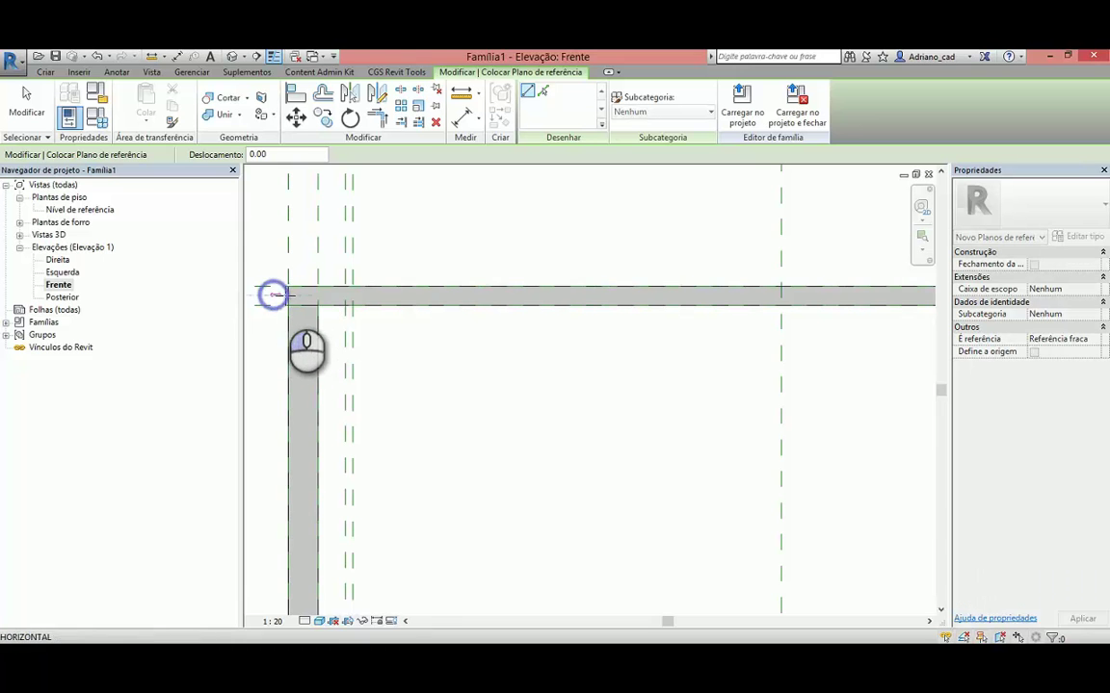
{"action": "scroll", "coordinate": [315, 294], "scroll_direction": "down", "scroll_amount": 3}
{"action": "middle_click_drag", "start_coordinate": [533, 295], "coordinate": [323, 310]}
{"action": "scroll", "coordinate": [865, 302], "scroll_direction": "up", "scroll_amount": 2}
{"action": "scroll", "coordinate": [761, 309], "scroll_direction": "up", "scroll_amount": 2}
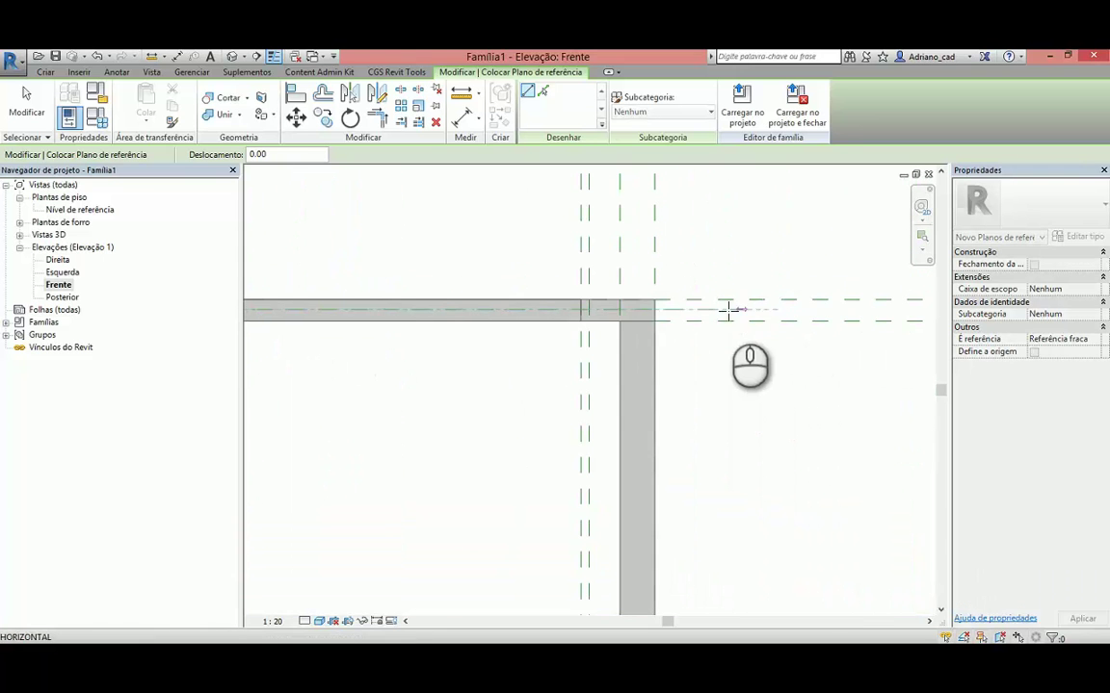
{"action": "left_click", "coordinate": [679, 309]}
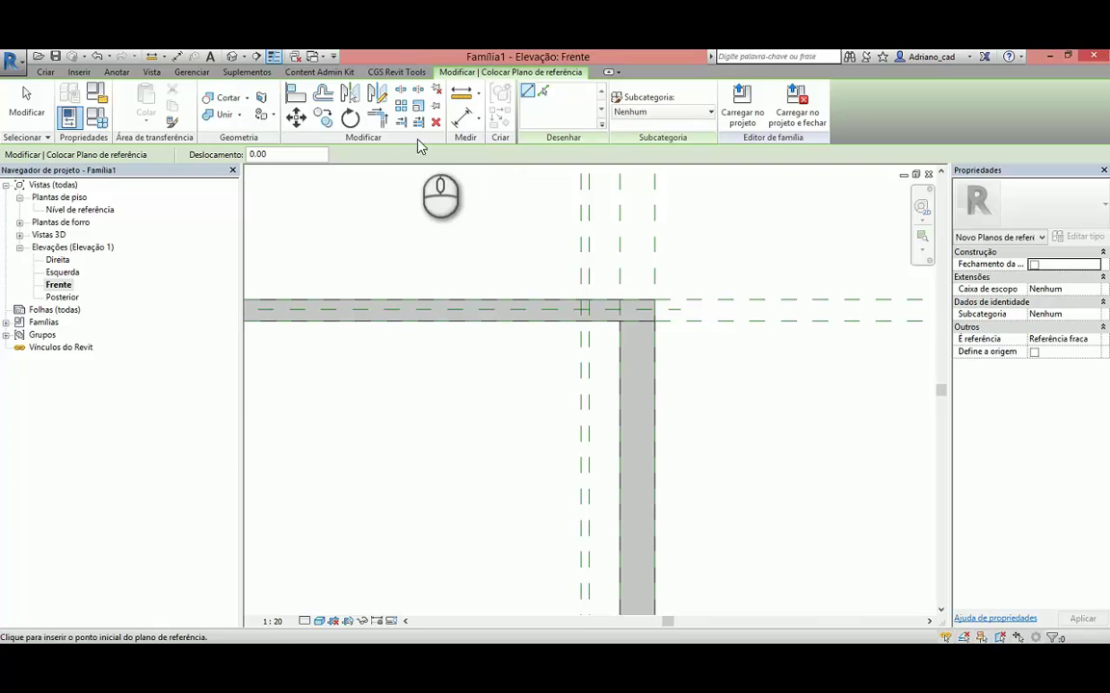
Add an aligned dimension between the tabletop's upper reference plane and the new horizontal plane, and end dimensioning.
{"action": "left_click", "coordinate": [463, 121]}
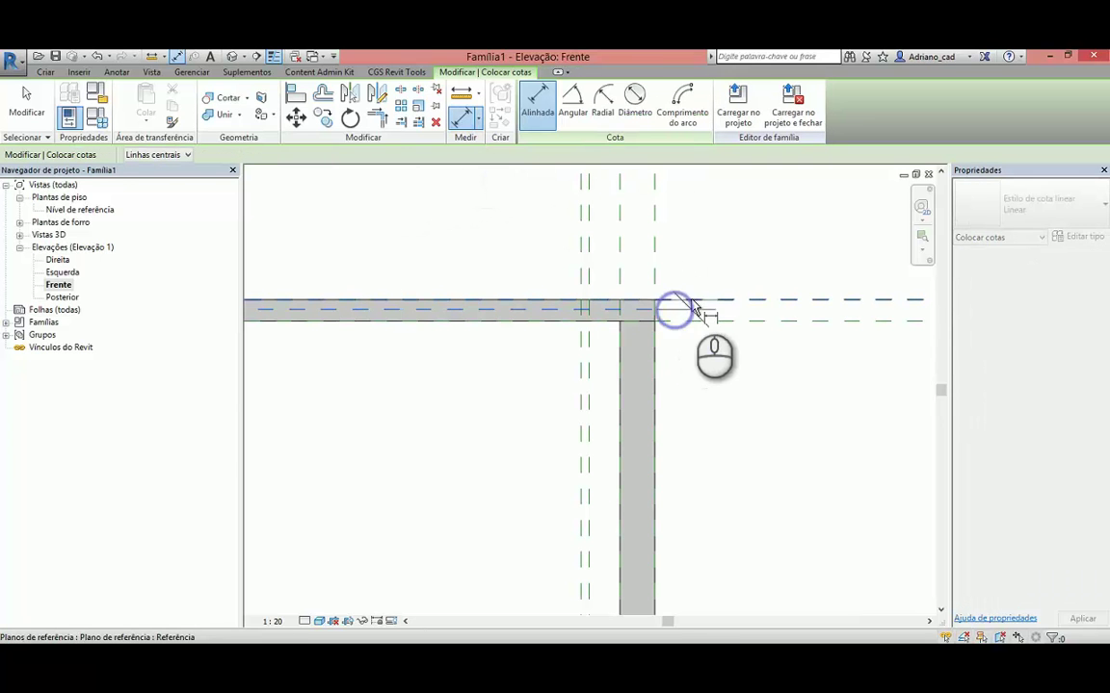
{"action": "left_click", "coordinate": [698, 310]}
{"action": "left_click", "coordinate": [777, 257]}
{"action": "key", "text": "Escape"}
{"action": "key", "text": "Escape"}
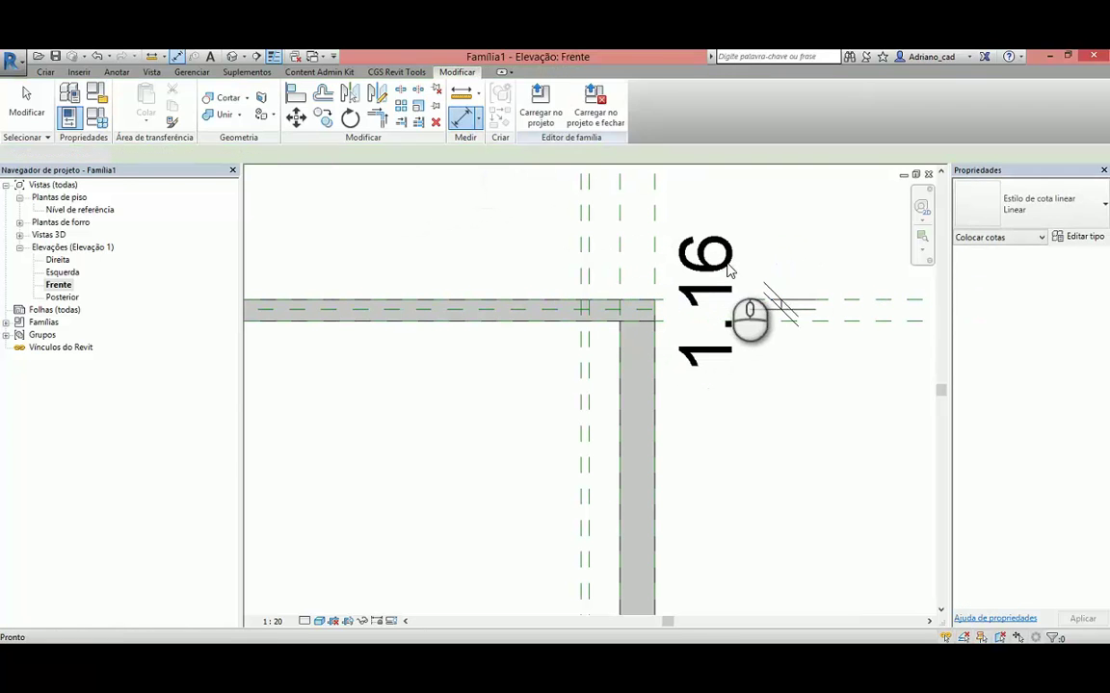
Label the new dimension with a new family type parameter named Esp Vidro, set its value to 1 and deselect it.
{"action": "left_click", "coordinate": [729, 260]}
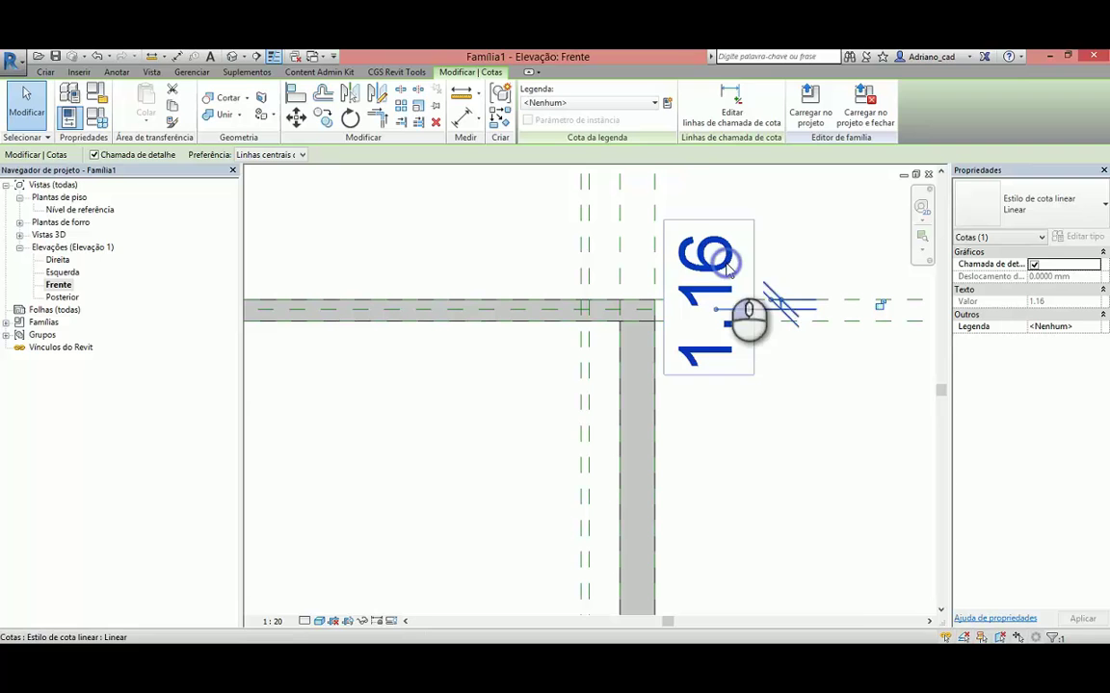
{"action": "left_click", "coordinate": [670, 107]}
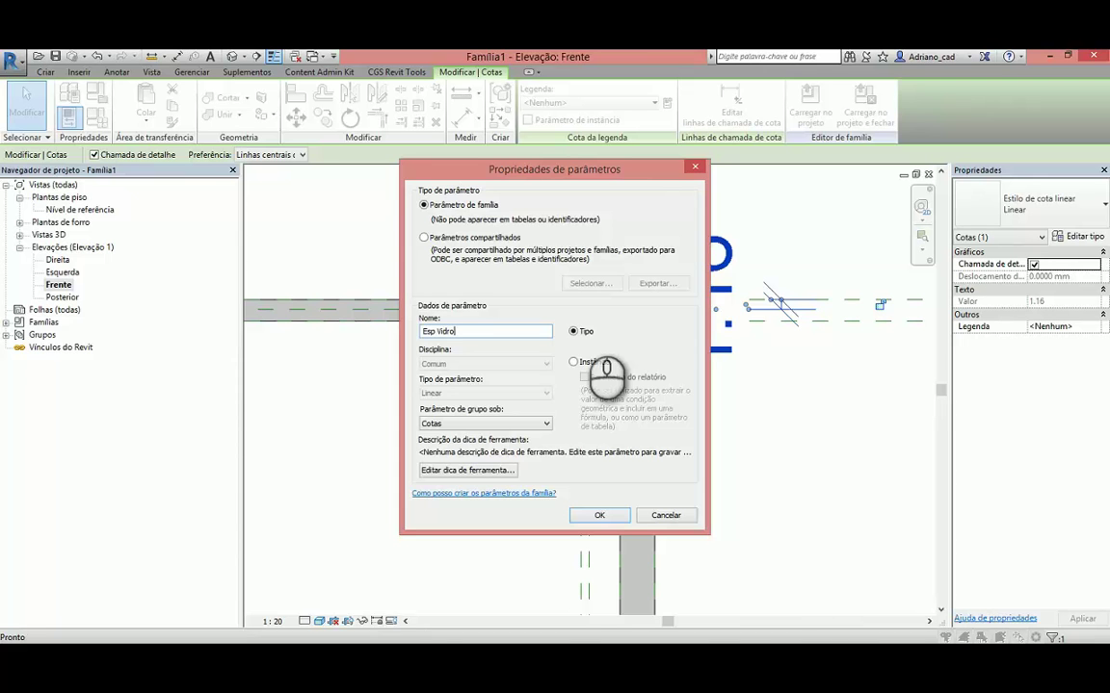
{"action": "key", "text": "Return"}
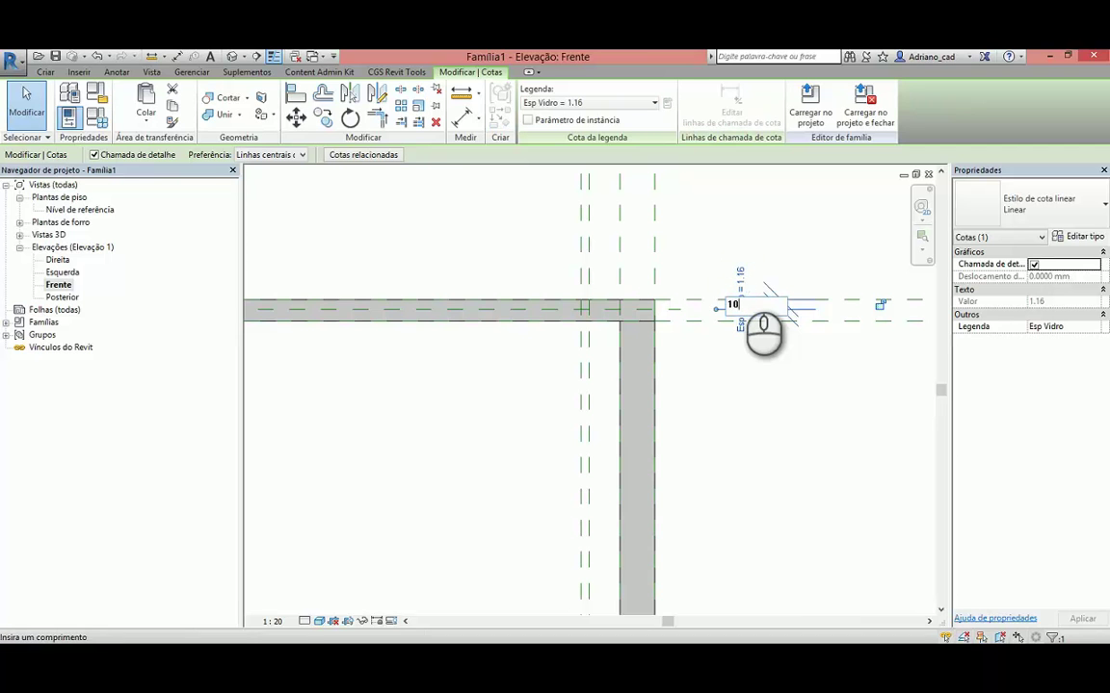
{"action": "key", "text": "Return"}
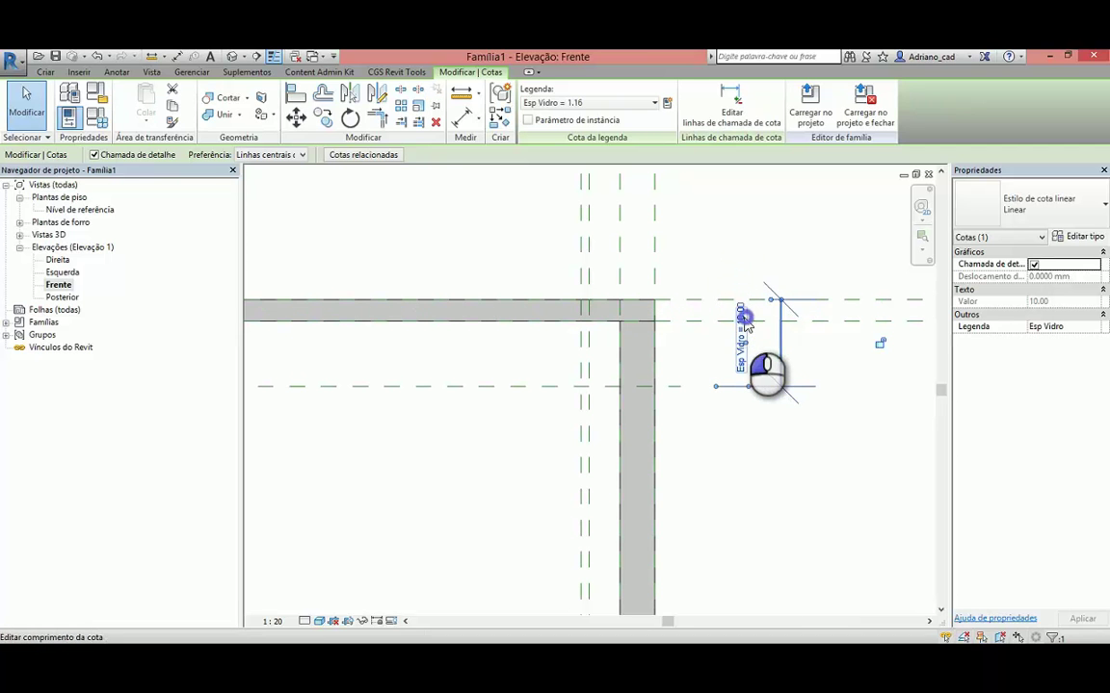
{"action": "left_click", "coordinate": [746, 324]}
{"action": "type", "text": "1"}
{"action": "key", "text": "Return"}
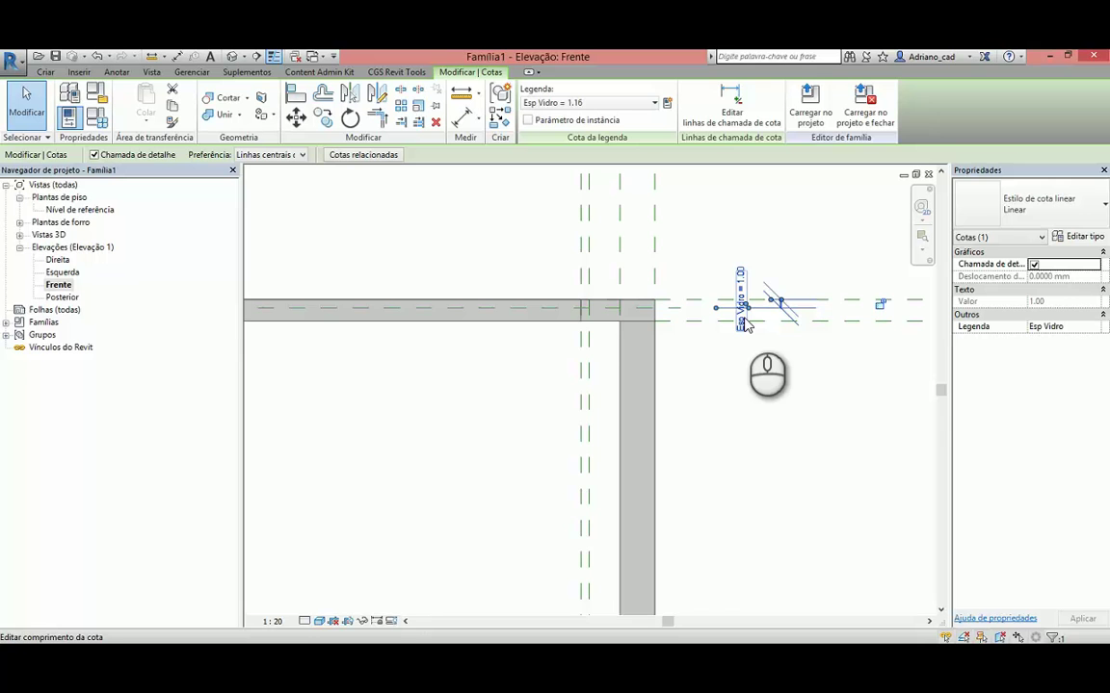
{"action": "scroll", "coordinate": [724, 390], "scroll_direction": "down", "scroll_amount": 6}
{"action": "middle_click_drag", "start_coordinate": [712, 514], "coordinate": [716, 459]}
{"action": "left_click", "coordinate": [715, 458]}
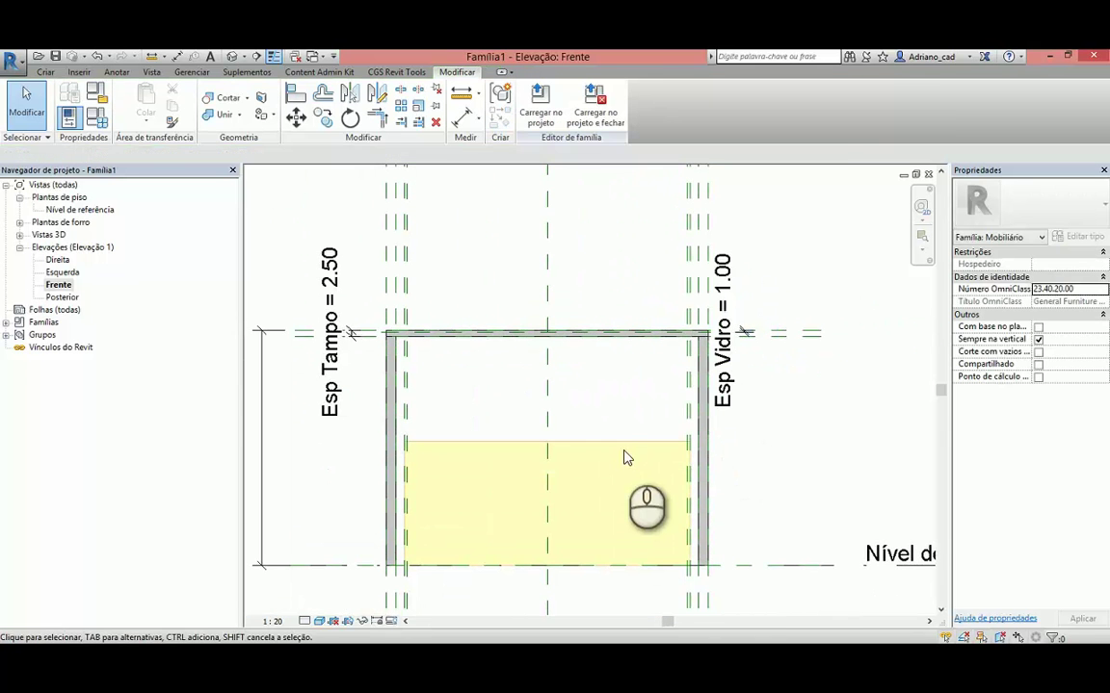
Stretch the void extrusion's top to the tabletop's upper plane at 95 and lock it, and its base to the Esp Vidro plane at 94.
{"action": "left_click", "coordinate": [625, 452]}
{"action": "left_click_drag", "start_coordinate": [547, 424], "coordinate": [866, 328]}
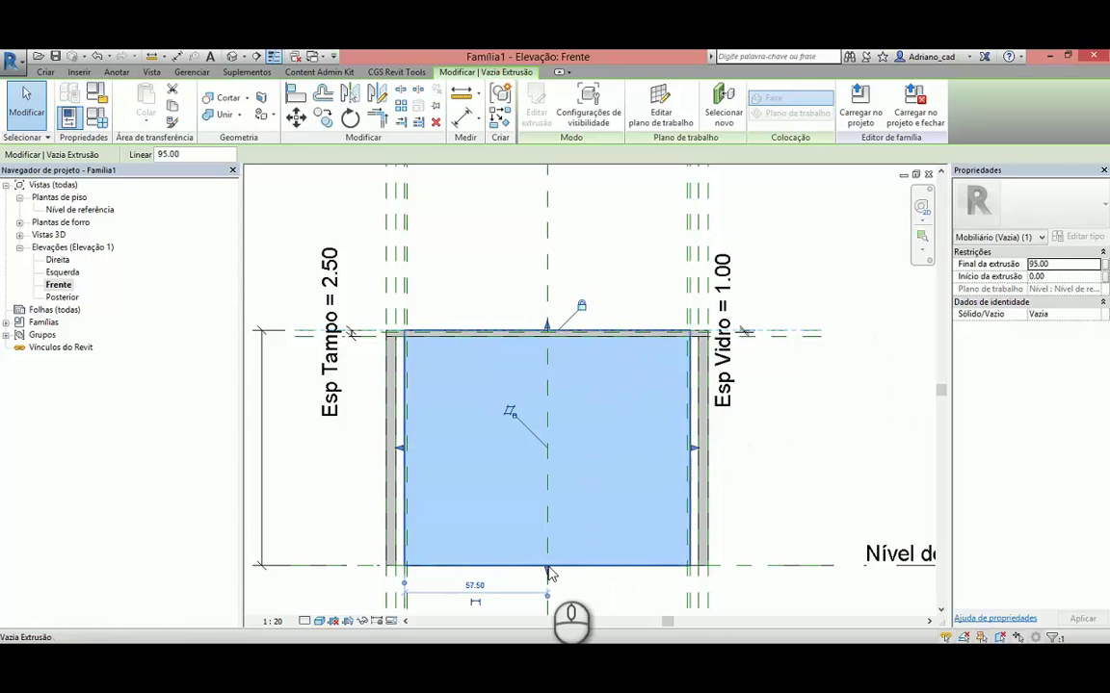
{"action": "left_click_drag", "start_coordinate": [549, 574], "coordinate": [688, 374]}
{"action": "scroll", "coordinate": [598, 360], "scroll_direction": "up", "scroll_amount": 3}
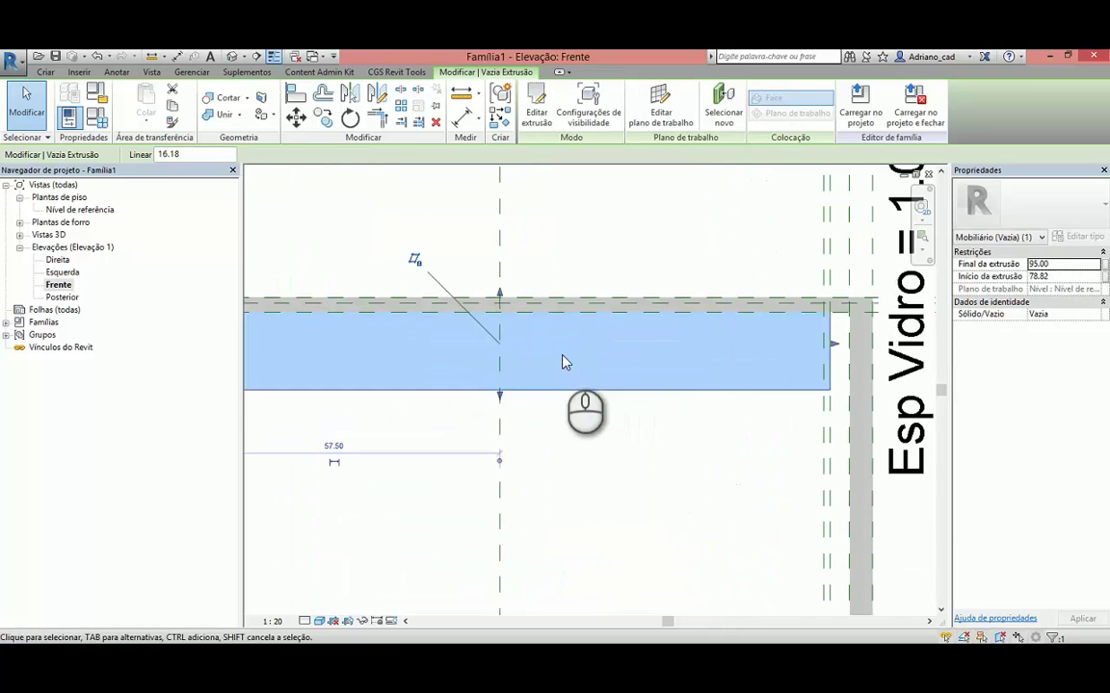
{"action": "middle_click_drag", "start_coordinate": [562, 355], "coordinate": [707, 414]}
{"action": "left_click_drag", "start_coordinate": [610, 433], "coordinate": [625, 347]}
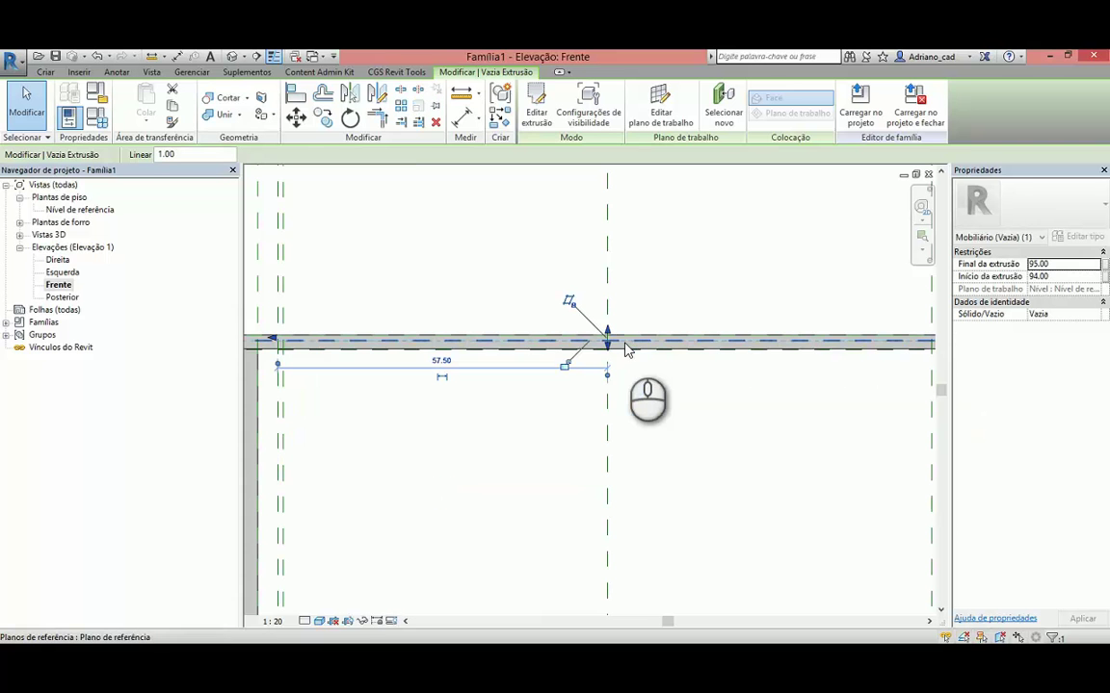
Lock the void extrusion's base to the Esp Vidro plane, and cut the tabletop with the void in the 3D view.
{"action": "left_click", "coordinate": [566, 366]}
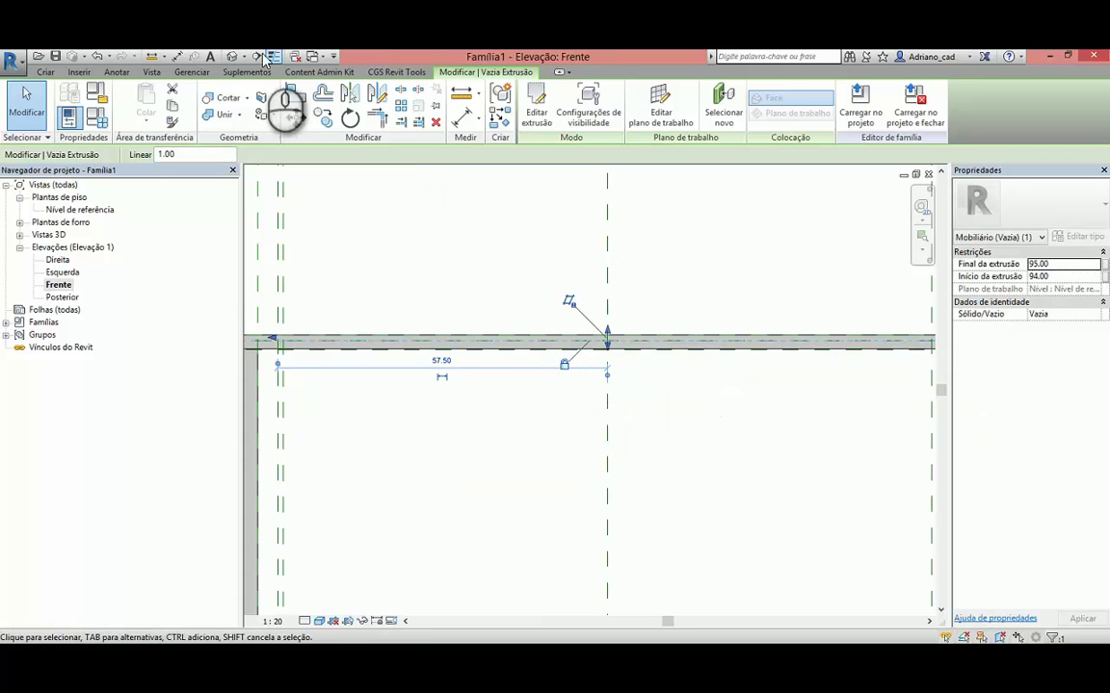
{"action": "left_click", "coordinate": [238, 58]}
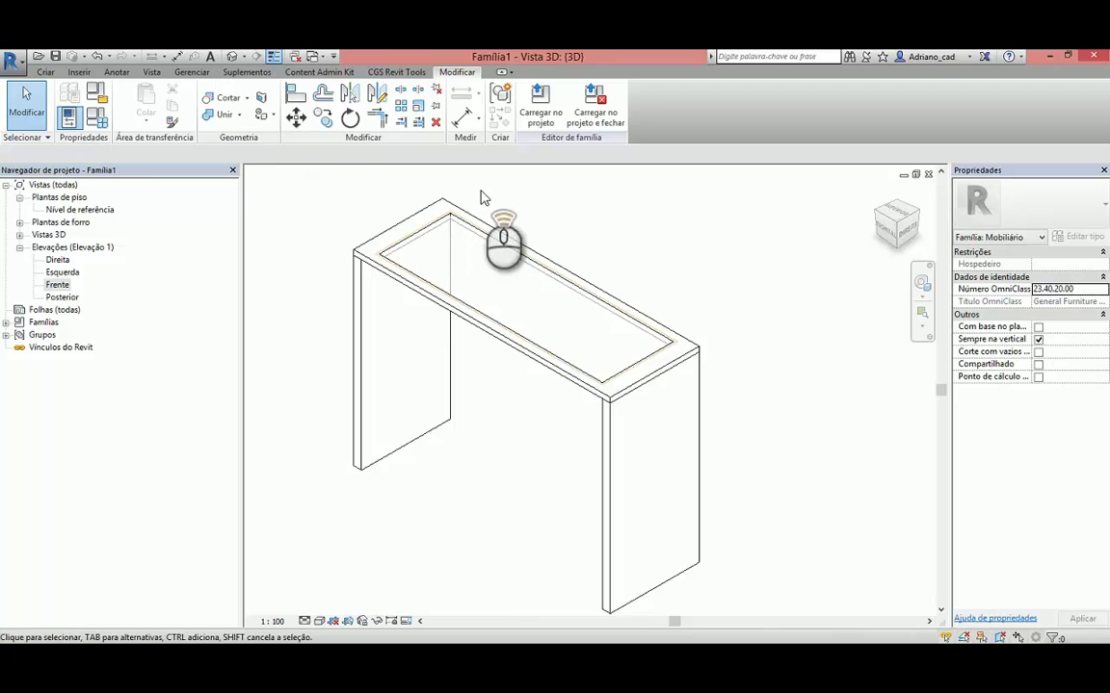
{"action": "scroll", "coordinate": [476, 192], "scroll_direction": "up", "scroll_amount": 5}
{"action": "middle_click_drag", "start_coordinate": [445, 205], "coordinate": [629, 207]}
{"action": "left_click", "coordinate": [627, 226]}
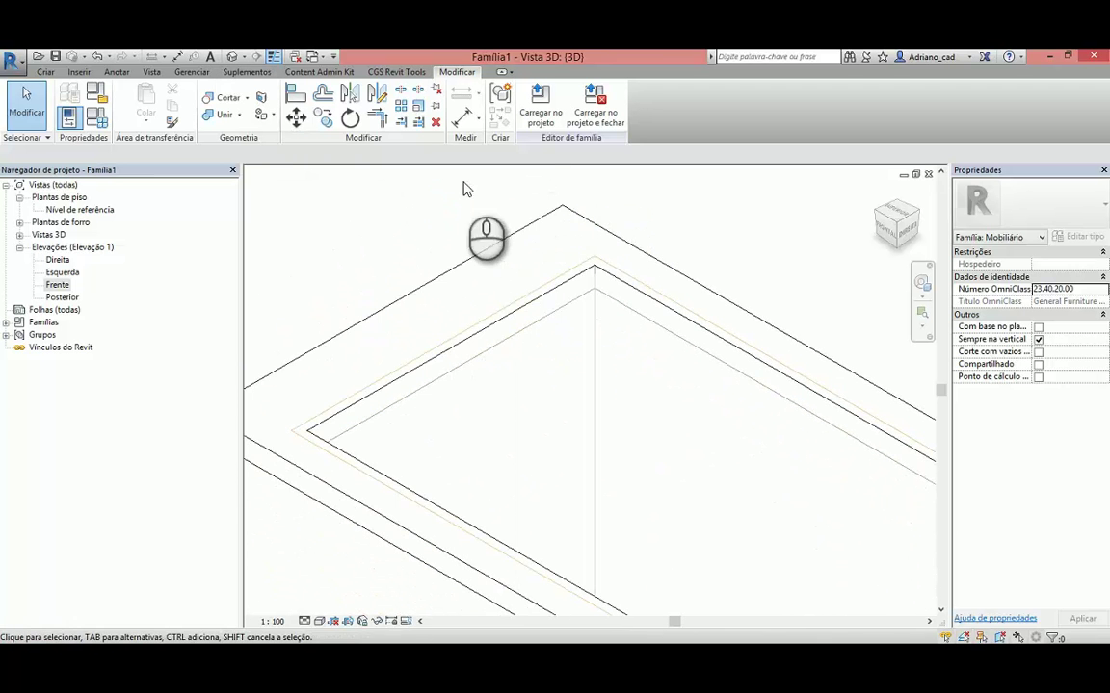
{"action": "left_click", "coordinate": [222, 100]}
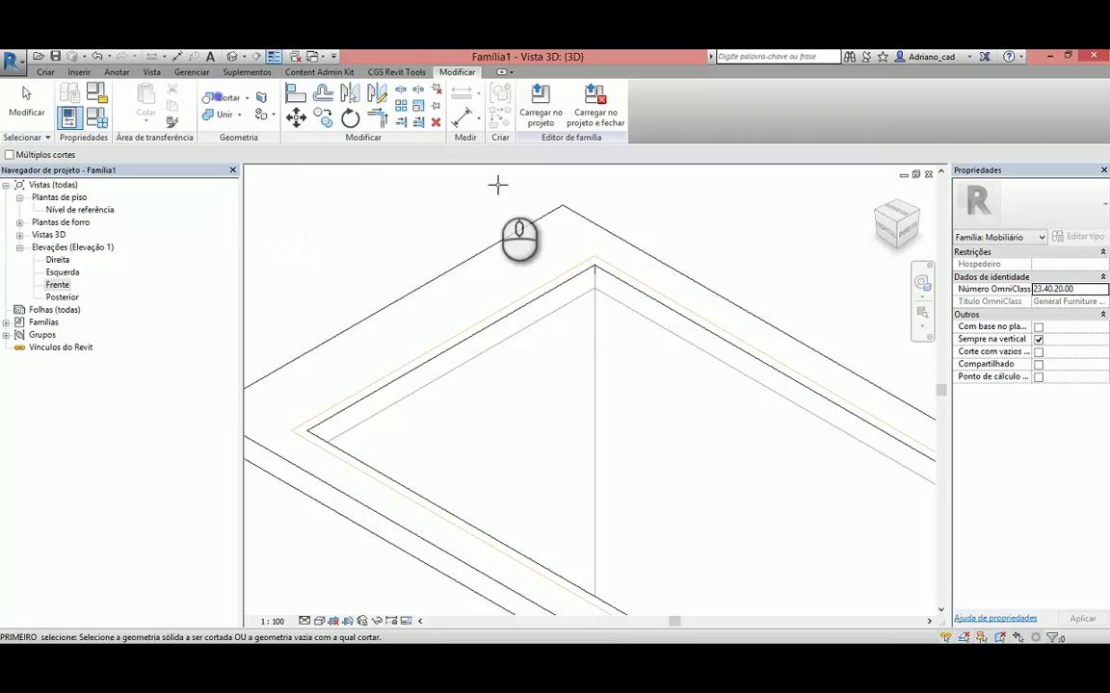
{"action": "left_click", "coordinate": [591, 257]}
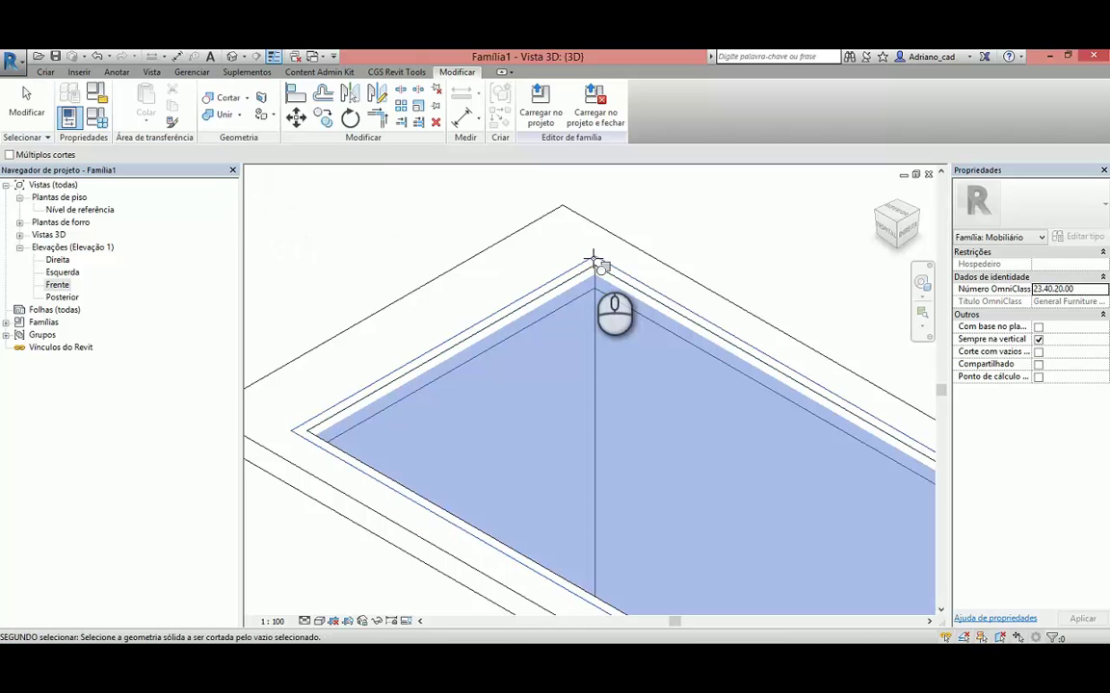
{"action": "left_click", "coordinate": [647, 248]}
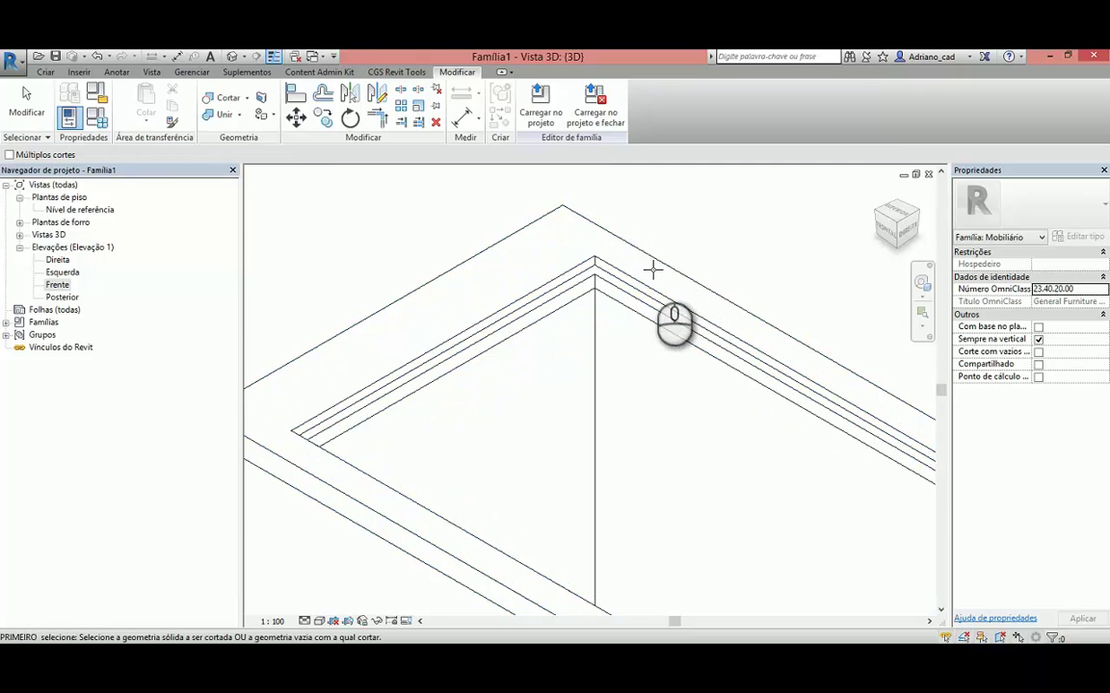
{"action": "scroll", "coordinate": [653, 271], "scroll_direction": "up", "scroll_amount": 2}
{"action": "key", "text": "Escape"}
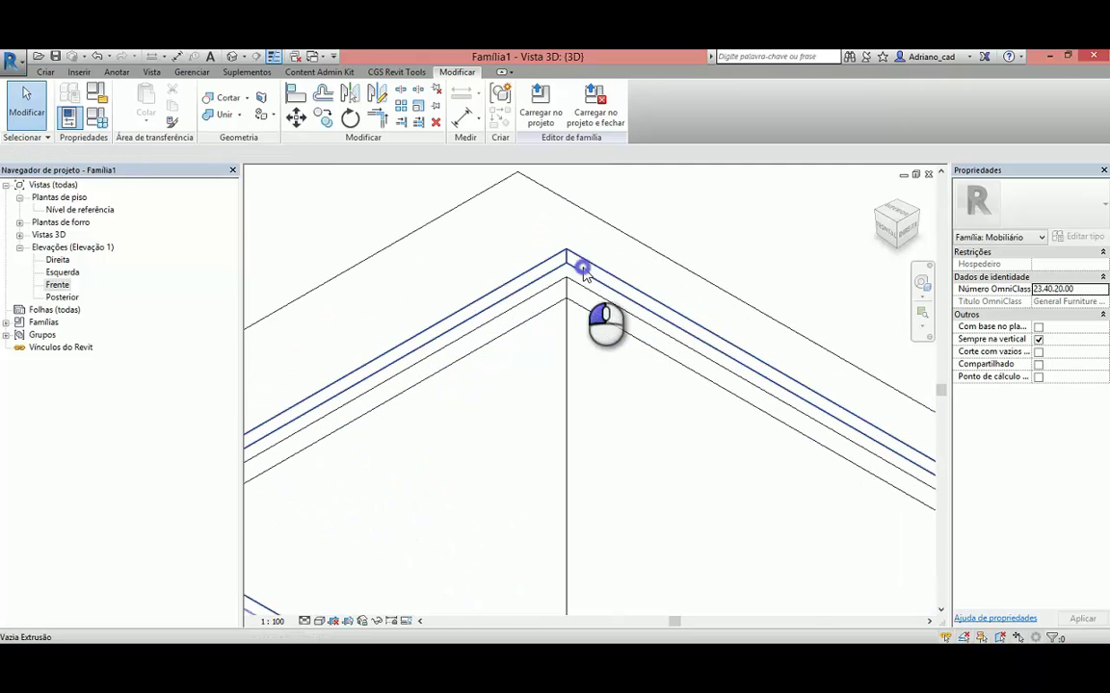
{"action": "left_click", "coordinate": [584, 276]}
{"action": "key", "text": "Escape"}
Set the family's Profundidade parameter to 50 and apply it to the table.
{"action": "middle_click_drag", "start_coordinate": [586, 302], "coordinate": [502, 283], "text": "shift"}
{"action": "scroll", "coordinate": [547, 395], "scroll_direction": "down", "scroll_amount": 2}
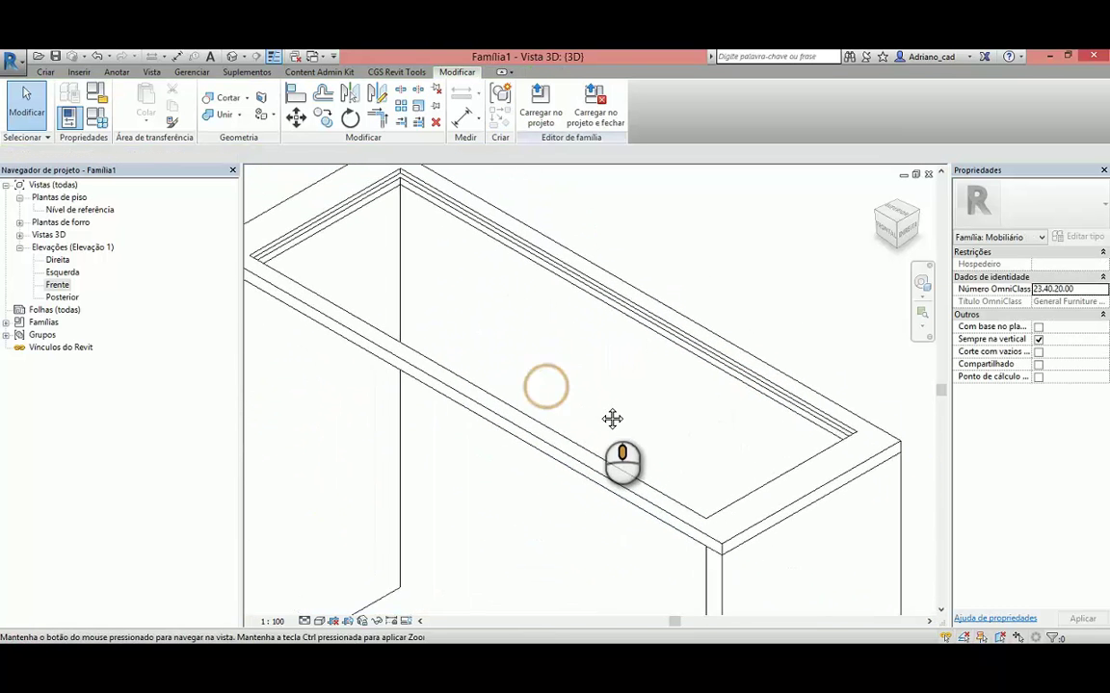
{"action": "scroll", "coordinate": [602, 411], "scroll_direction": "up", "scroll_amount": 2}
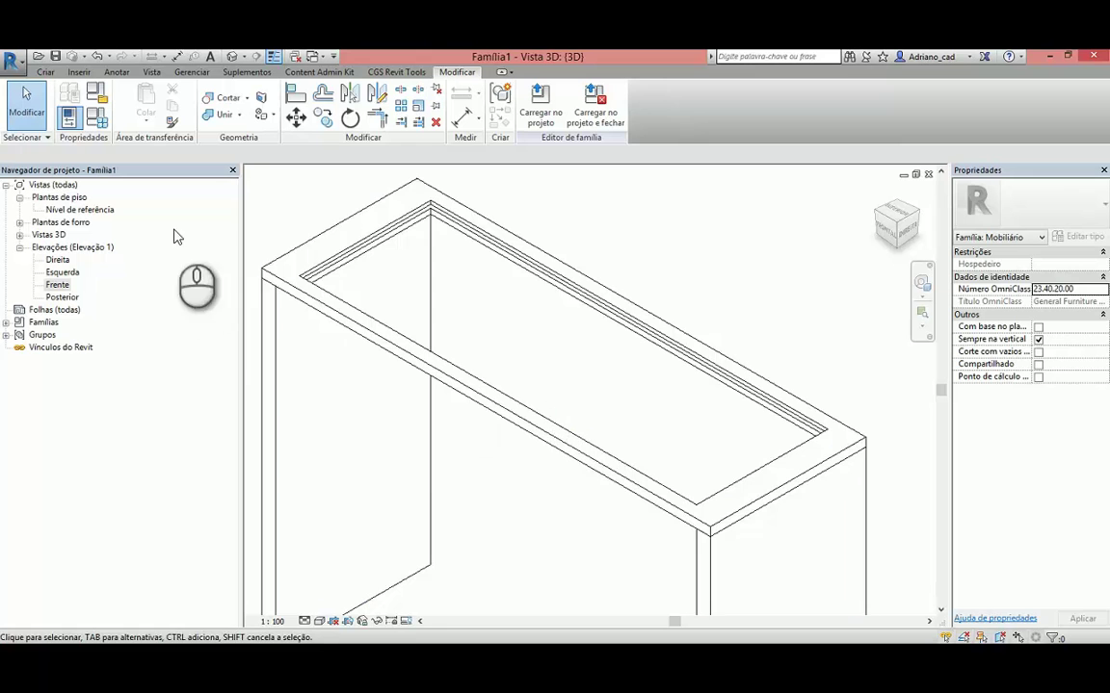
{"action": "scroll", "coordinate": [328, 254], "scroll_direction": "down", "scroll_amount": 2}
{"action": "left_click", "coordinate": [101, 117]}
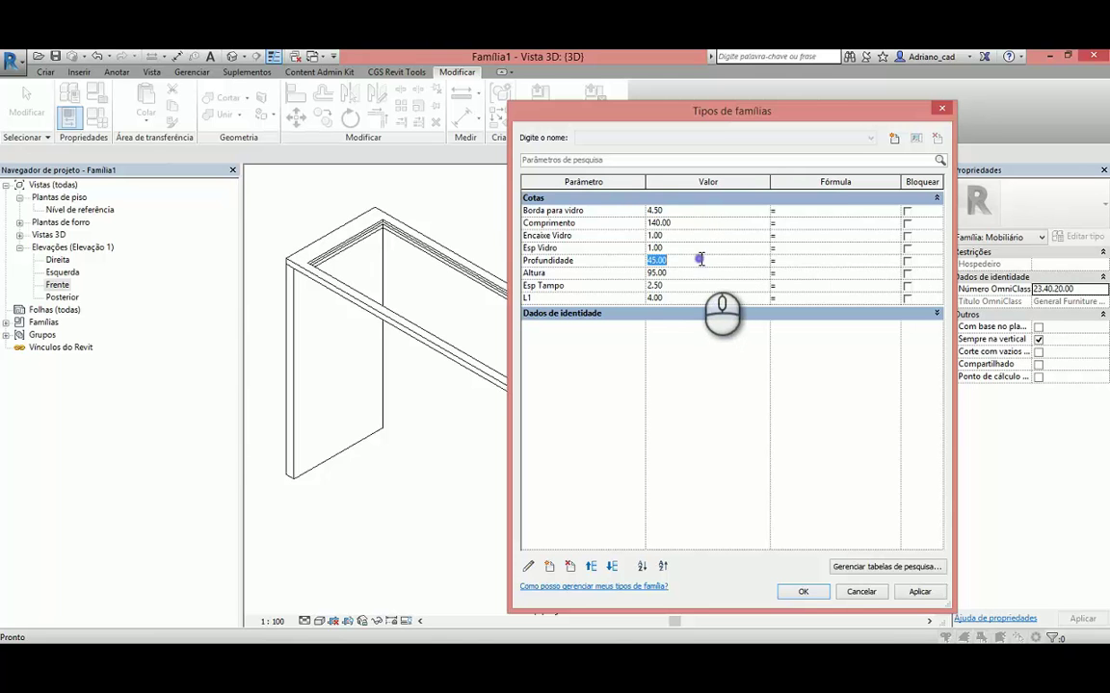
{"action": "left_click", "coordinate": [920, 592]}
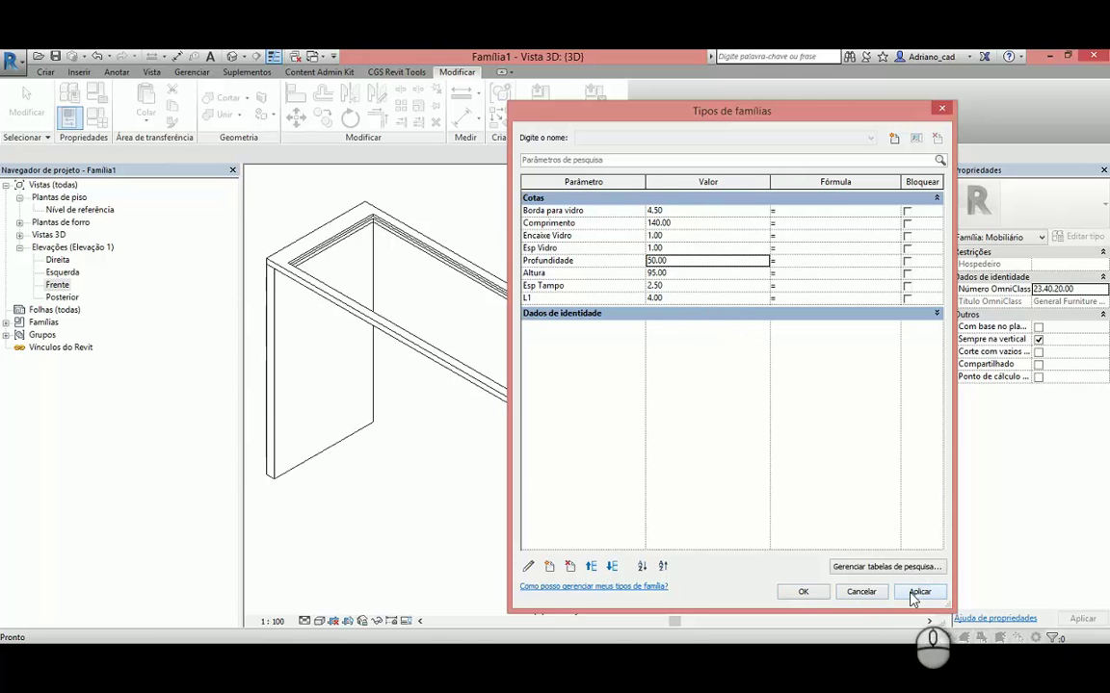
{"action": "left_click", "coordinate": [803, 593]}
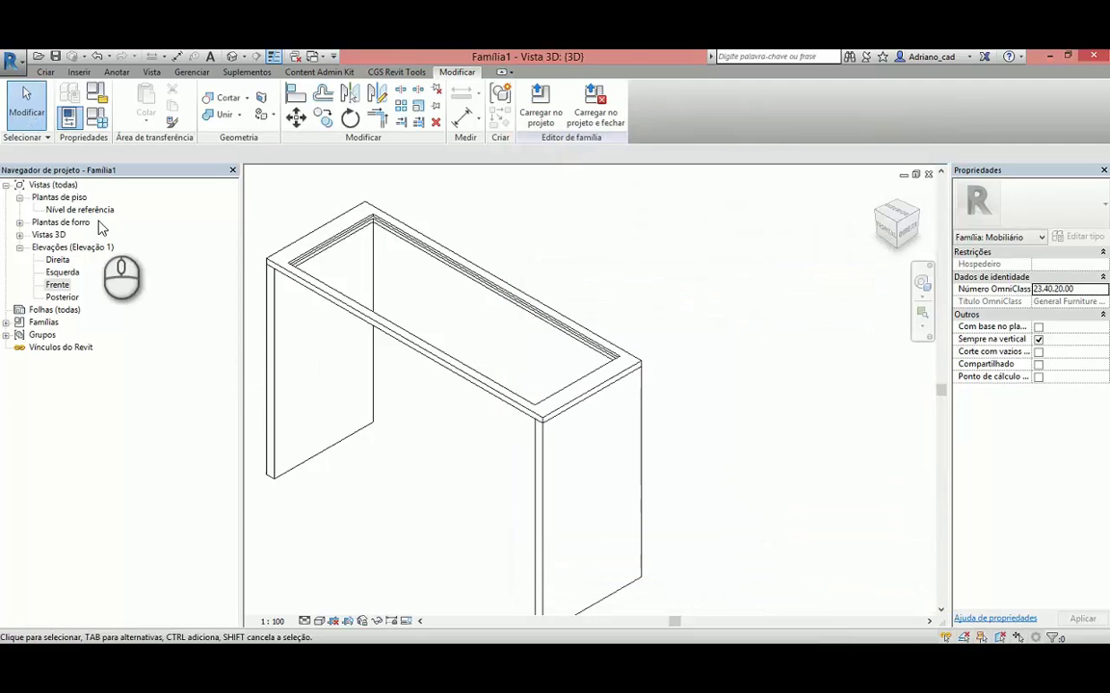
In the Nível de referência floor plan, start a solid extrusion and sketch a rectangle between opposite outer corners of the glass recess.
{"action": "double_click", "coordinate": [93, 210]}
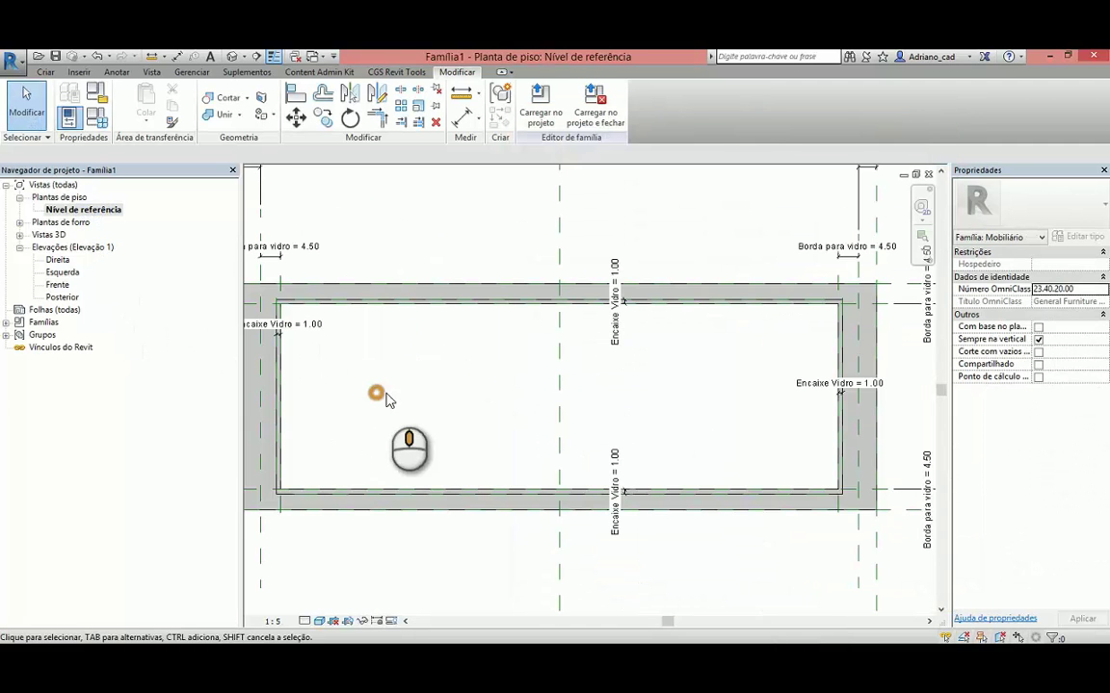
{"action": "left_click", "coordinate": [48, 73]}
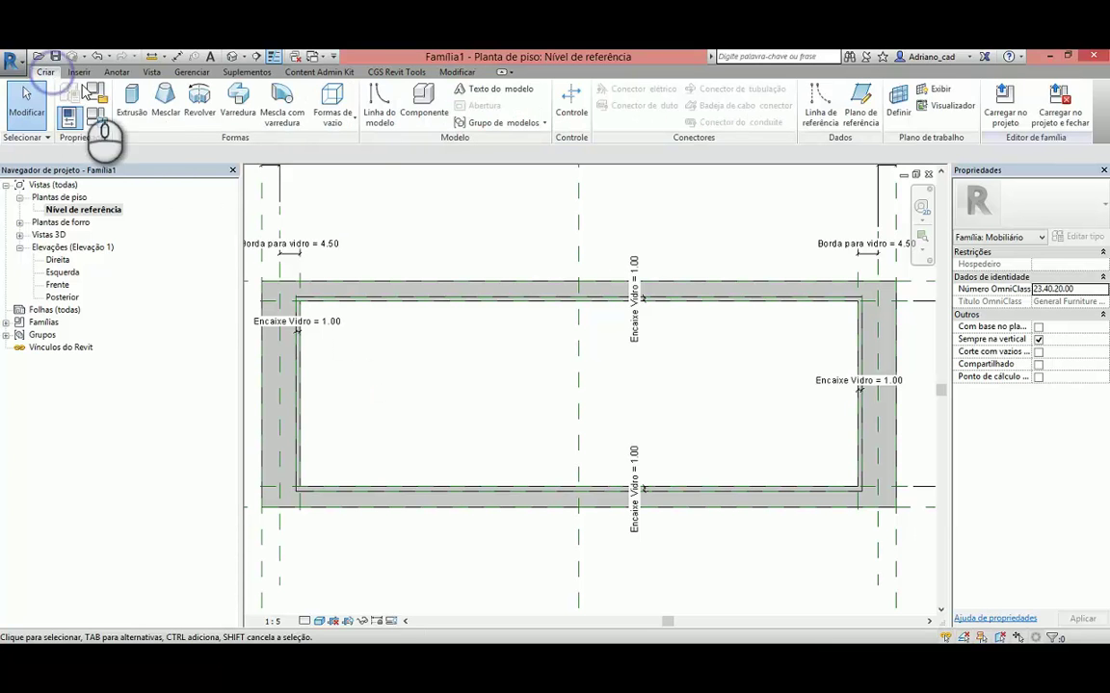
{"action": "left_click", "coordinate": [135, 99]}
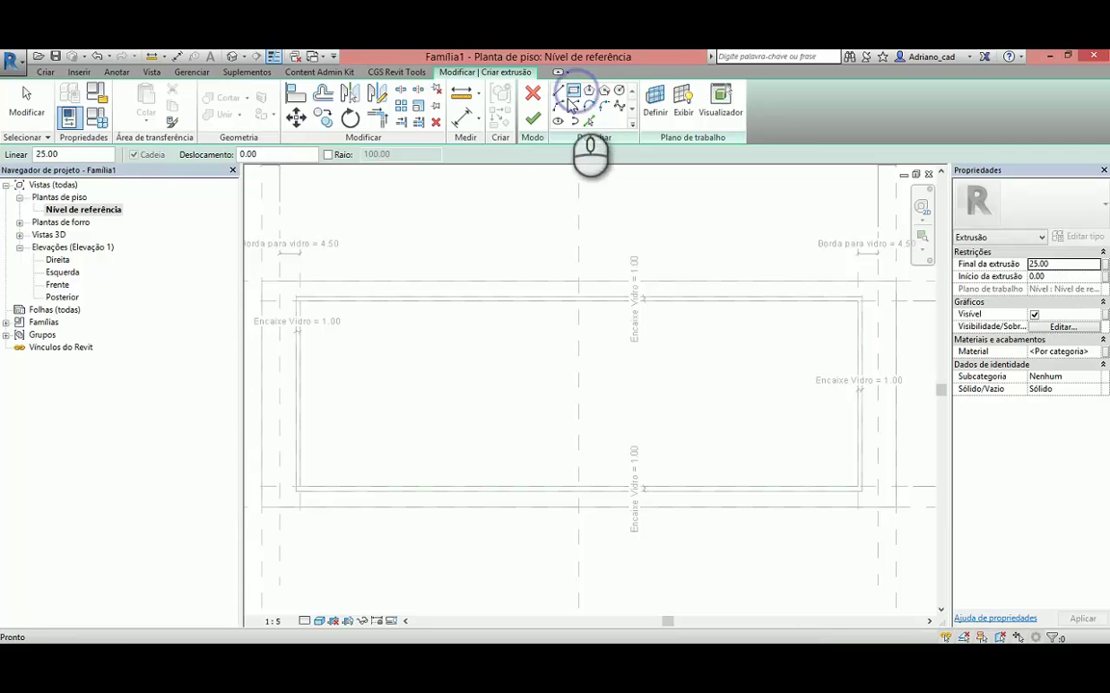
{"action": "left_click", "coordinate": [572, 91]}
{"action": "scroll", "coordinate": [304, 293], "scroll_direction": "up", "scroll_amount": 5}
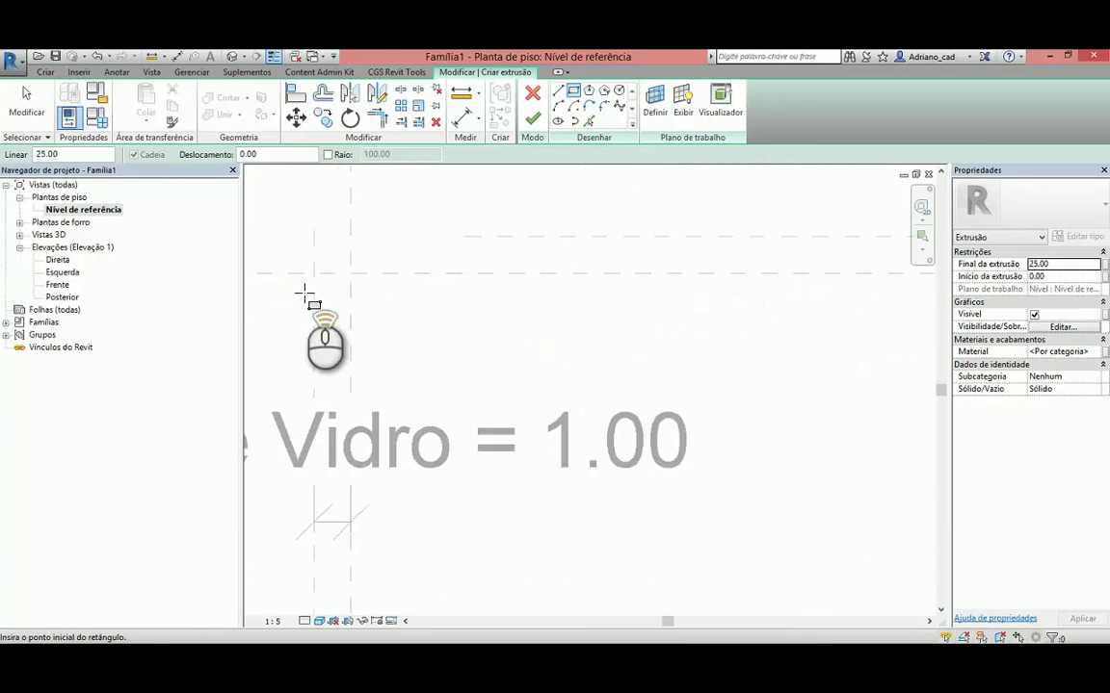
{"action": "scroll", "coordinate": [305, 287], "scroll_direction": "up", "scroll_amount": 2}
{"action": "left_click", "coordinate": [311, 231]}
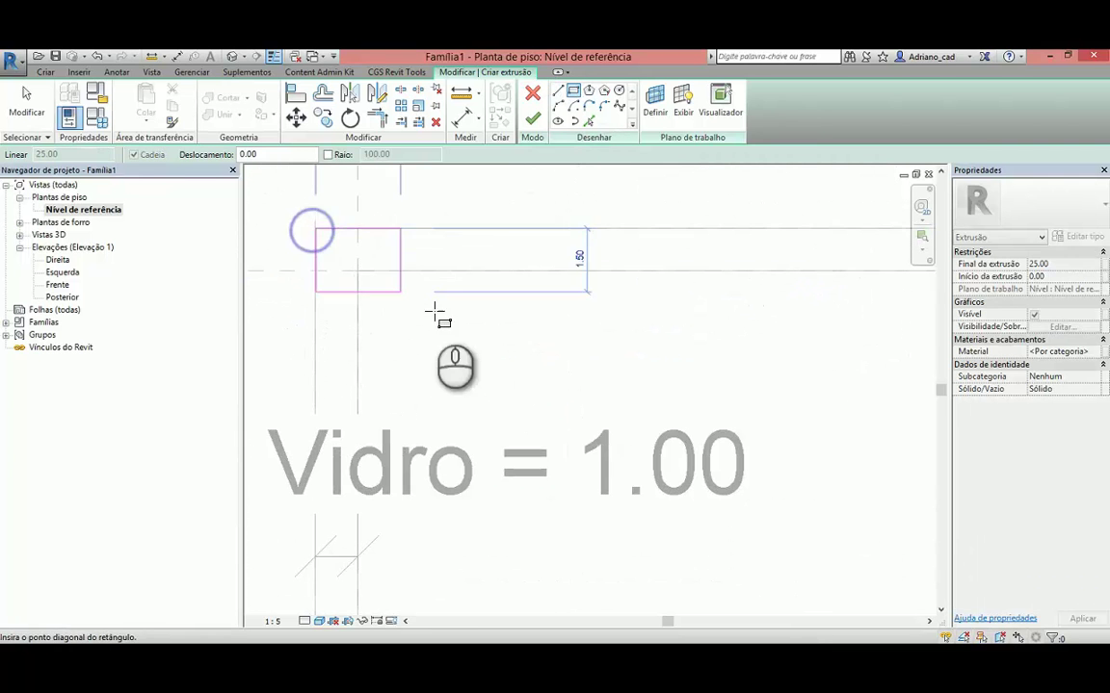
{"action": "scroll", "coordinate": [511, 376], "scroll_direction": "down", "scroll_amount": 4}
{"action": "scroll", "coordinate": [552, 390], "scroll_direction": "down", "scroll_amount": 3}
{"action": "middle_click_drag", "start_coordinate": [626, 424], "coordinate": [484, 360]}
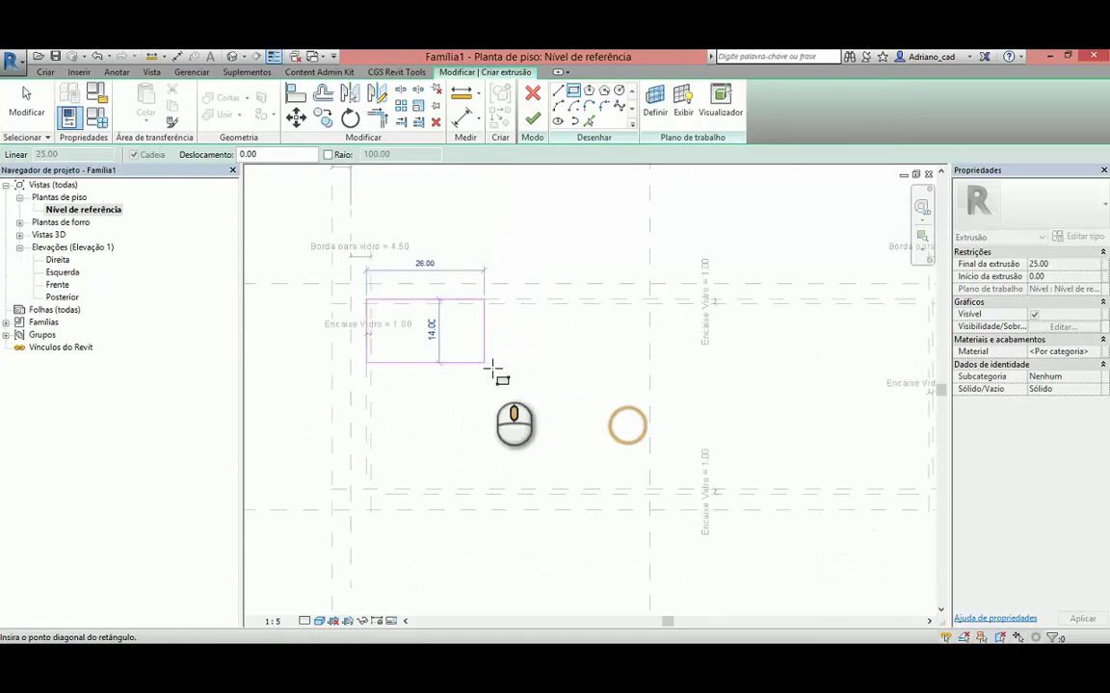
{"action": "scroll", "coordinate": [646, 459], "scroll_direction": "up", "scroll_amount": 1}
{"action": "middle_click_drag", "start_coordinate": [730, 497], "coordinate": [440, 451]}
{"action": "scroll", "coordinate": [708, 452], "scroll_direction": "up", "scroll_amount": 1}
{"action": "scroll", "coordinate": [759, 430], "scroll_direction": "up", "scroll_amount": 6}
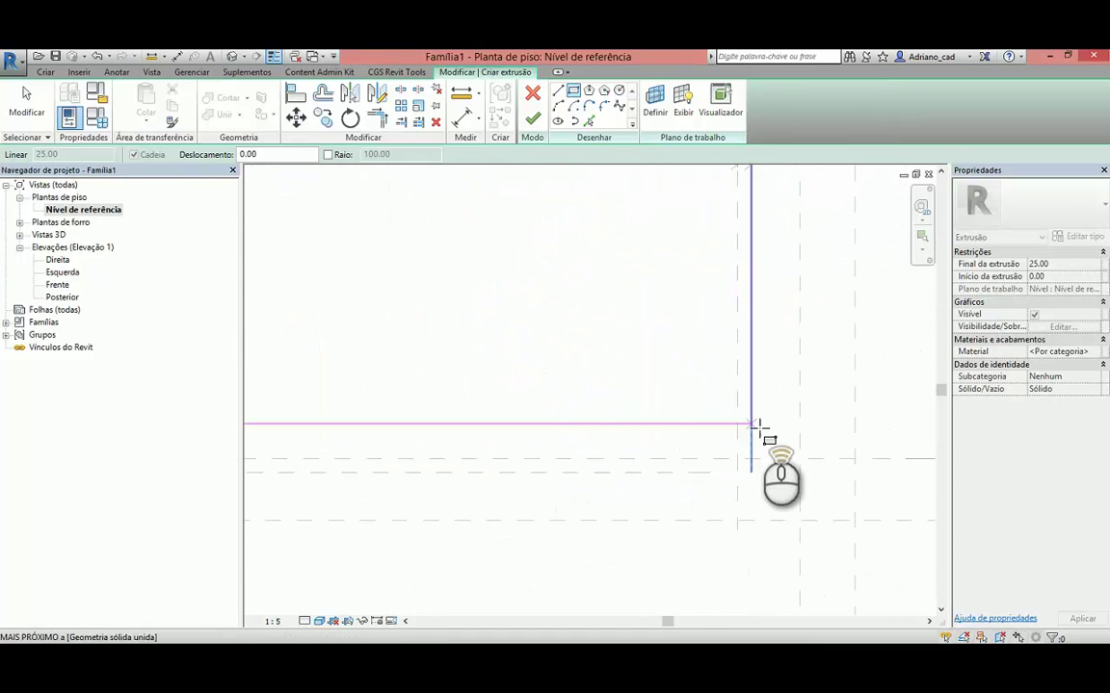
{"action": "scroll", "coordinate": [761, 472], "scroll_direction": "up", "scroll_amount": 3}
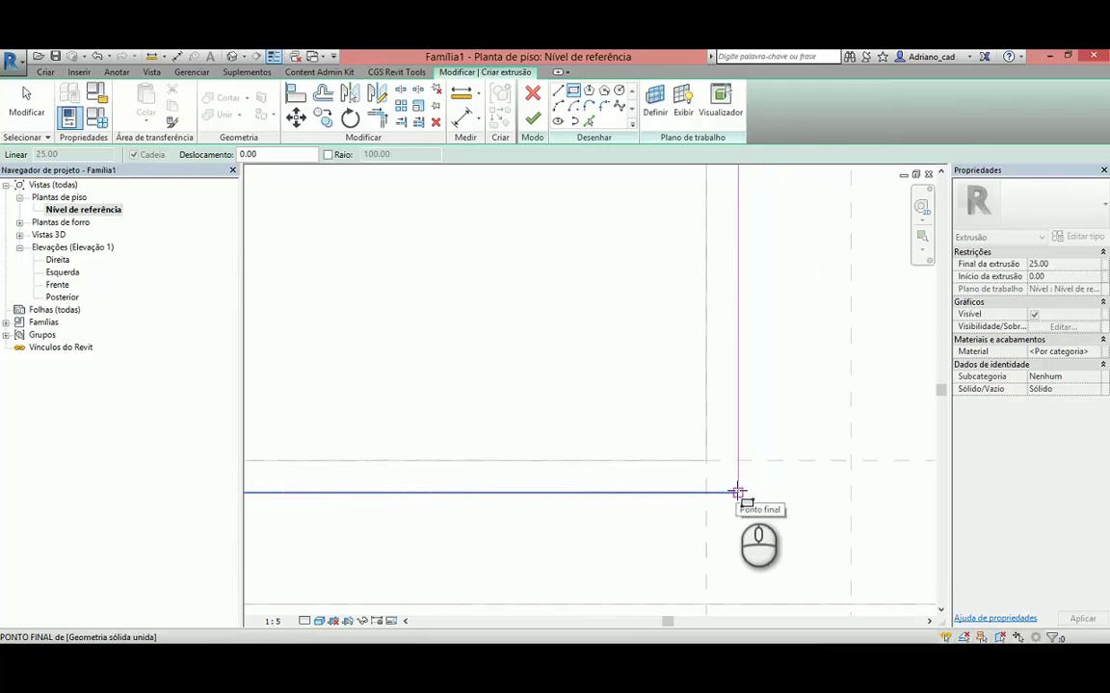
{"action": "left_click", "coordinate": [737, 492]}
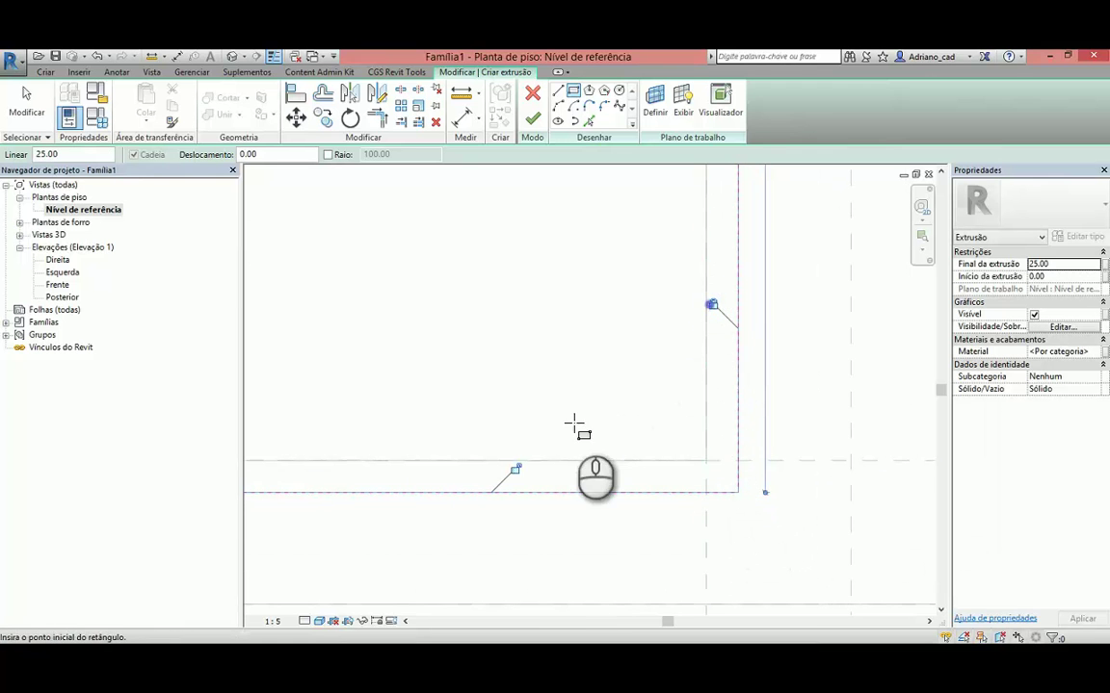
Lock the rectangle's four sides to the outer recess reference planes and finish the extrusion sketch.
{"action": "left_click", "coordinate": [518, 469]}
{"action": "scroll", "coordinate": [550, 421], "scroll_direction": "down", "scroll_amount": 3}
{"action": "scroll", "coordinate": [546, 416], "scroll_direction": "down", "scroll_amount": 1}
{"action": "middle_click_drag", "start_coordinate": [517, 404], "coordinate": [798, 535]}
{"action": "left_click", "coordinate": [459, 287]}
{"action": "scroll", "coordinate": [439, 371], "scroll_direction": "down", "scroll_amount": 1}
{"action": "middle_click_drag", "start_coordinate": [443, 393], "coordinate": [648, 356]}
{"action": "left_click", "coordinate": [386, 357]}
{"action": "middle_click_drag", "start_coordinate": [558, 368], "coordinate": [542, 370]}
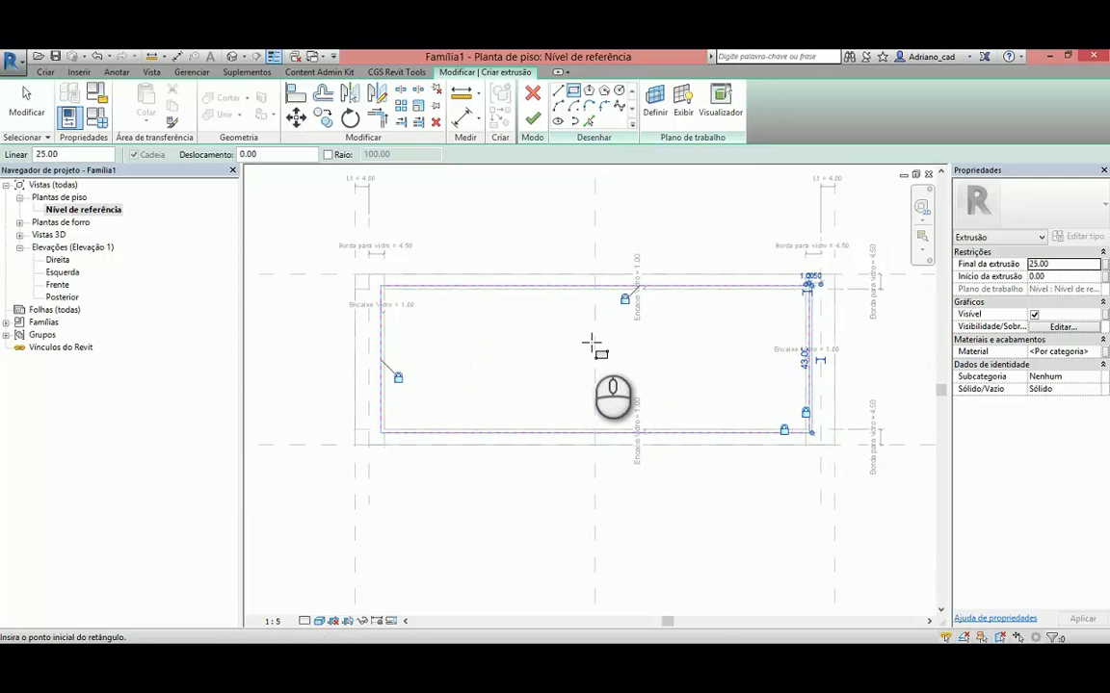
{"action": "left_click", "coordinate": [528, 119]}
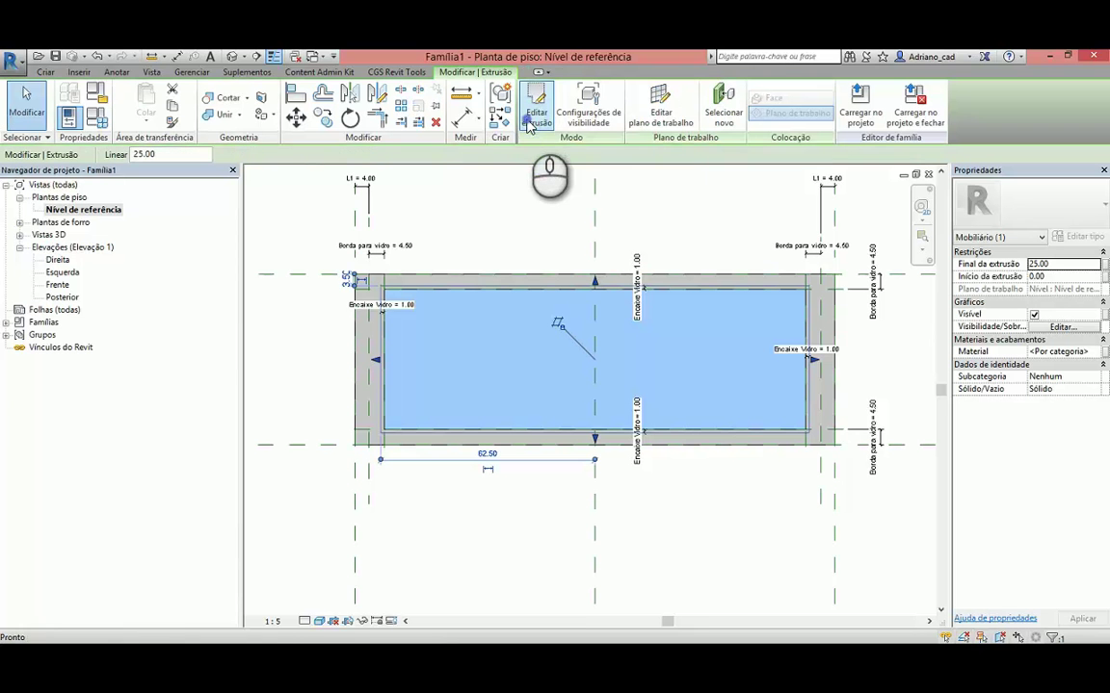
In the Frente elevation, stretch the glass extrusion's top to about 115 and its base to the Esp Vidro plane at 94, locking the base.
{"action": "double_click", "coordinate": [58, 286]}
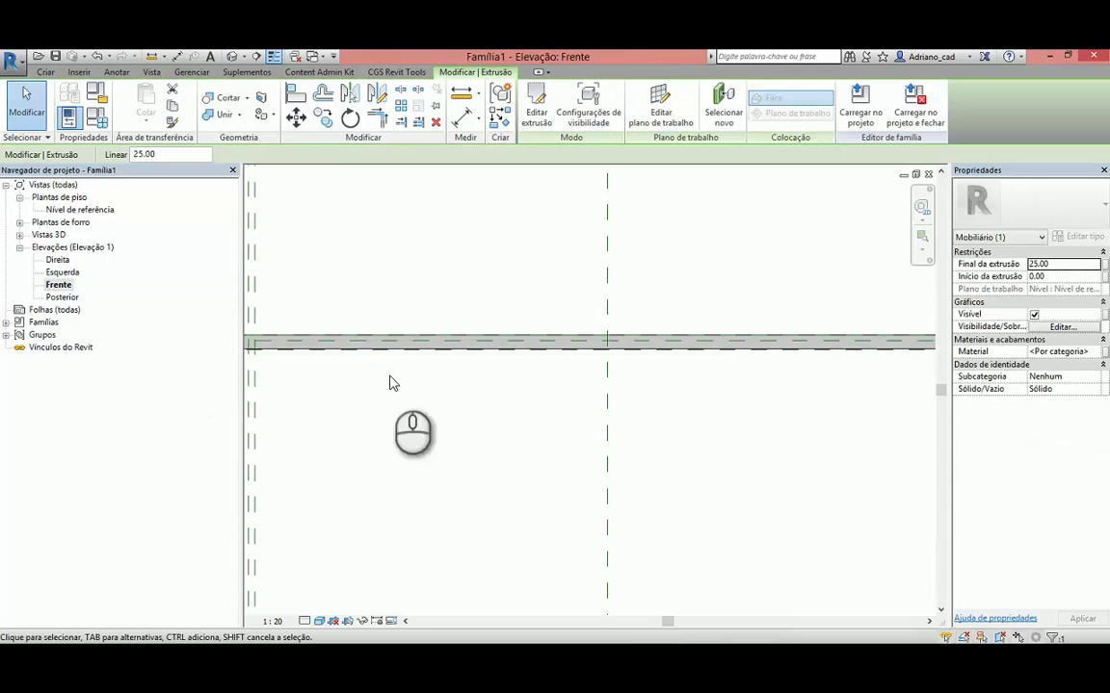
{"action": "scroll", "coordinate": [488, 401], "scroll_direction": "up", "scroll_amount": 3}
{"action": "scroll", "coordinate": [490, 401], "scroll_direction": "down", "scroll_amount": 2}
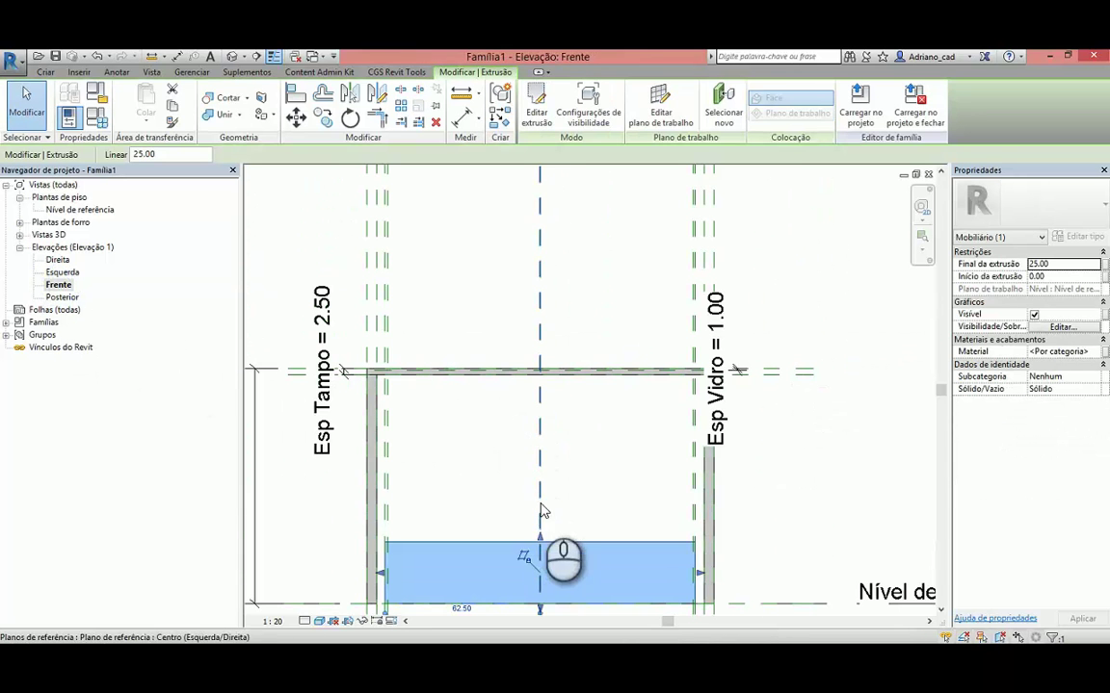
{"action": "left_click", "coordinate": [531, 547]}
{"action": "left_click_drag", "start_coordinate": [539, 537], "coordinate": [554, 319]}
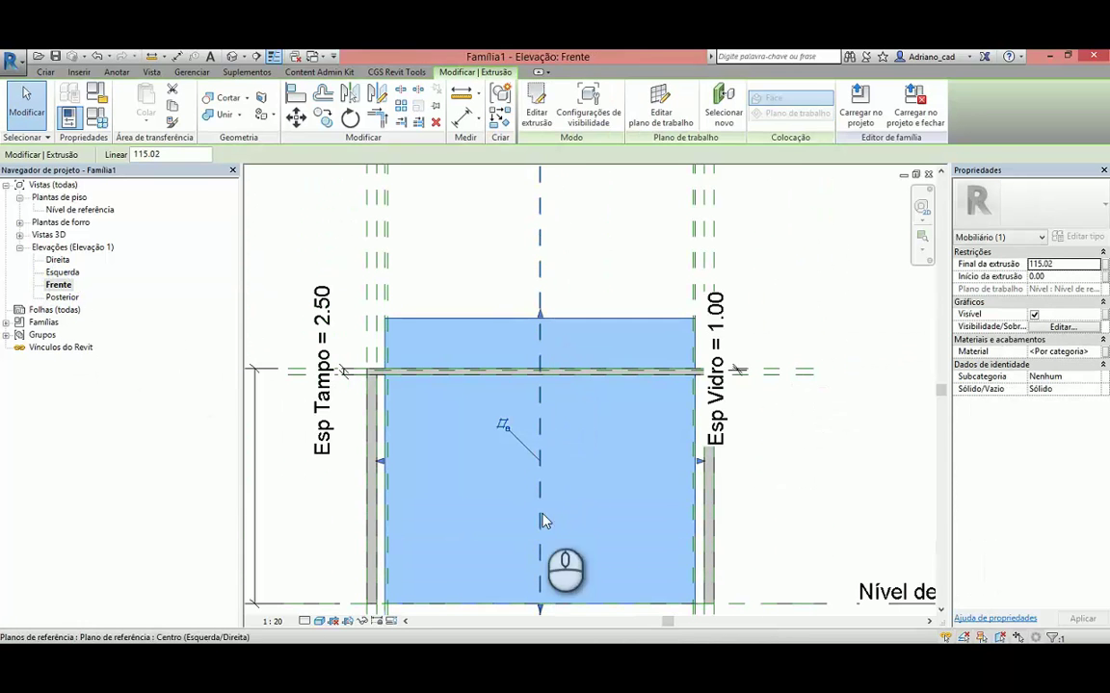
{"action": "left_click_drag", "start_coordinate": [539, 613], "coordinate": [555, 450]}
{"action": "scroll", "coordinate": [546, 354], "scroll_direction": "up", "scroll_amount": 4}
{"action": "scroll", "coordinate": [567, 461], "scroll_direction": "down", "scroll_amount": 2}
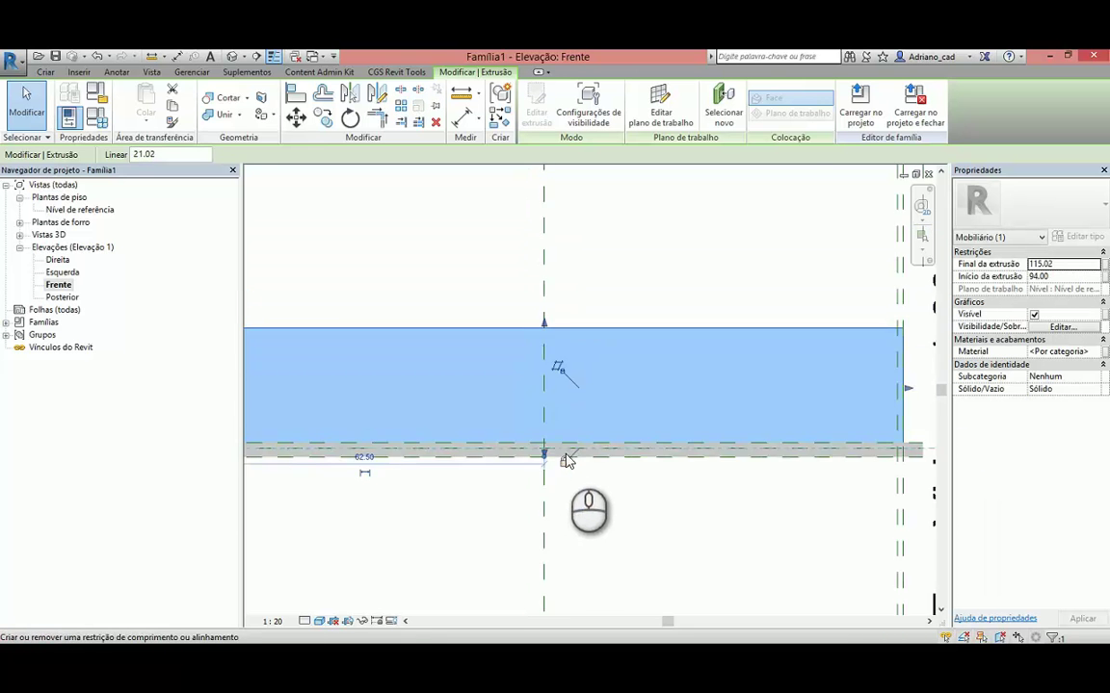
{"action": "scroll", "coordinate": [566, 461], "scroll_direction": "down", "scroll_amount": 1}
{"action": "middle_click_drag", "start_coordinate": [575, 453], "coordinate": [507, 404]}
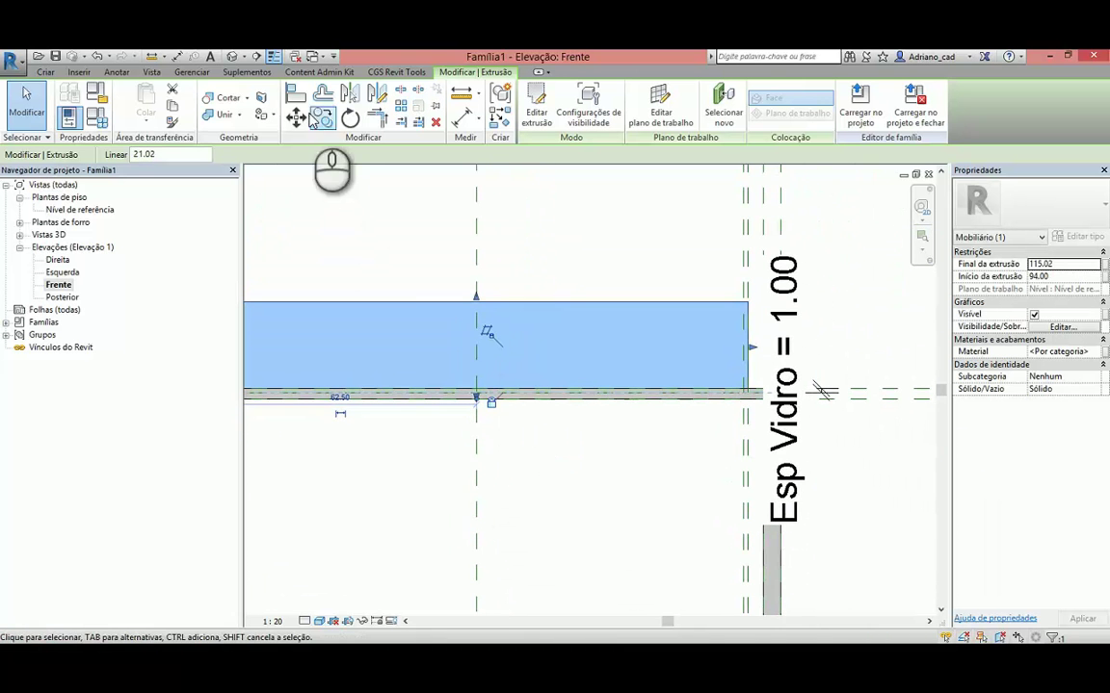
Align the glass extrusion's top face with the tabletop's upper reference plane and lock the alignment.
{"action": "left_click", "coordinate": [296, 94]}
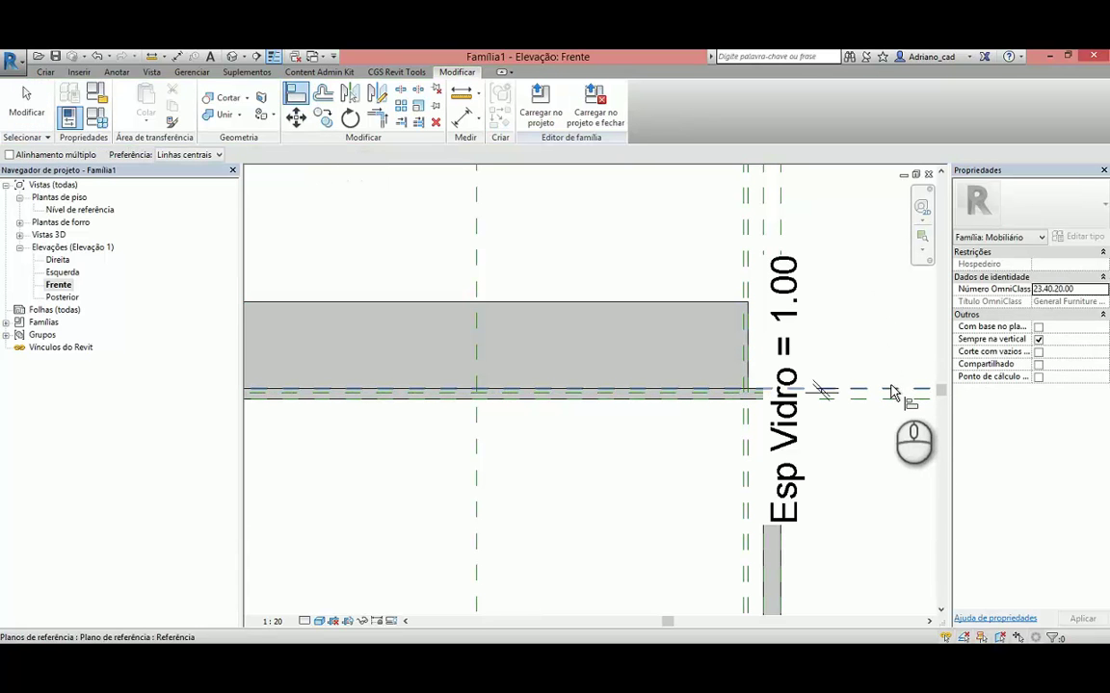
{"action": "left_click", "coordinate": [892, 392]}
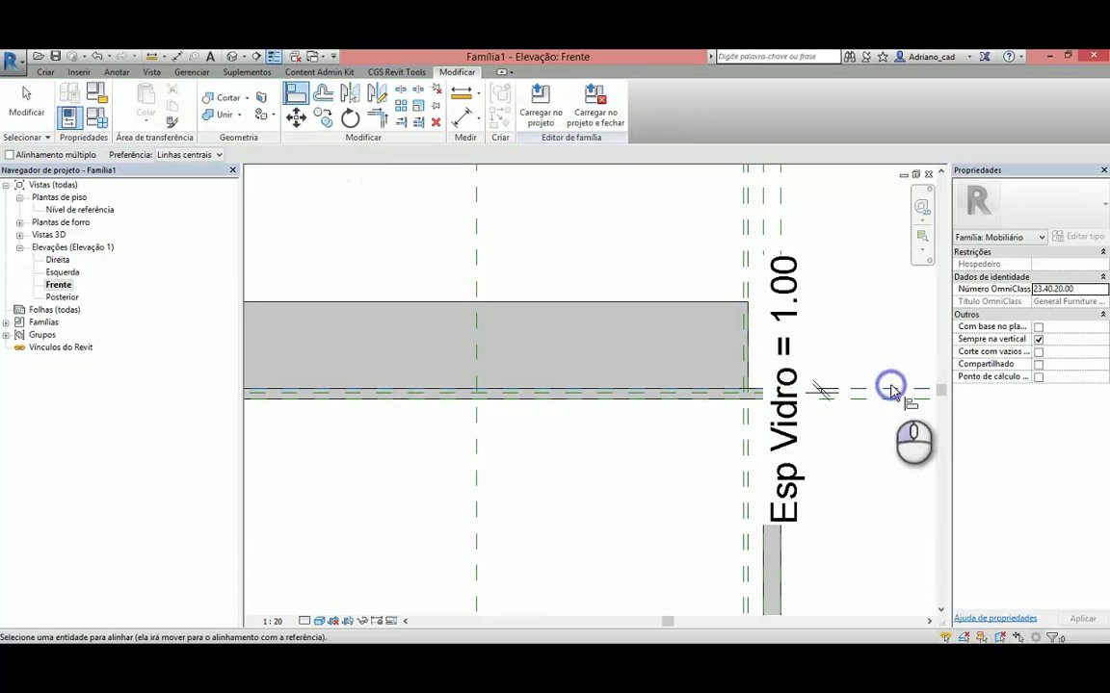
{"action": "left_click", "coordinate": [724, 306]}
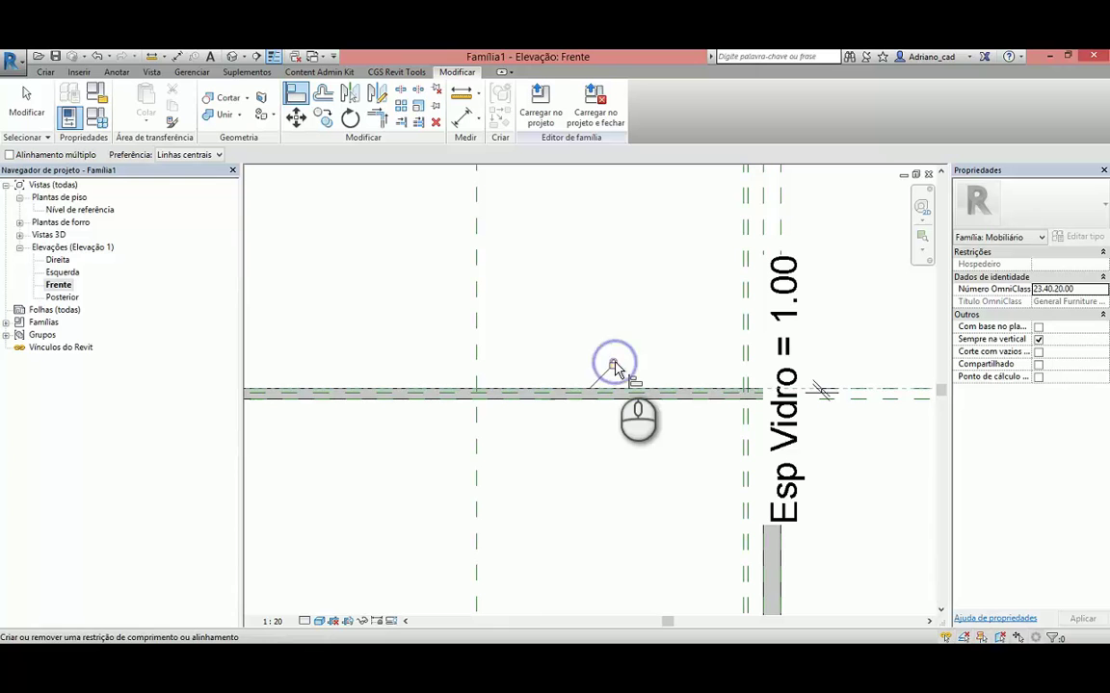
{"action": "left_click", "coordinate": [612, 365]}
{"action": "scroll", "coordinate": [578, 259], "scroll_direction": "down", "scroll_amount": 3}
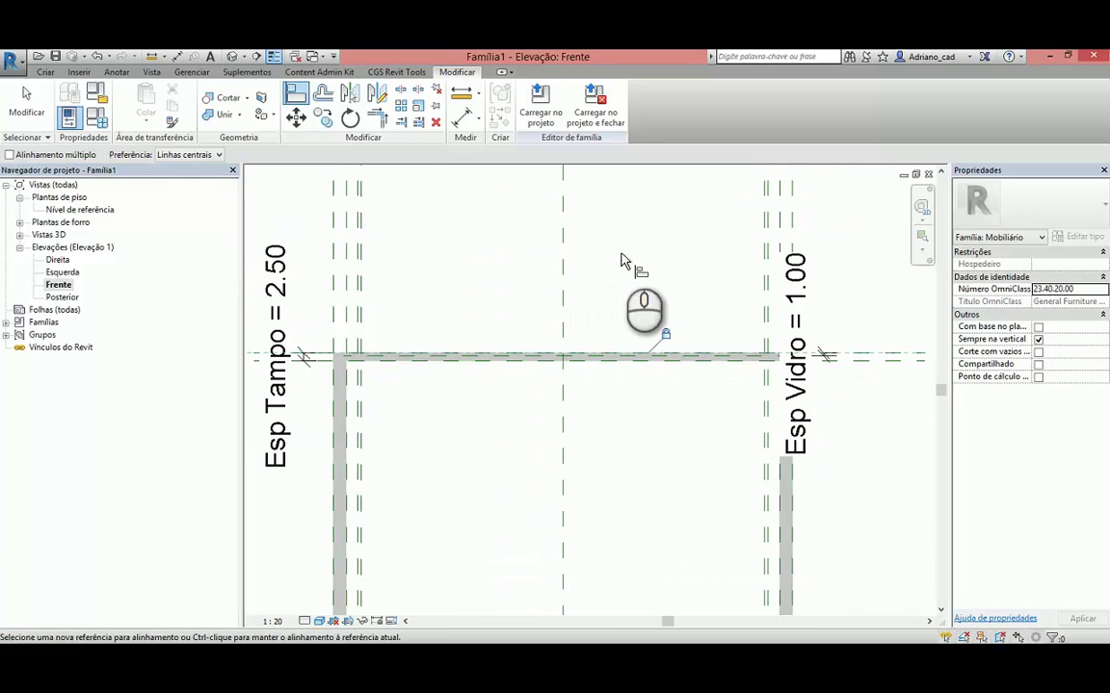
Show the whole table in the 3D view with the shaded visual style.
{"action": "left_click", "coordinate": [233, 58]}
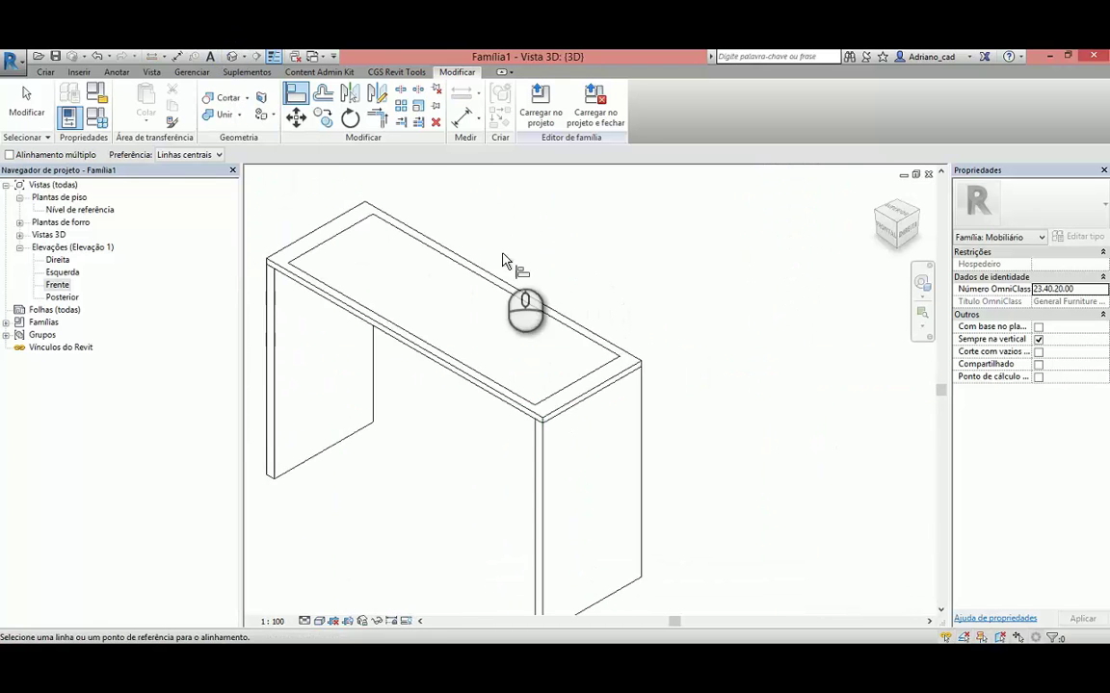
{"action": "middle_click_drag", "start_coordinate": [508, 265], "coordinate": [520, 391], "text": "shift"}
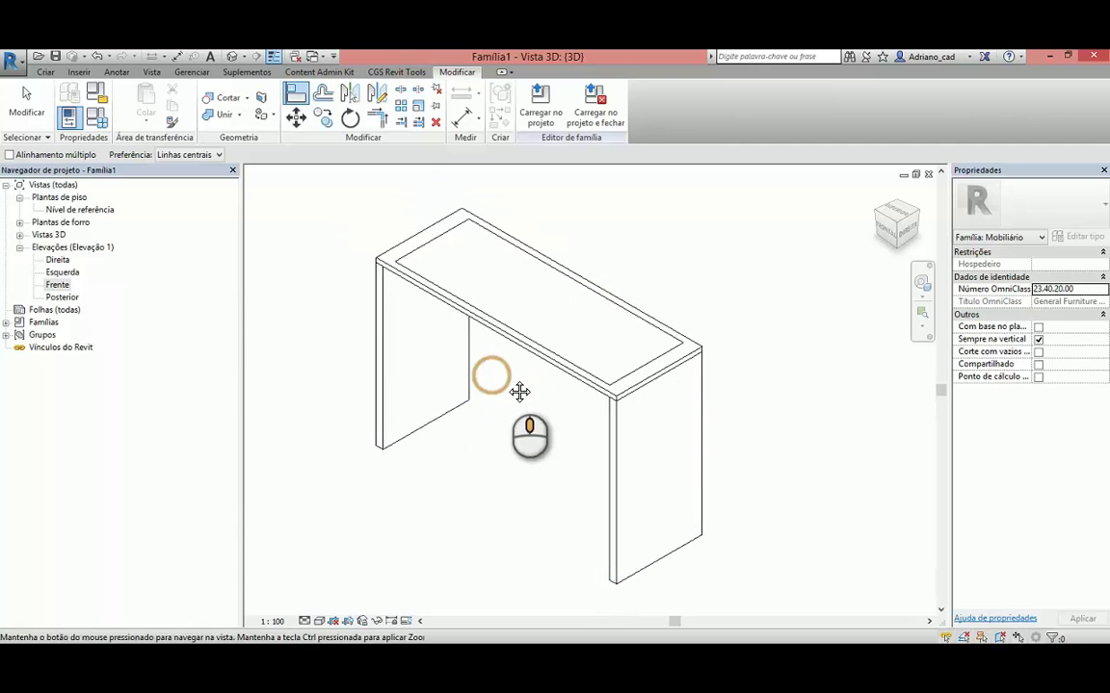
{"action": "left_click", "coordinate": [323, 621]}
{"action": "left_click", "coordinate": [333, 566]}
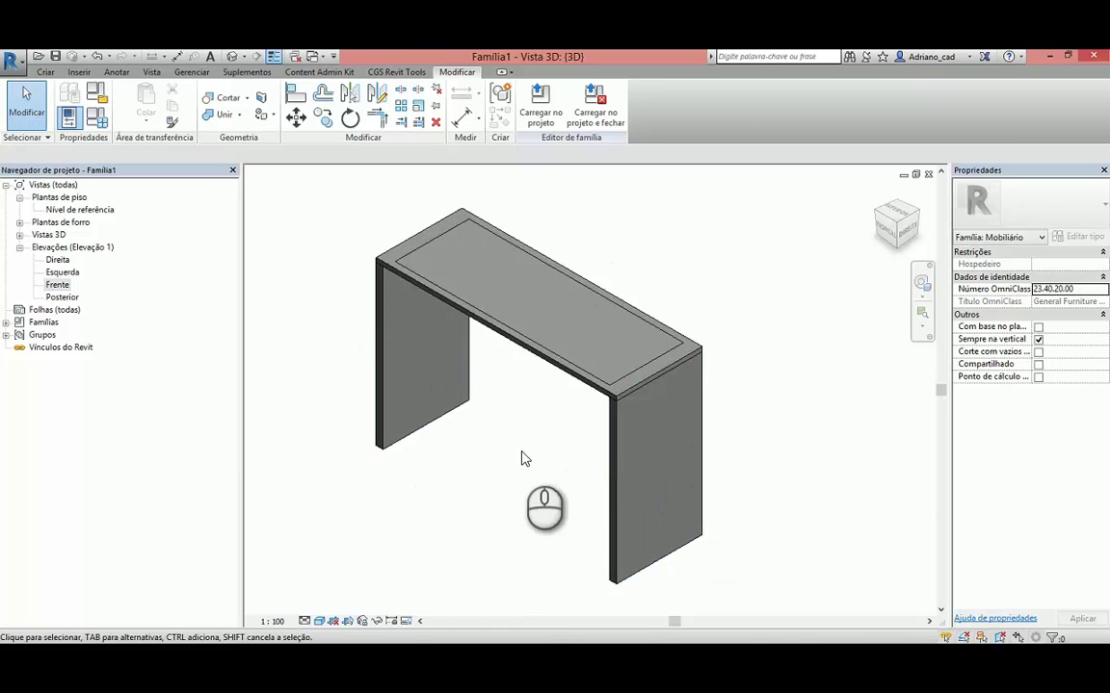
{"action": "mouse_move", "coordinate": [523, 456]}
{"action": "middle_mouse_down"}
{"action": "mouse_move", "coordinate": [544, 466]}
{"action": "mouse_move", "coordinate": [566, 452]}
{"action": "middle_mouse_up"}
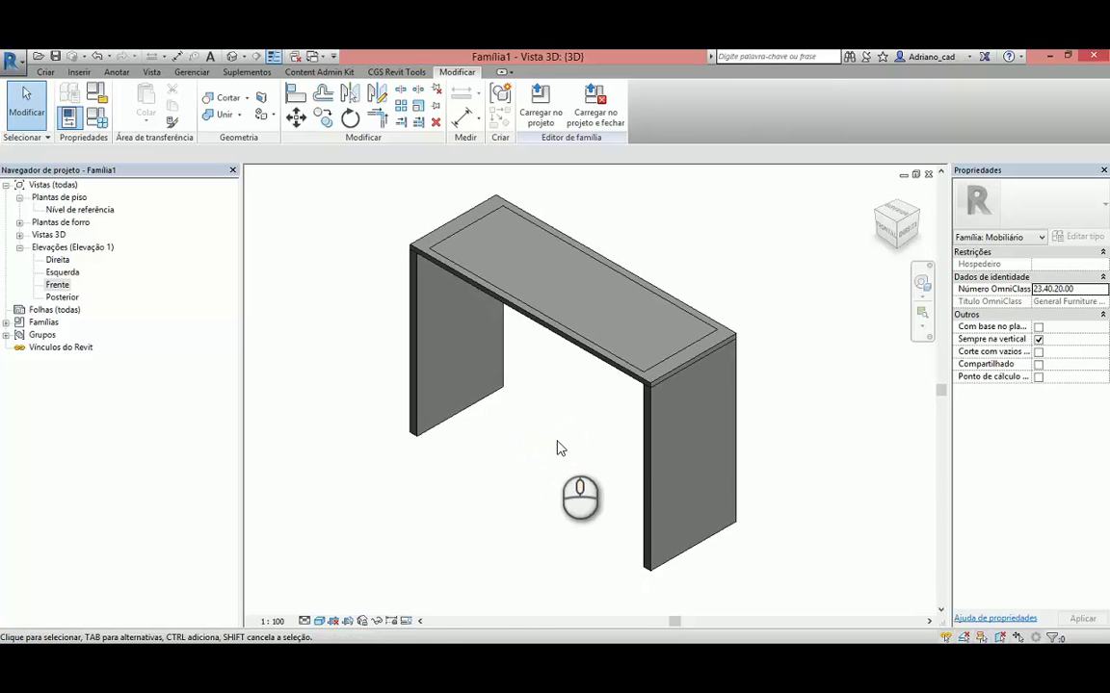